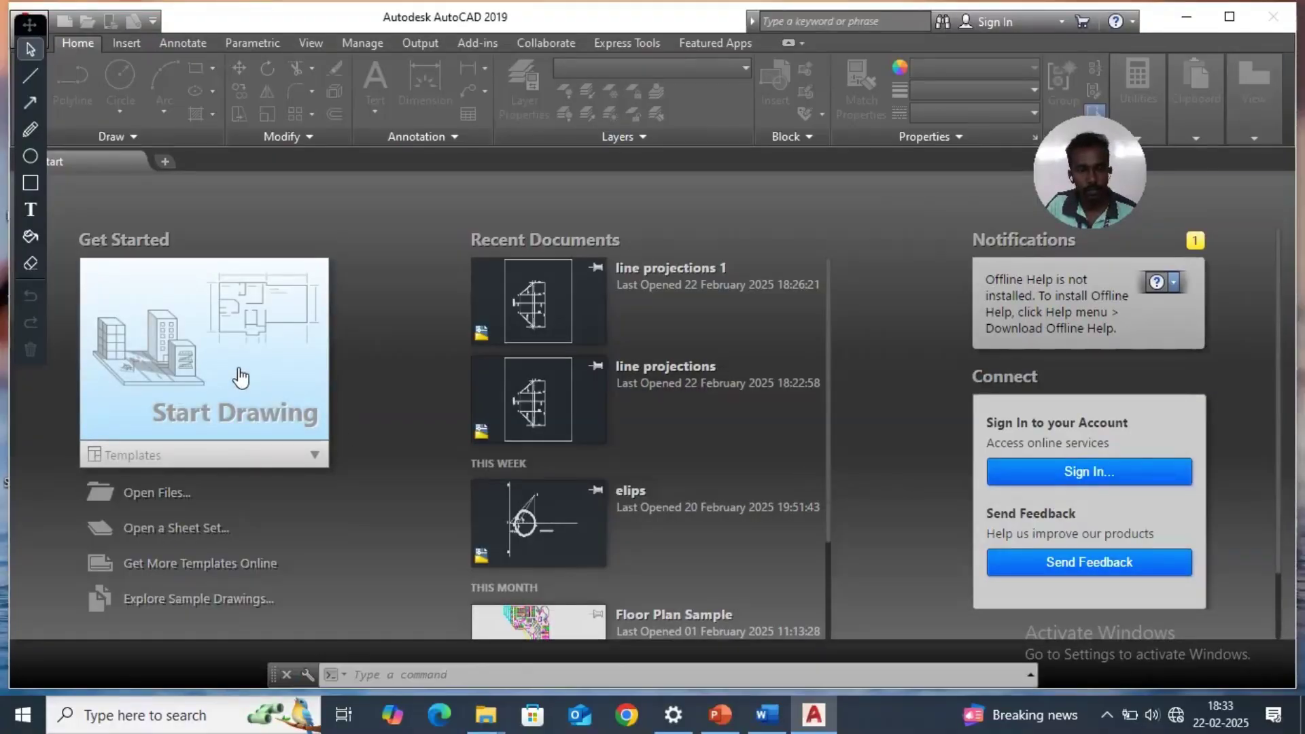
Start a new drawing and set the length precision of the drawing units to 0.
click(239, 377)
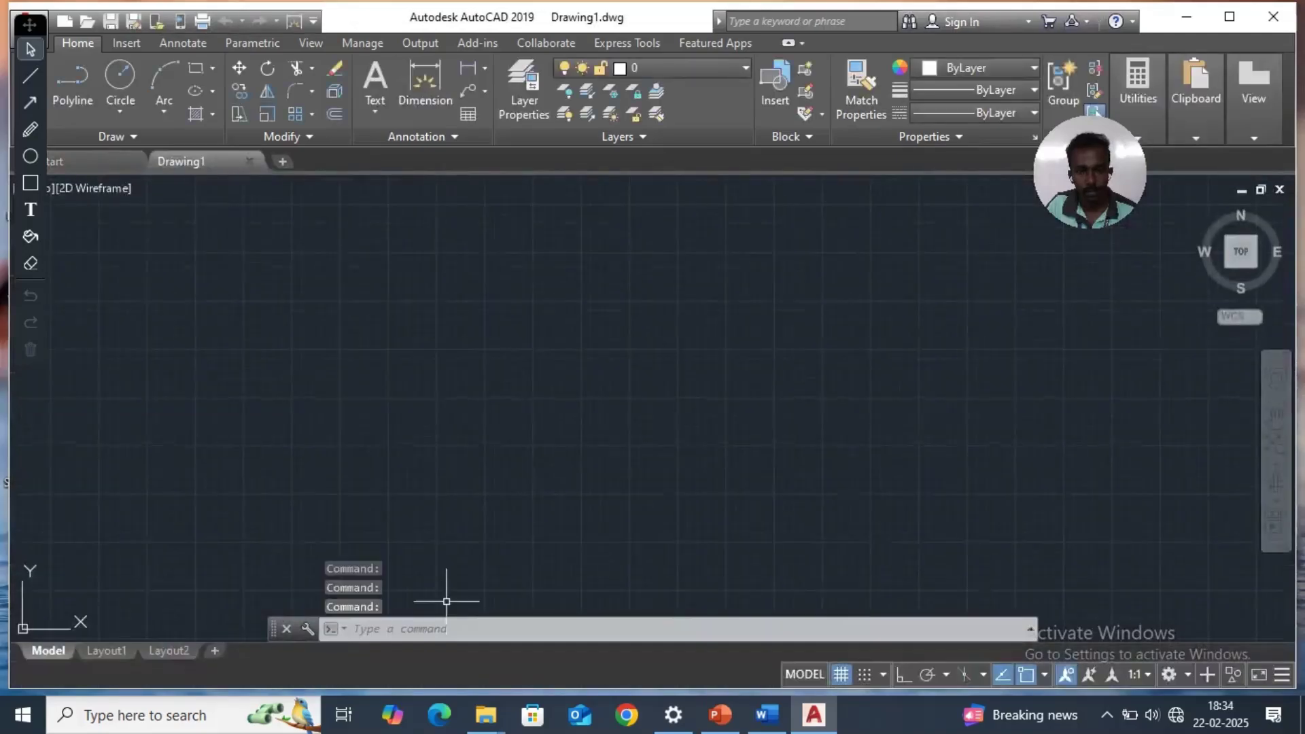
click(517, 632)
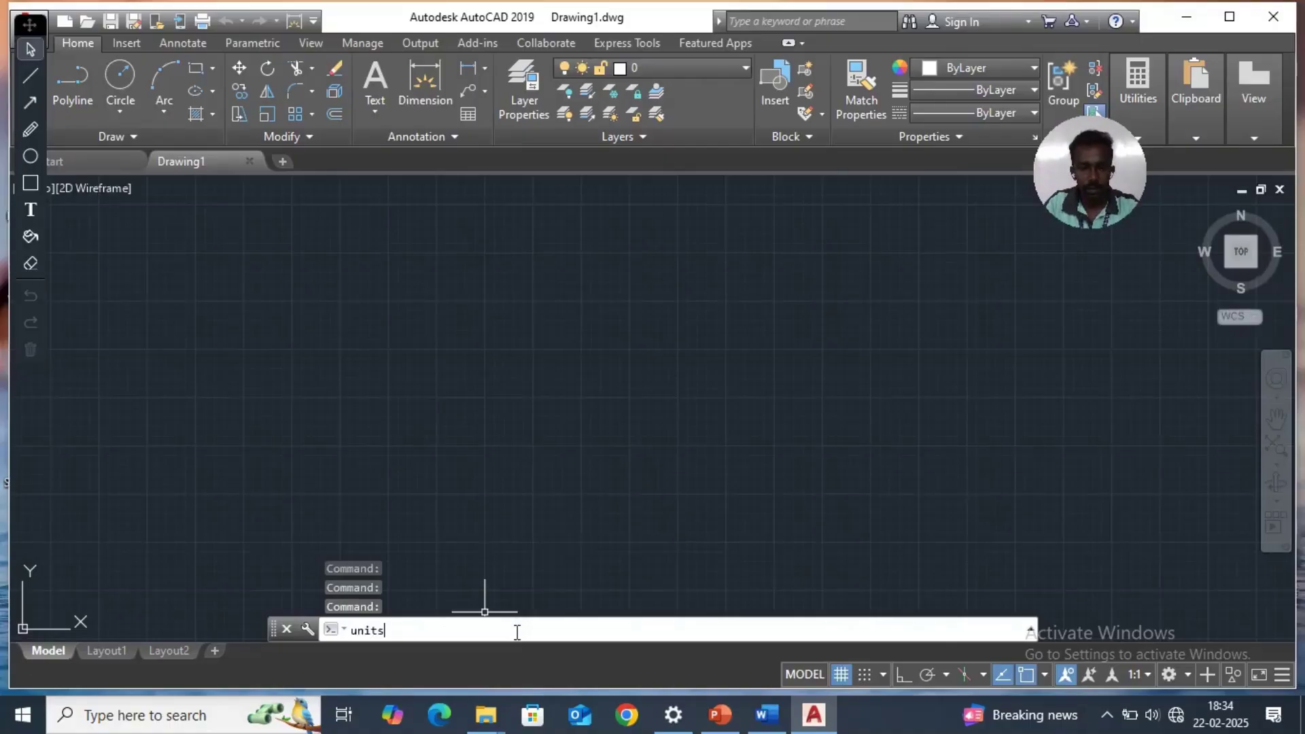
key(Return)
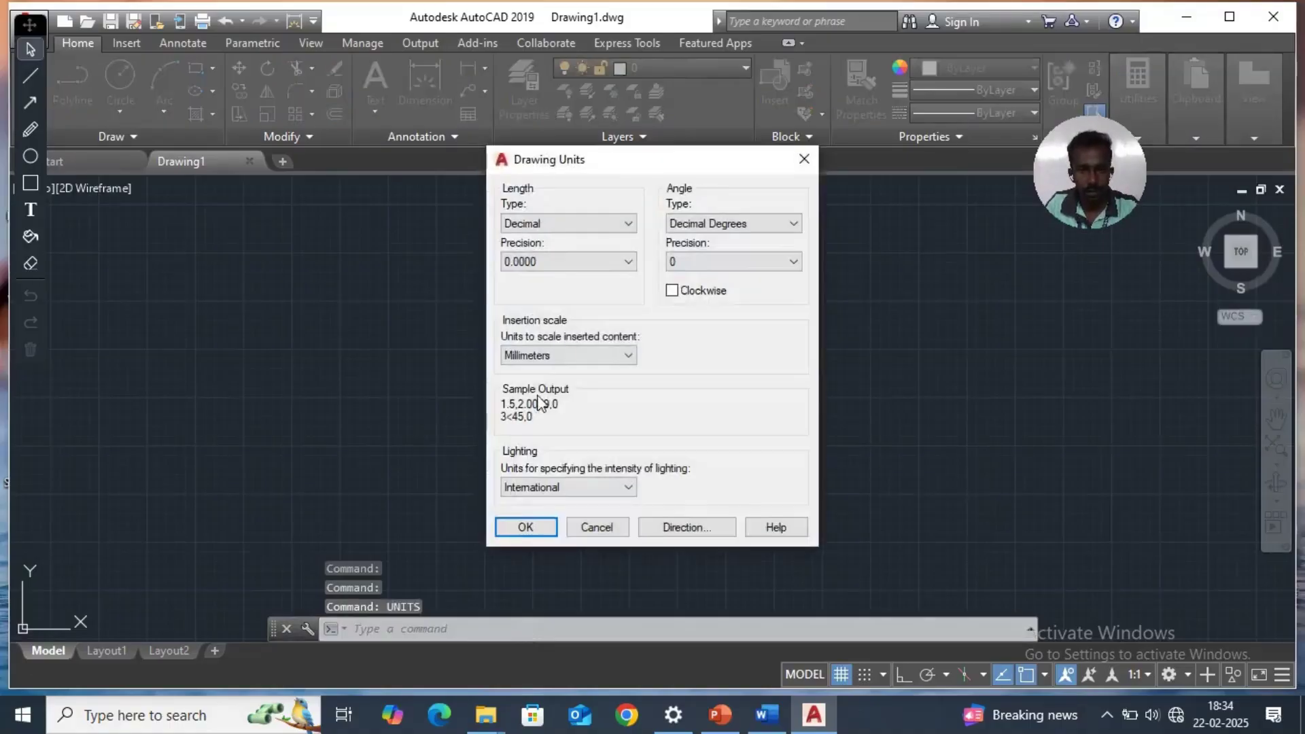
click(601, 262)
click(586, 279)
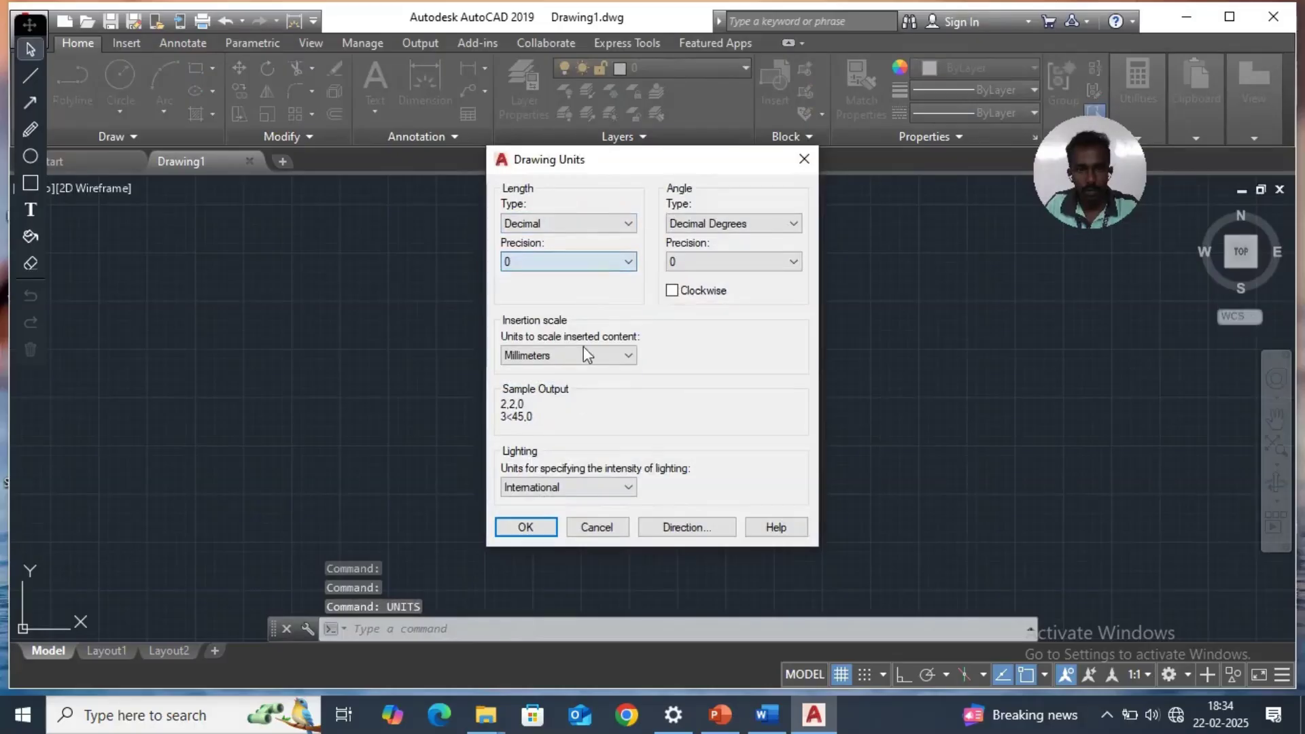
click(534, 534)
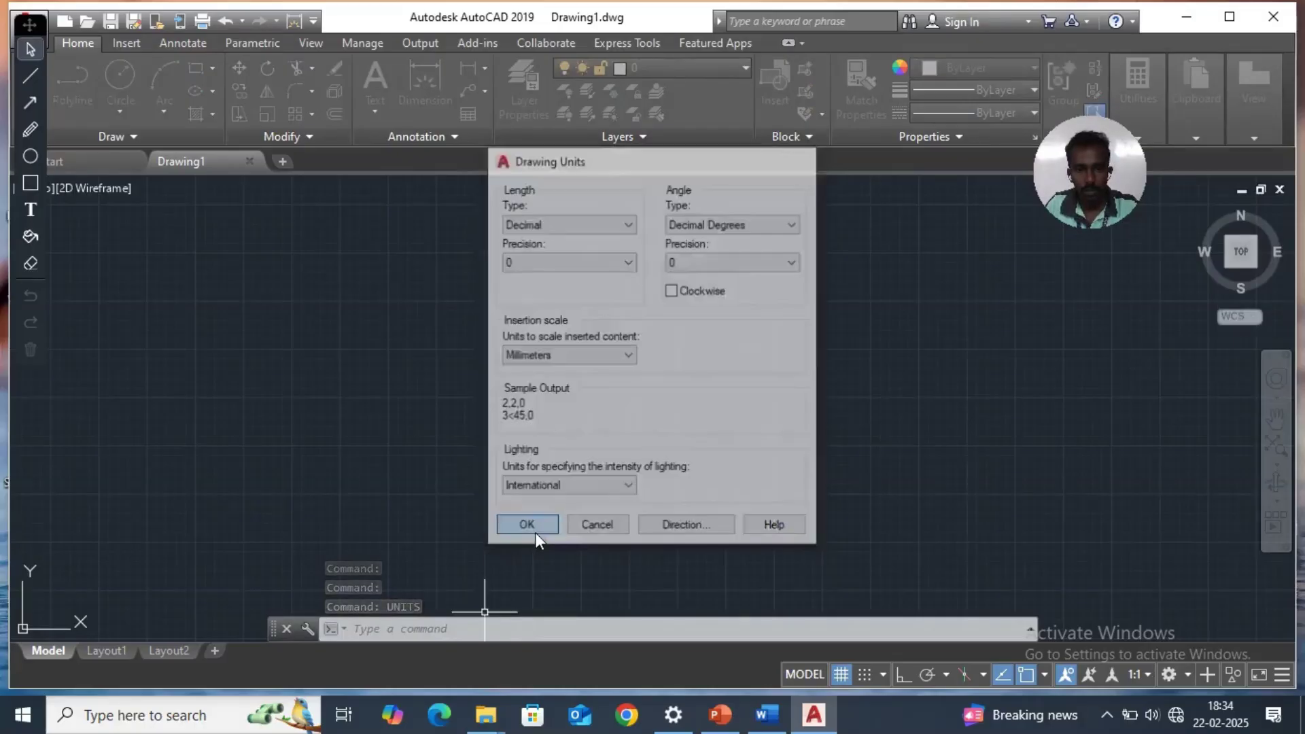
Set the drawing limits from 0,0 to 297,210 and zoom to show all of the drawing area.
click(448, 631)
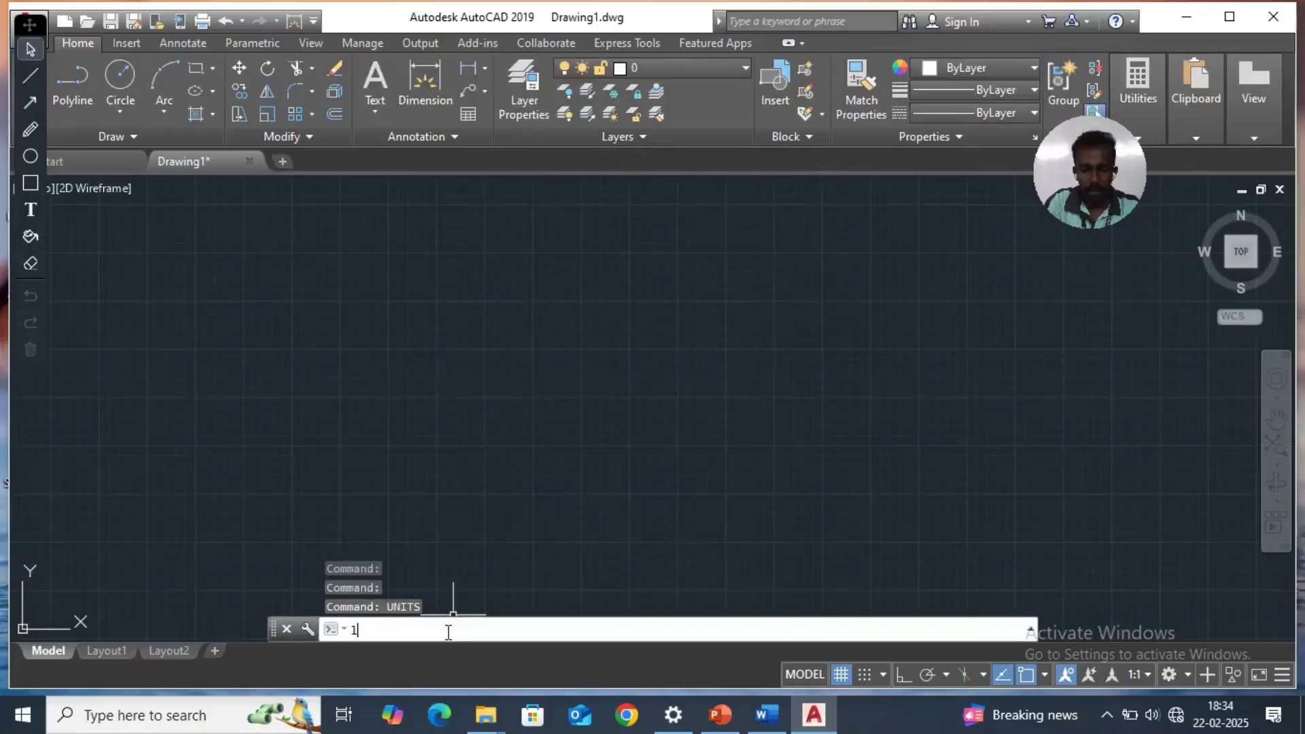
text(limits)
key(Return)
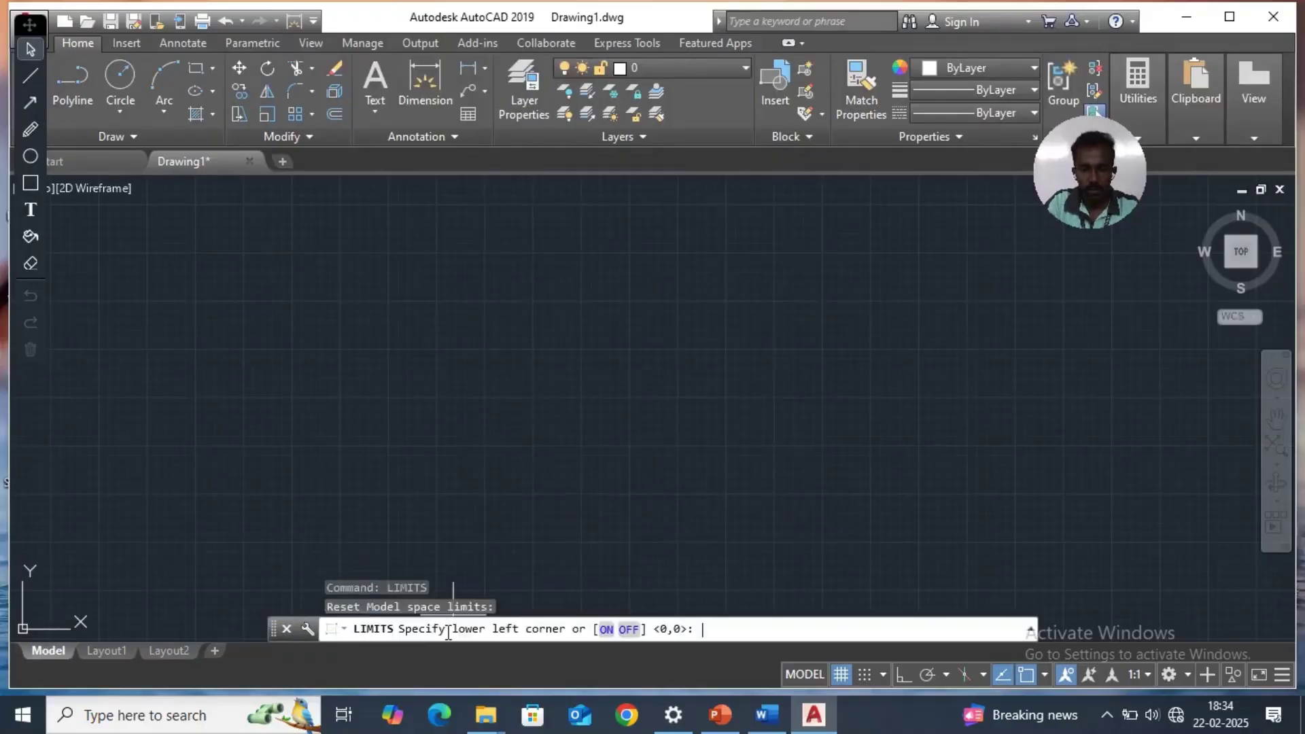
key(Return)
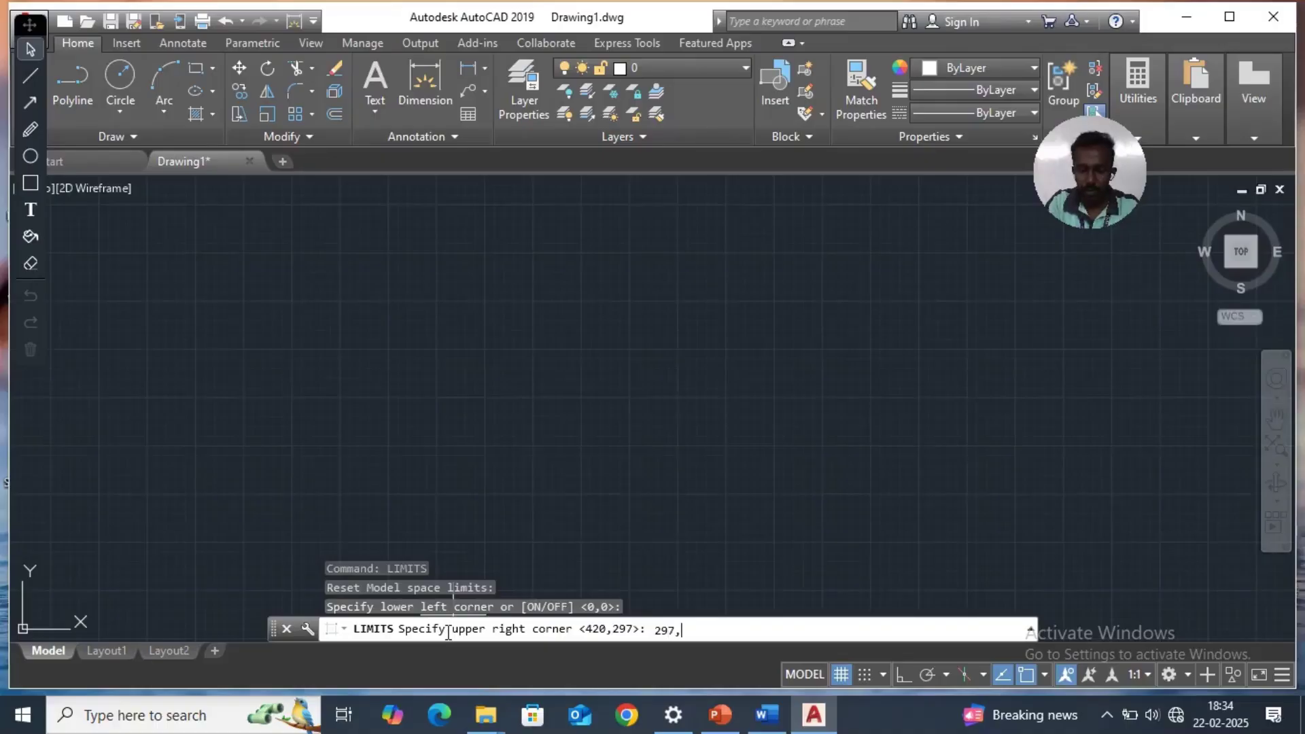
key(Return)
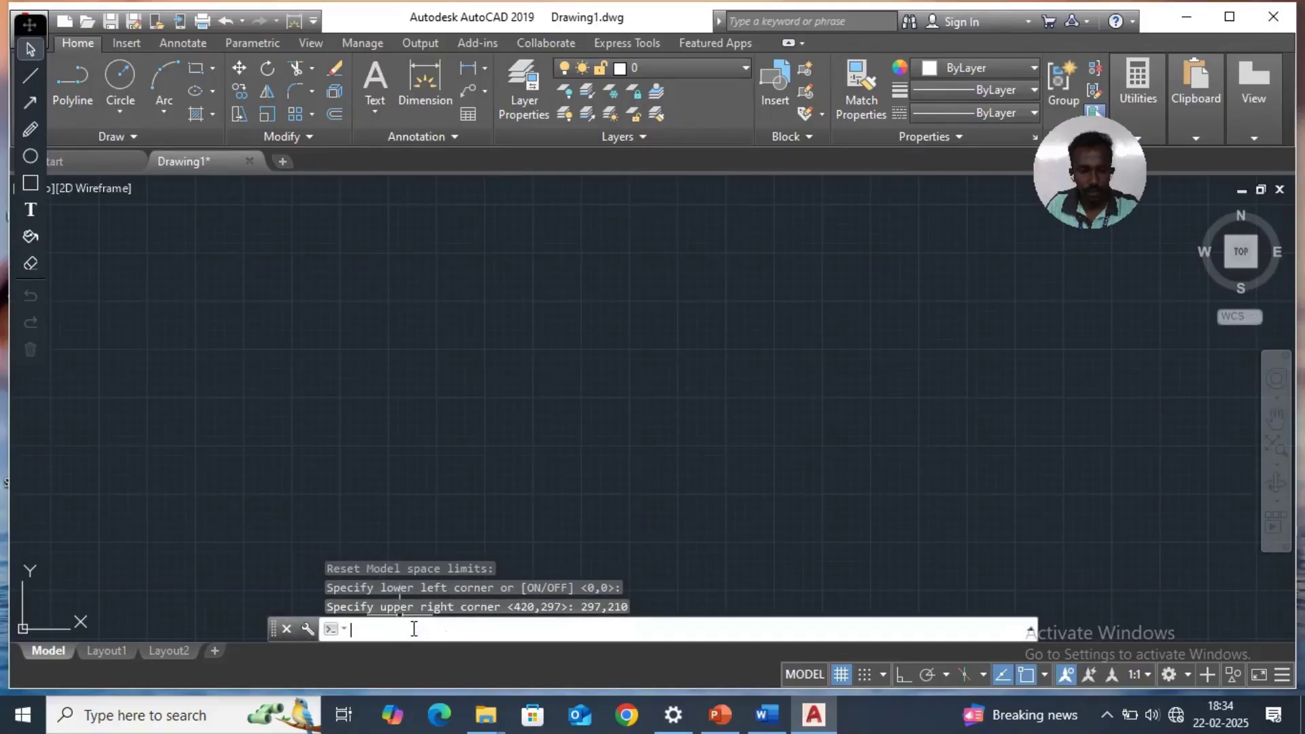
text(z)
key(Return)
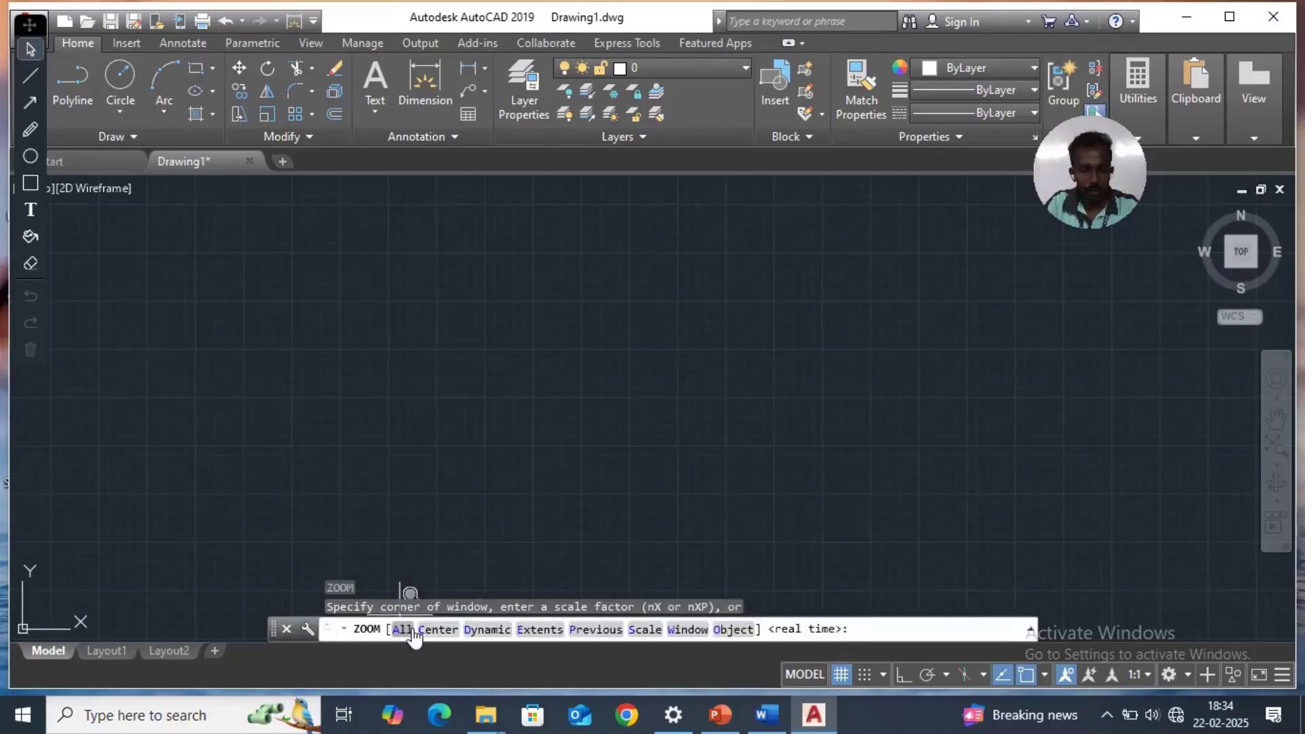
click(405, 631)
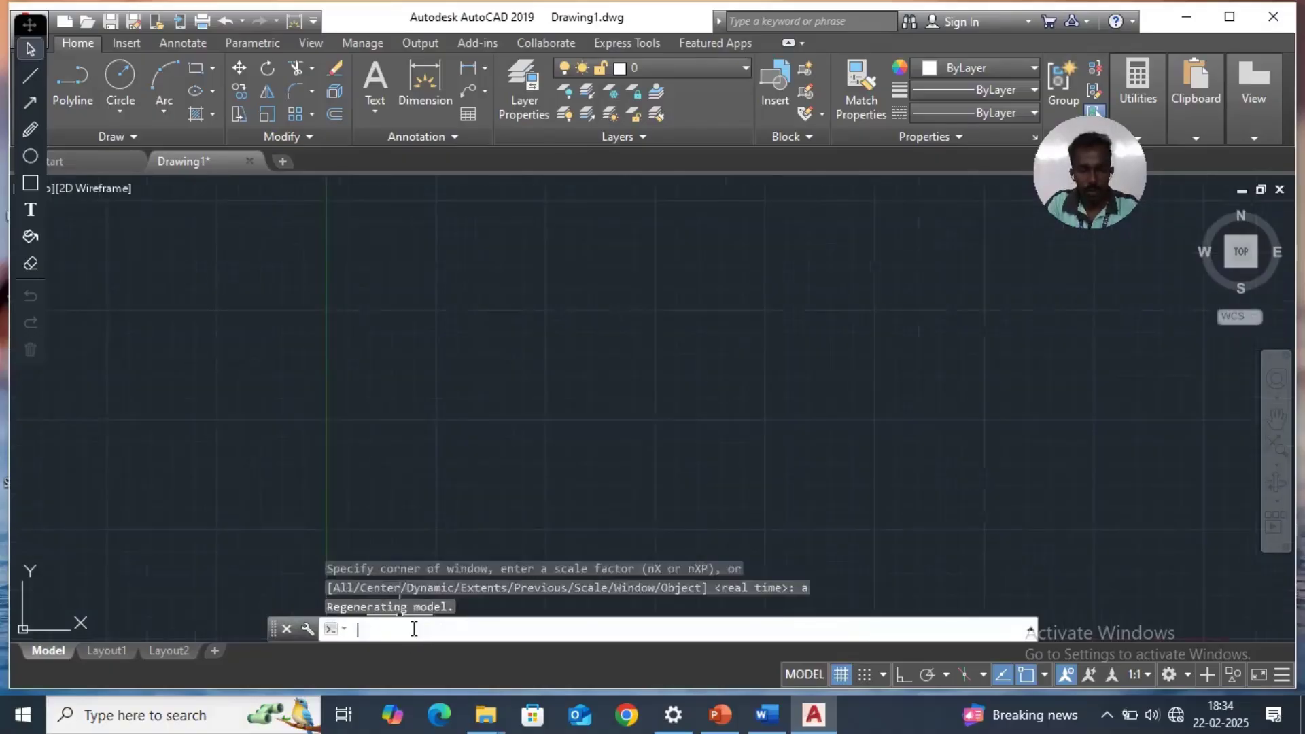
Modify the ISO-25 dimension style so linear dimensions use a primary unit precision of 0.
click(178, 45)
click(616, 138)
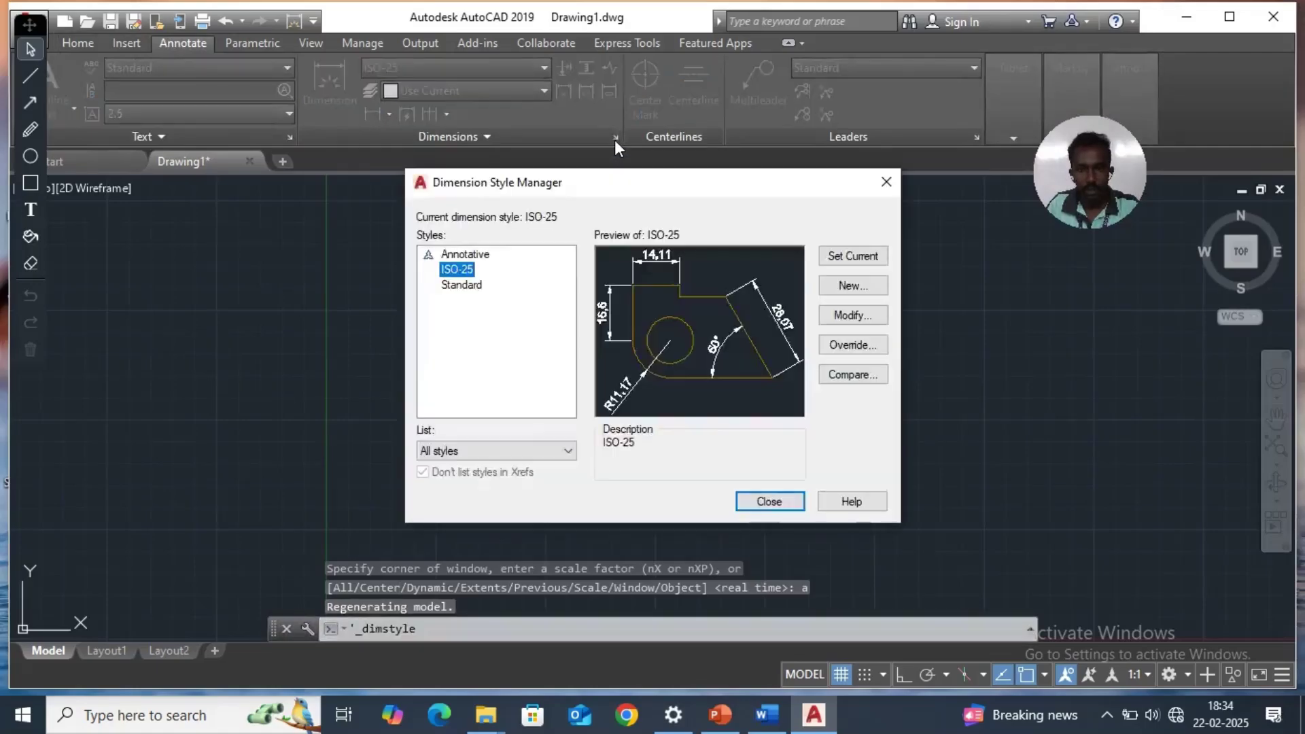
click(855, 316)
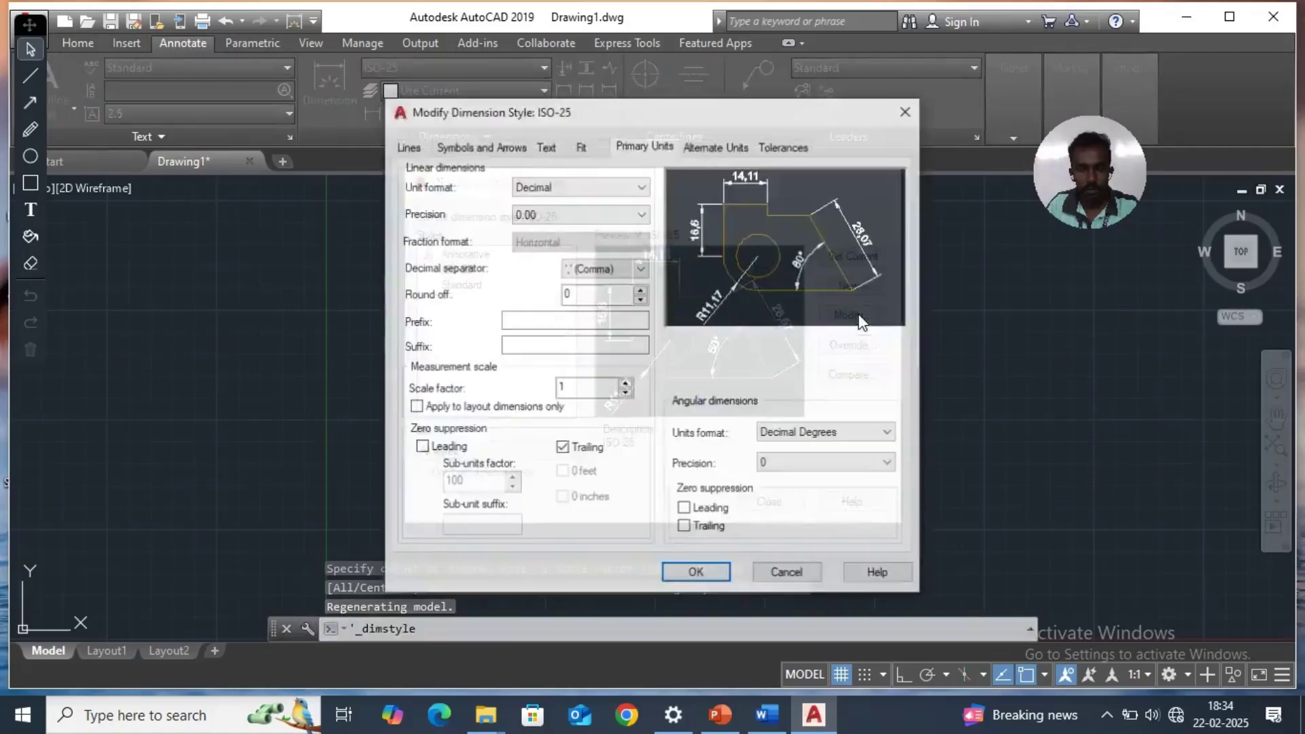
click(610, 213)
click(591, 220)
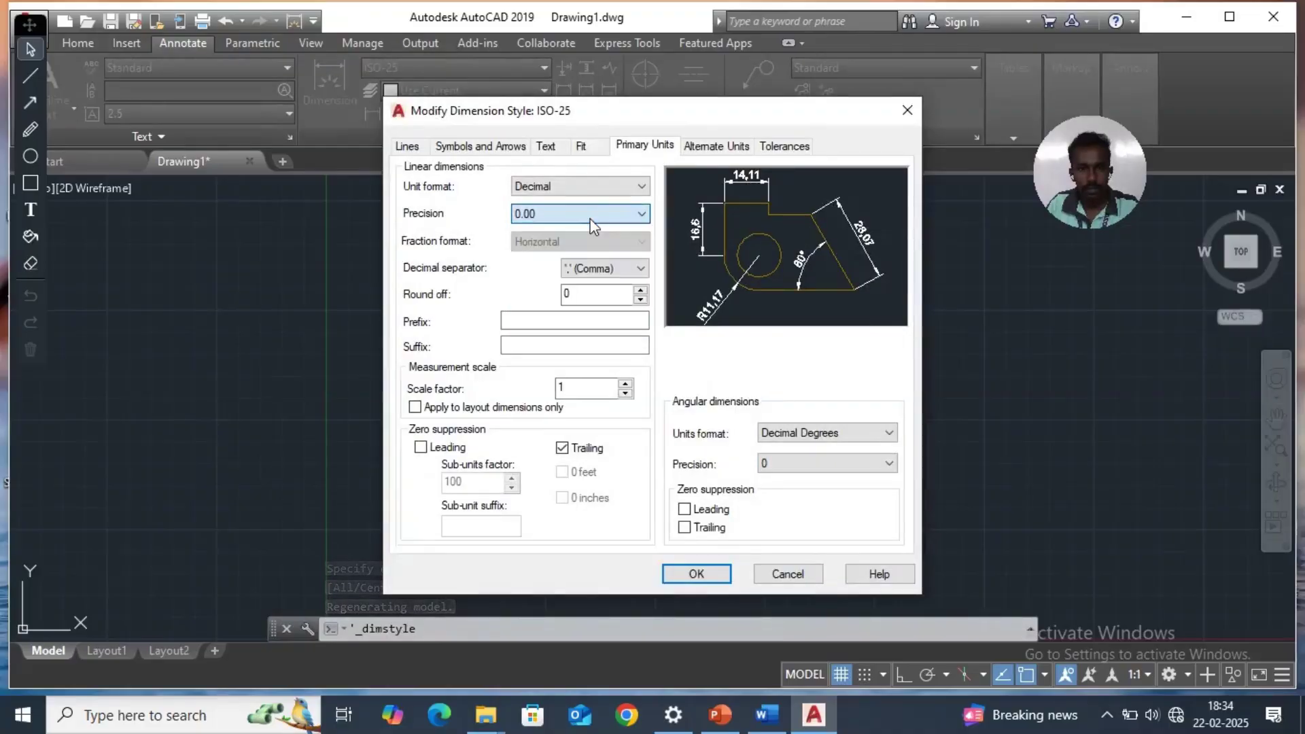
click(541, 214)
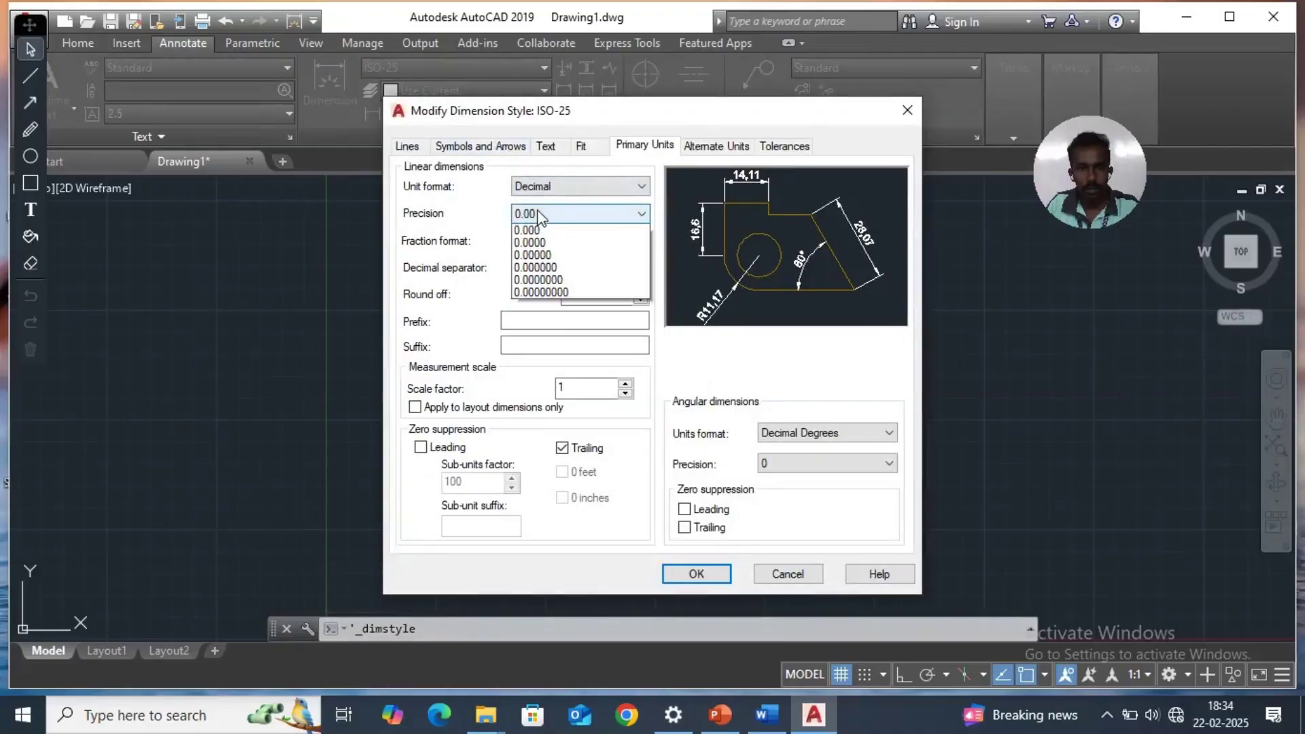
click(527, 227)
Set the ISO-25 dimension text height to 5, save the changes and make the style current.
click(480, 148)
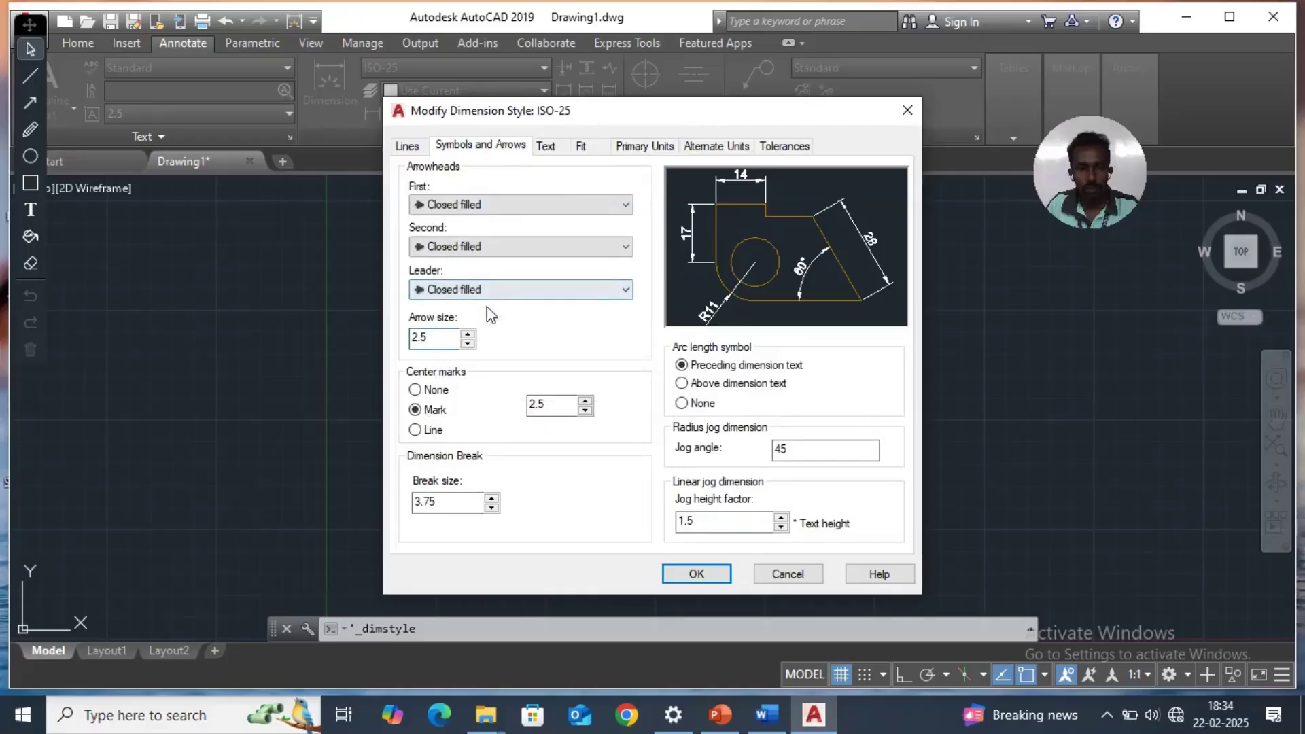
click(548, 148)
drag(605, 284, 569, 286)
text(5)
click(650, 147)
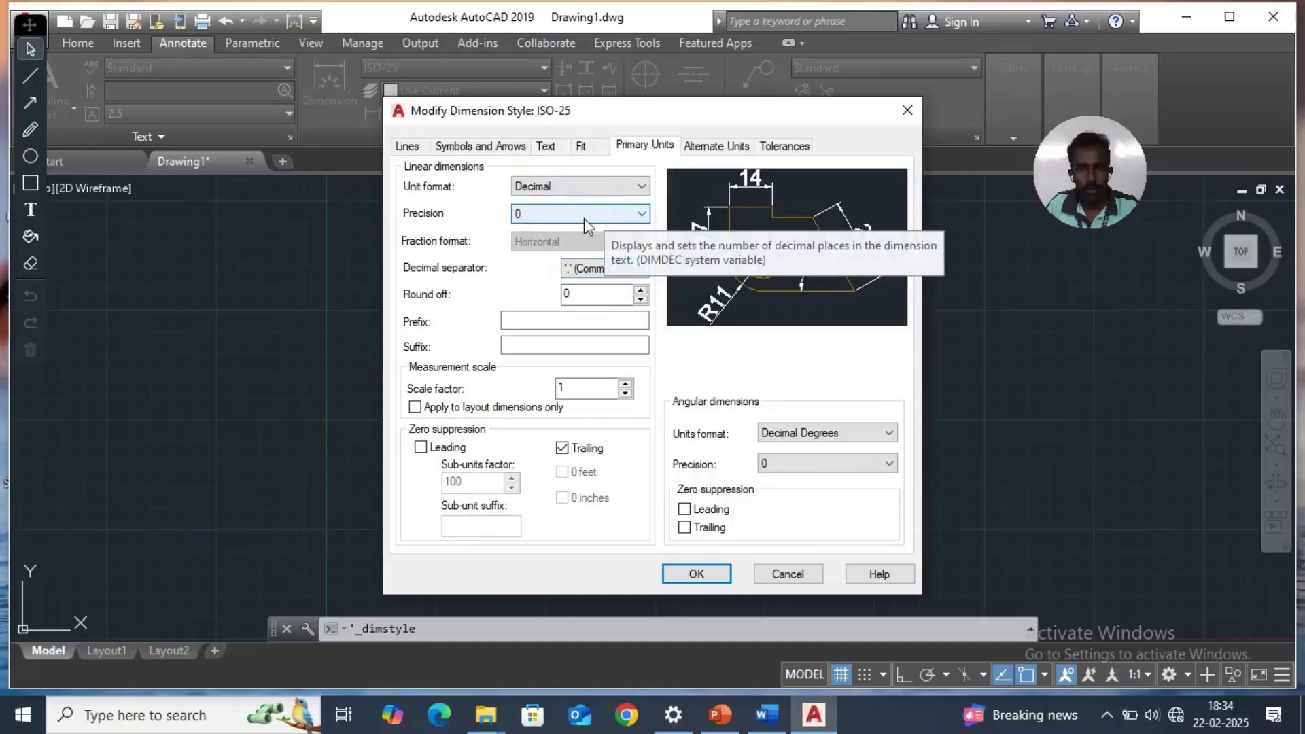
click(698, 579)
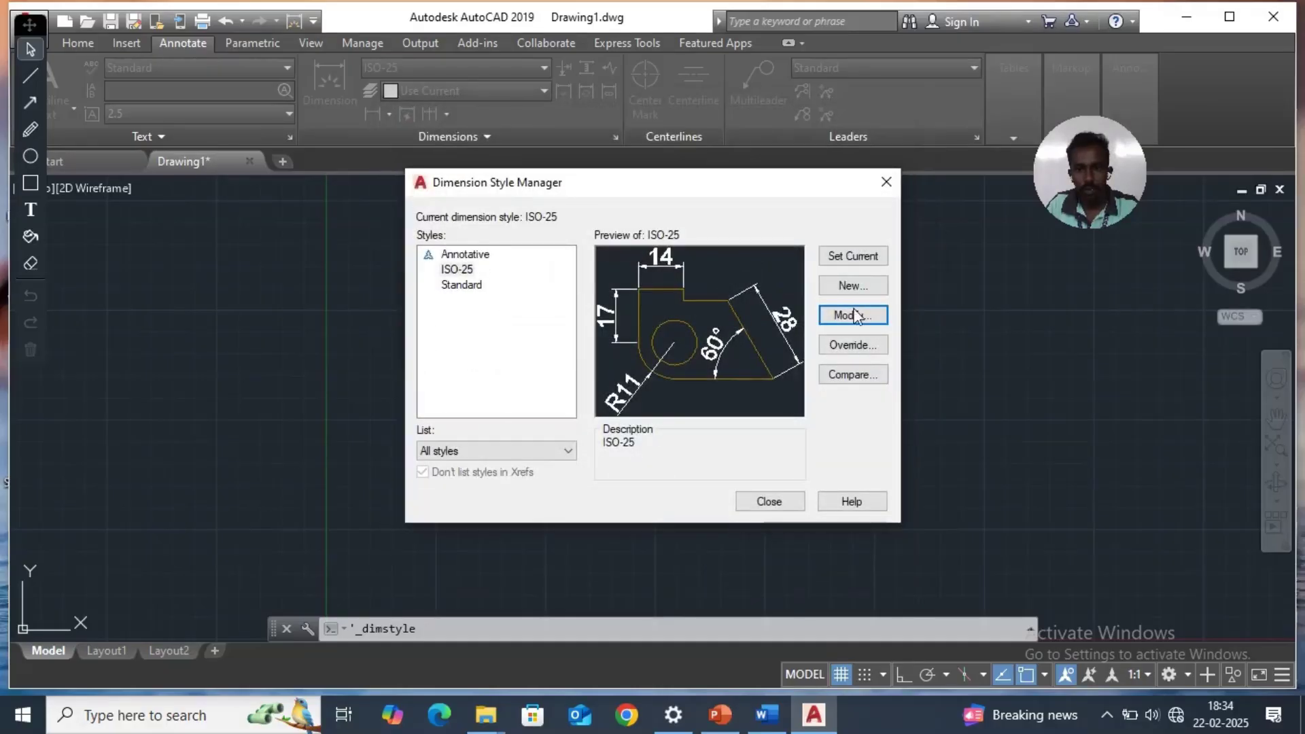
click(861, 260)
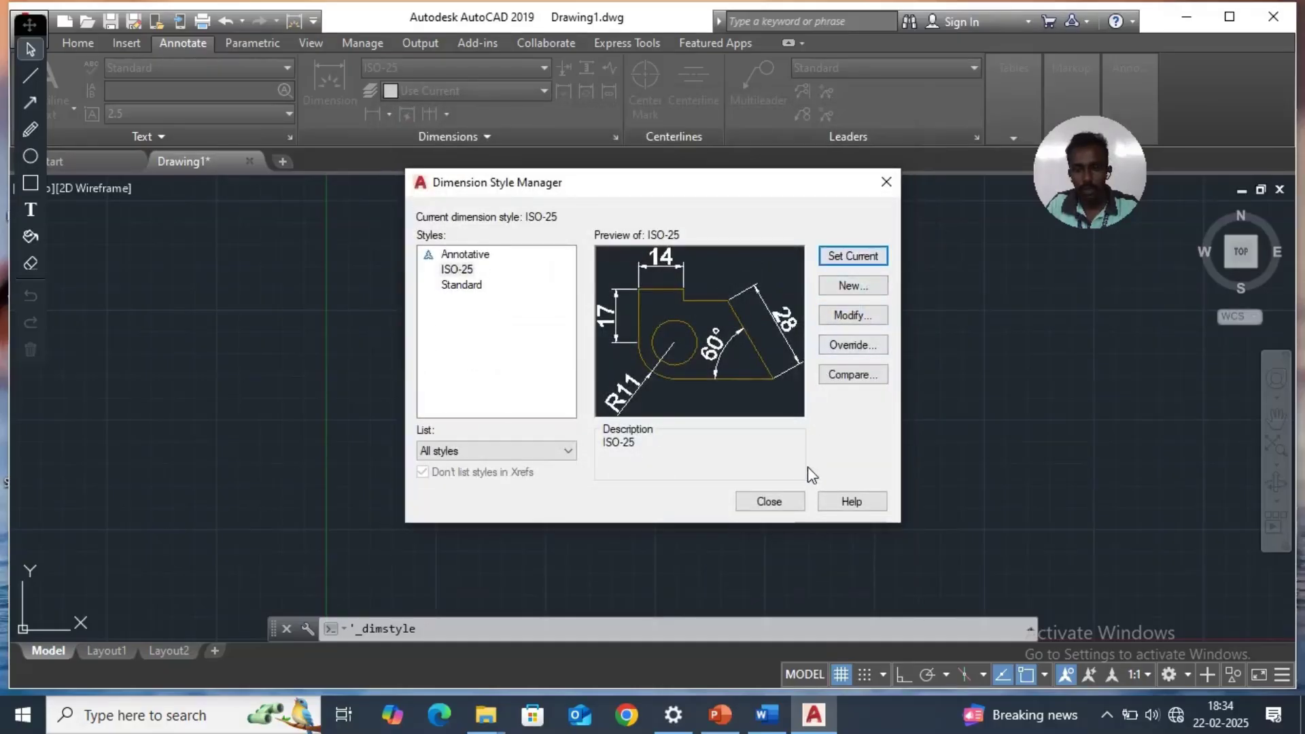
click(775, 510)
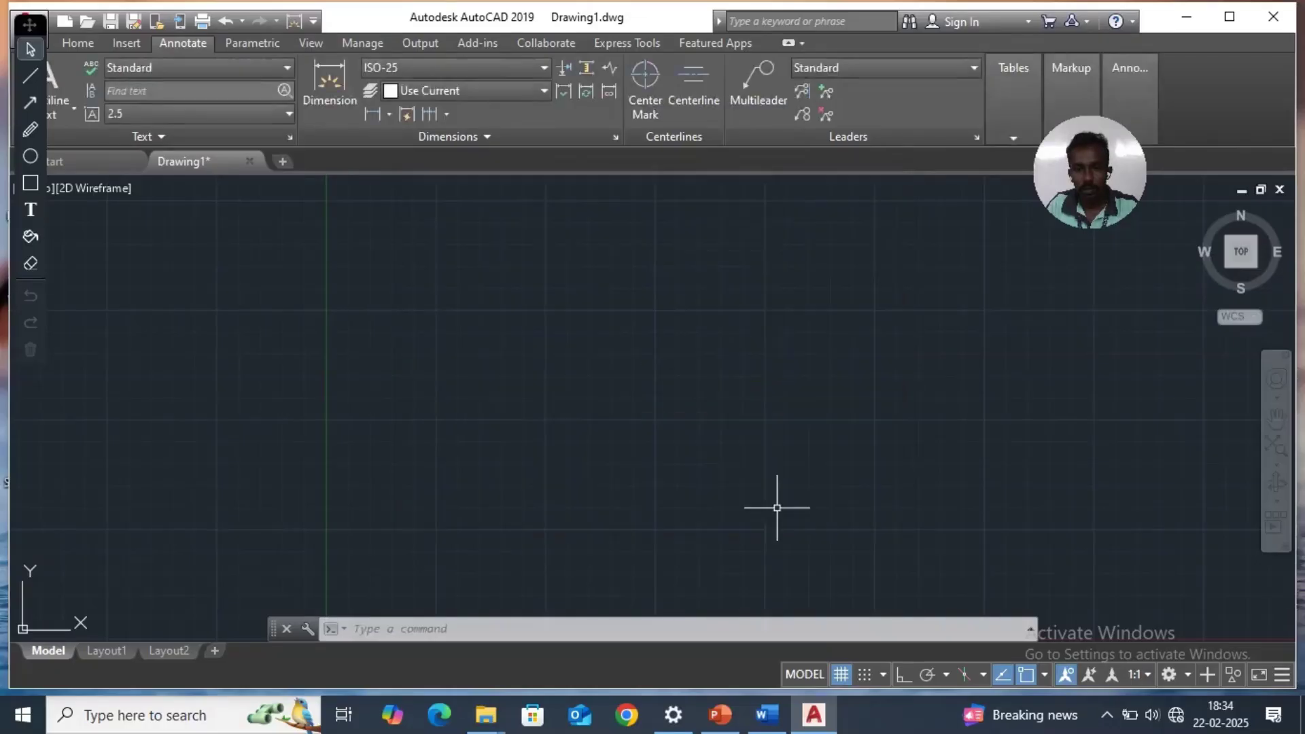
Draw a rectangle from 0,0 that is 297 wide and 210 high as the sheet border.
click(76, 43)
drag(33, 22, 23, 215)
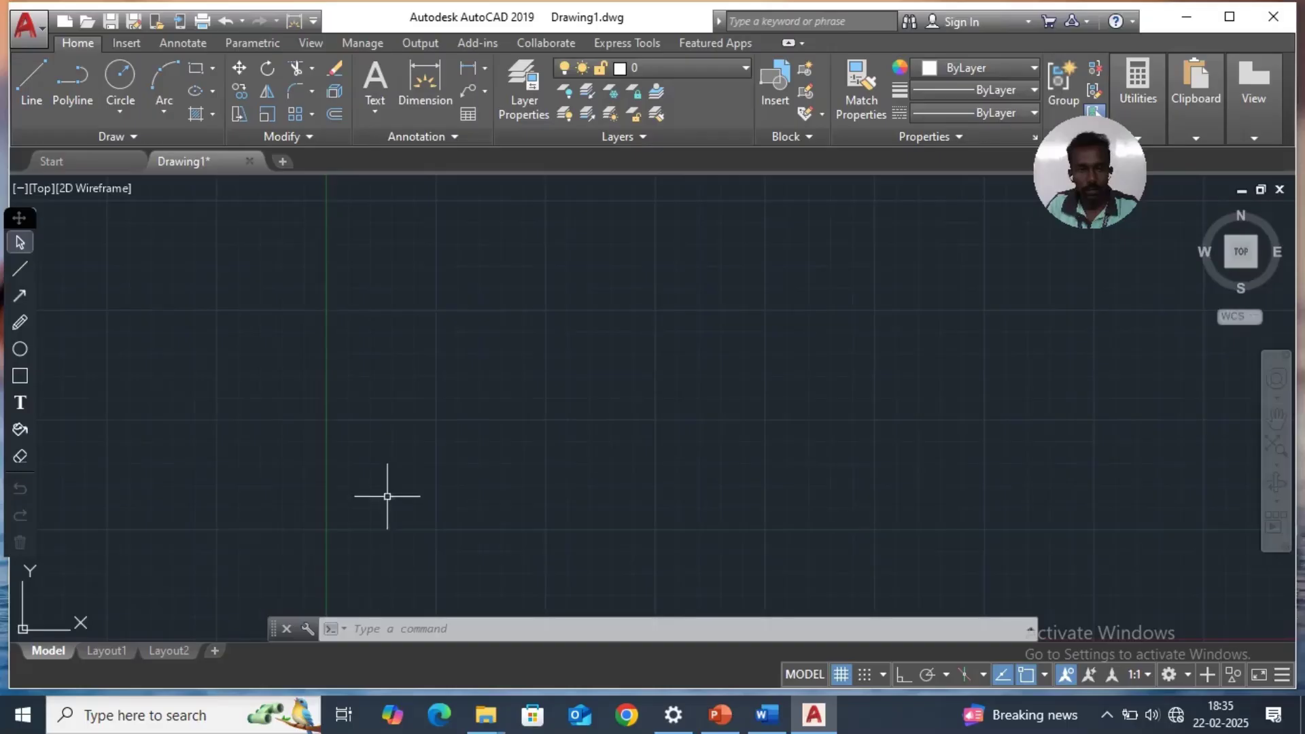
click(196, 68)
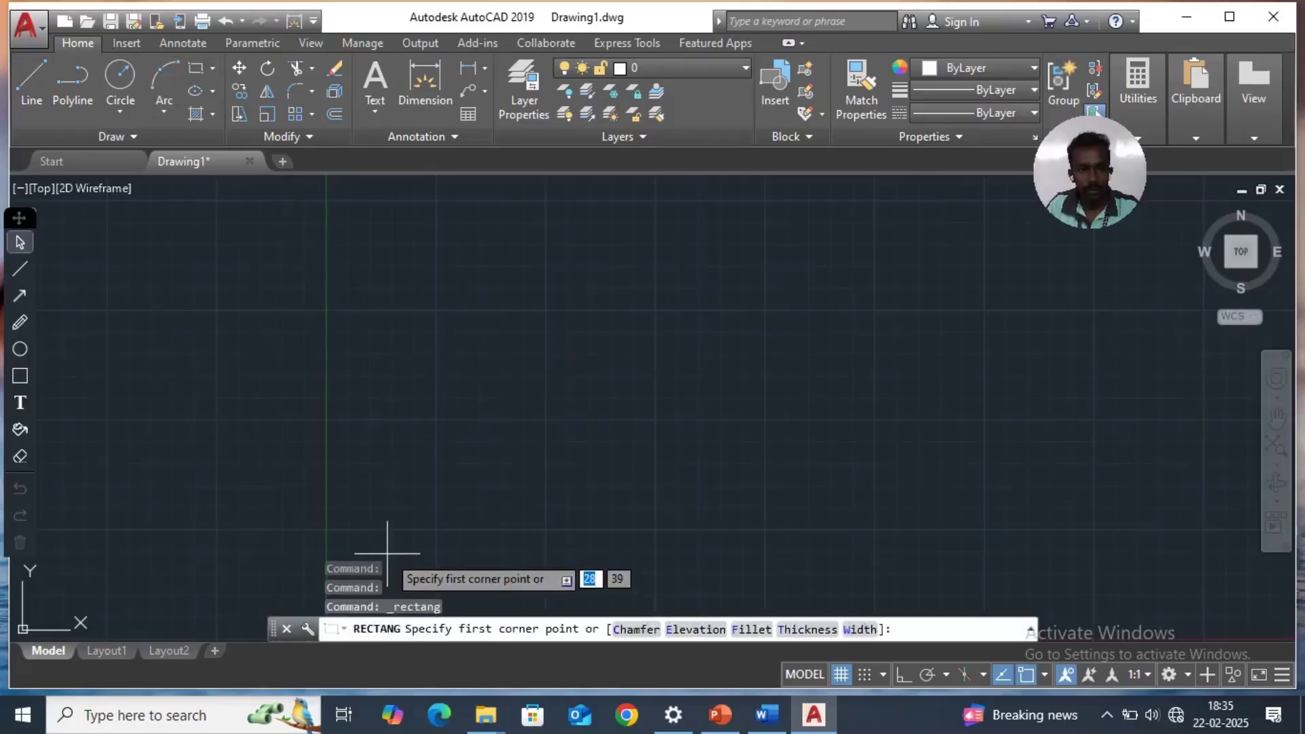
key(Tab)
key(Return)
text(297)
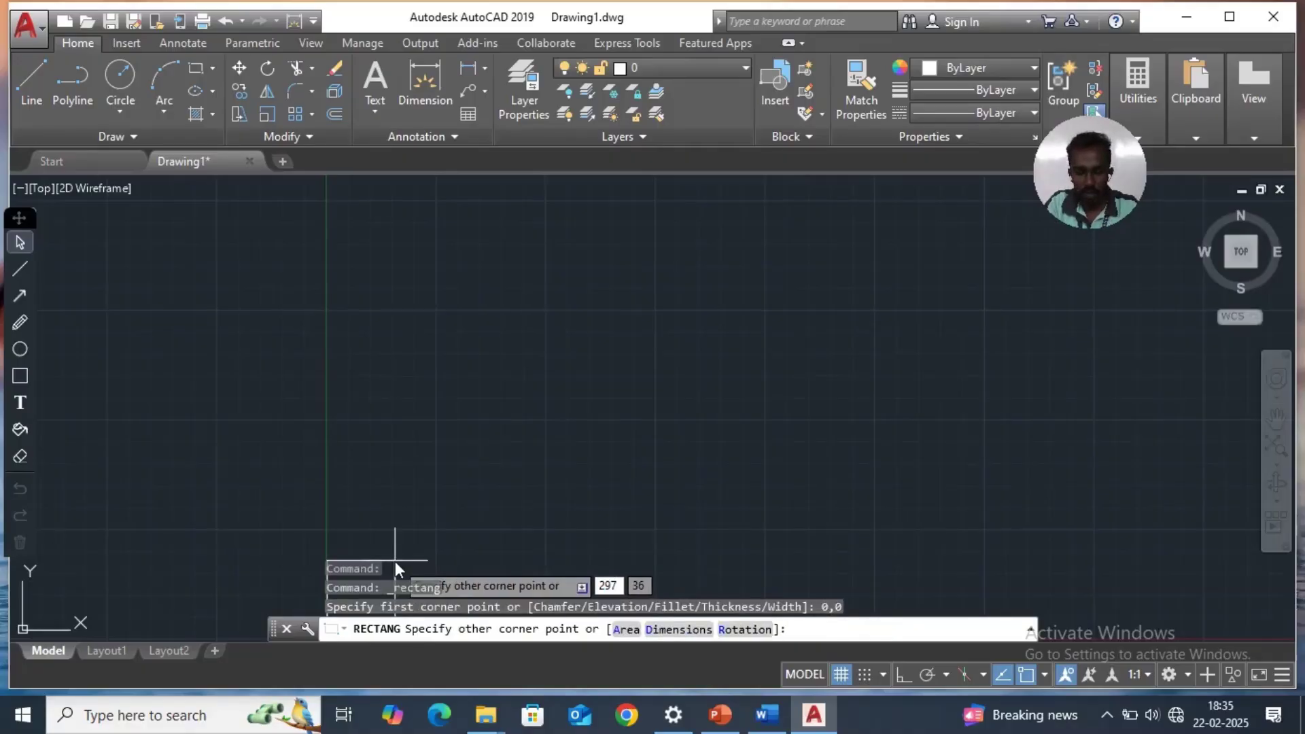
key(Tab)
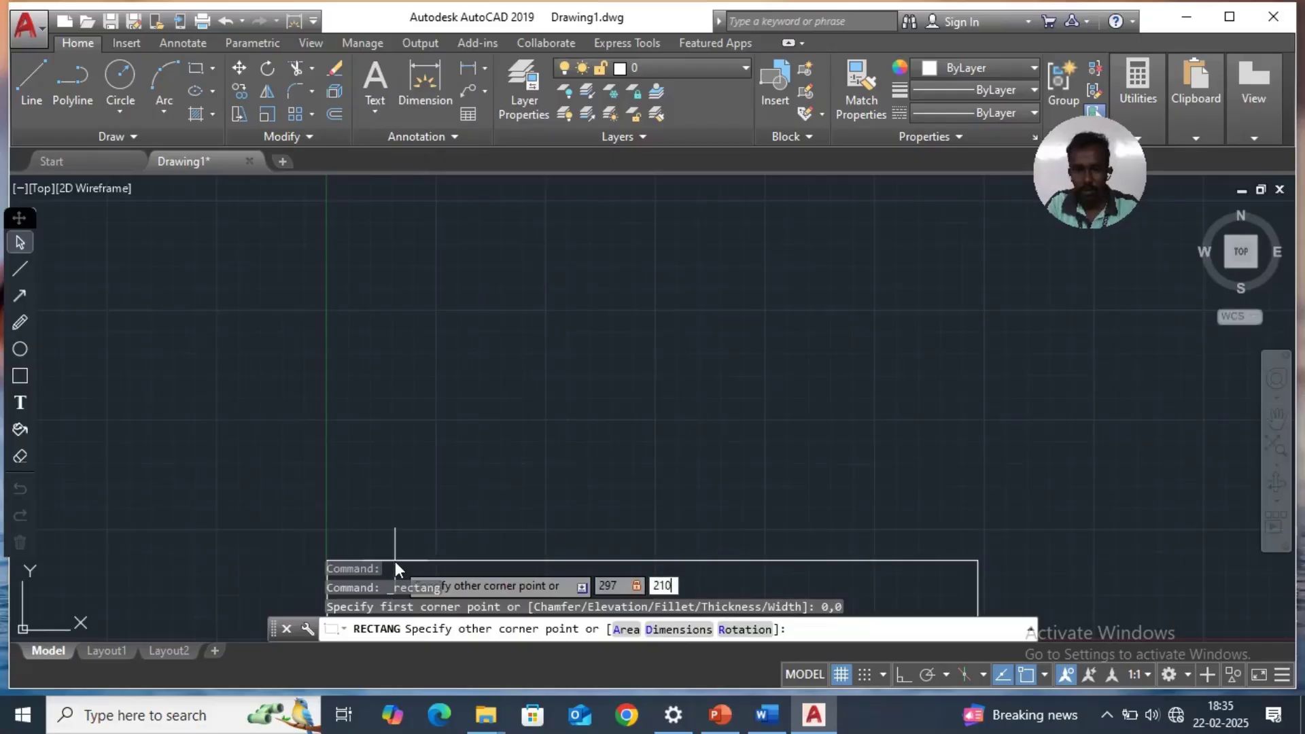
text(210)
key(Return)
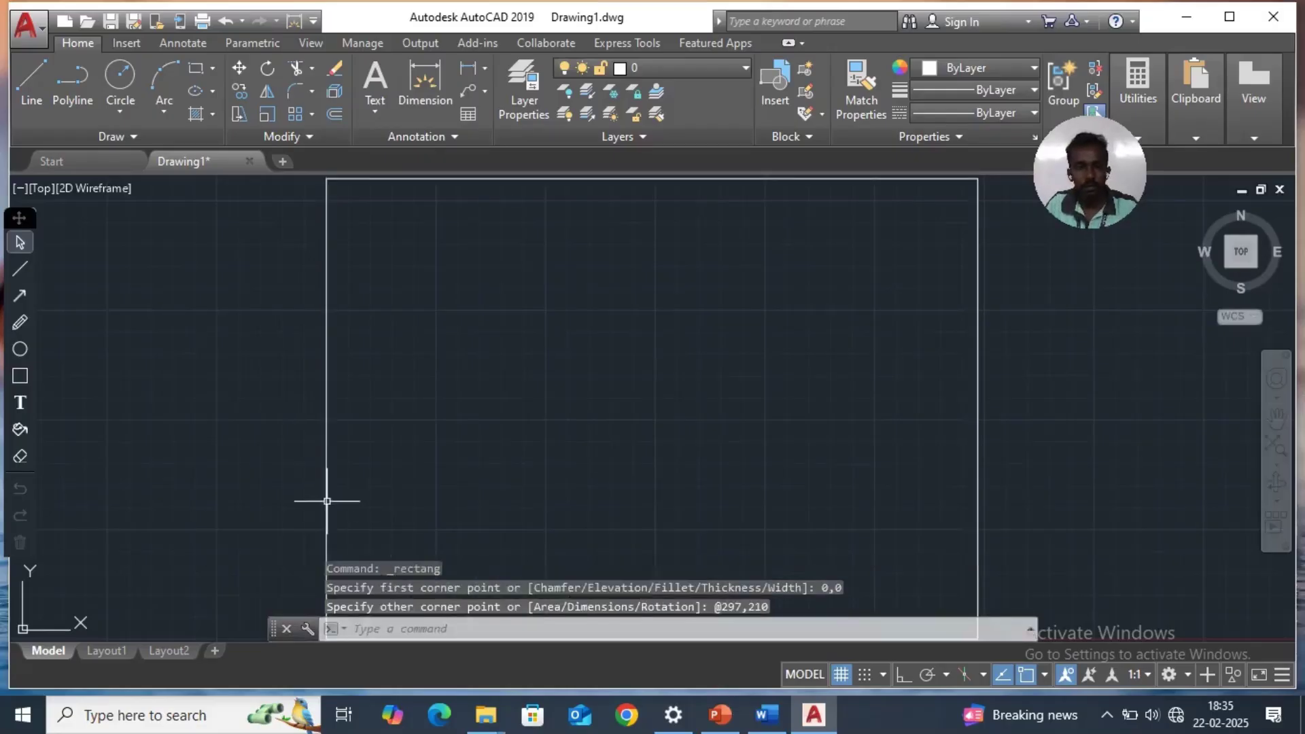
With Ortho on, draw a long horizontal reference line across the middle of the sheet border.
click(34, 90)
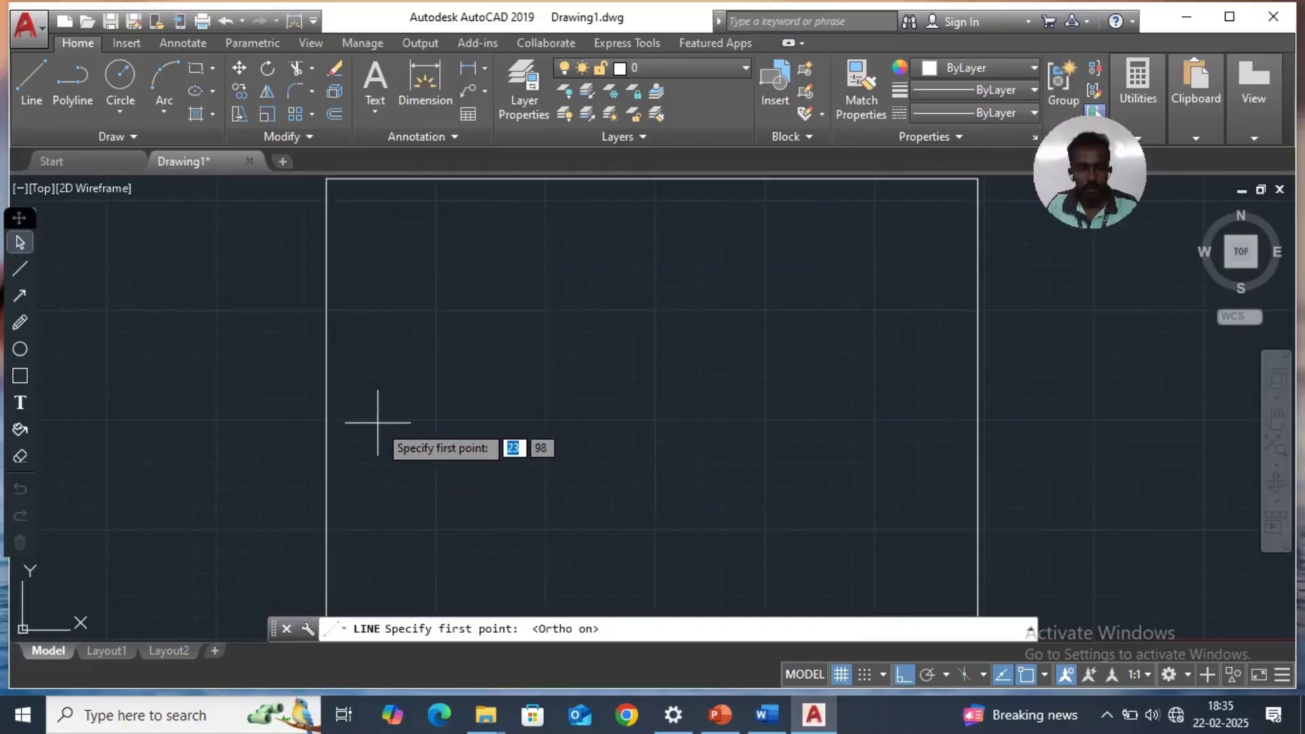
click(401, 421)
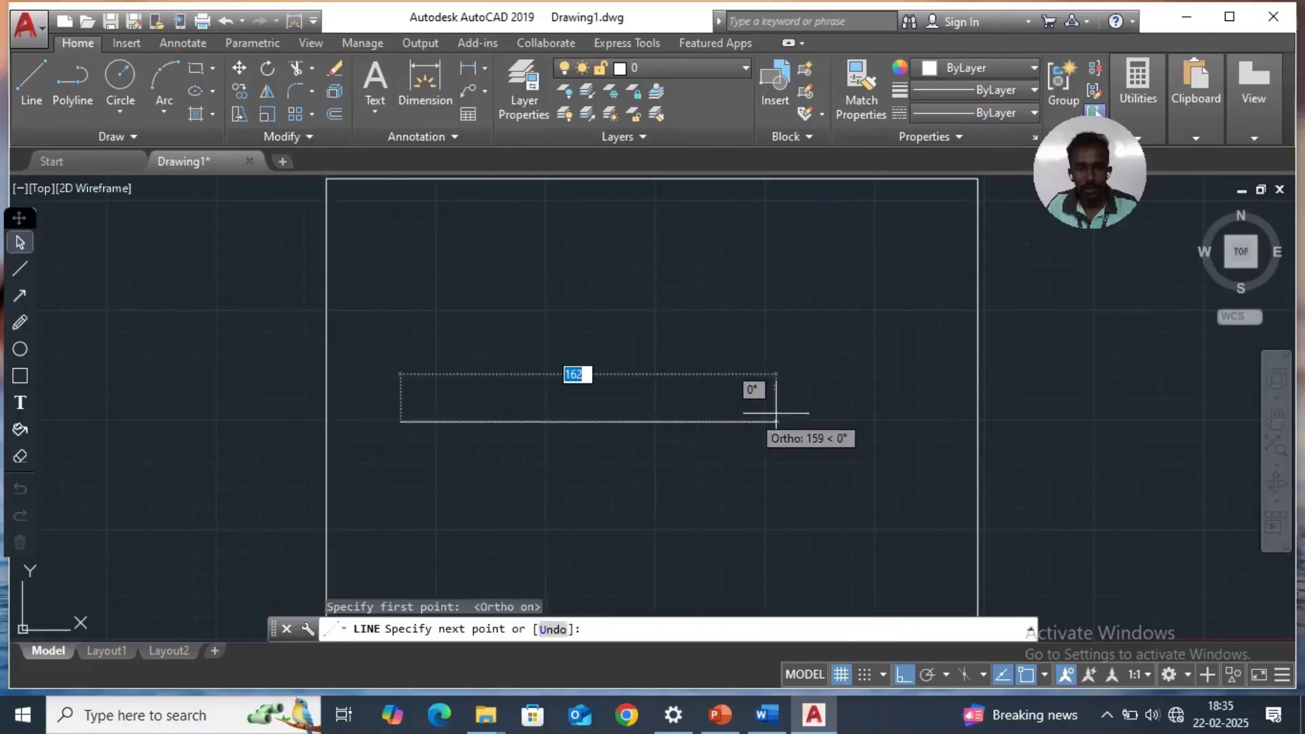
click(816, 425)
key(Return)
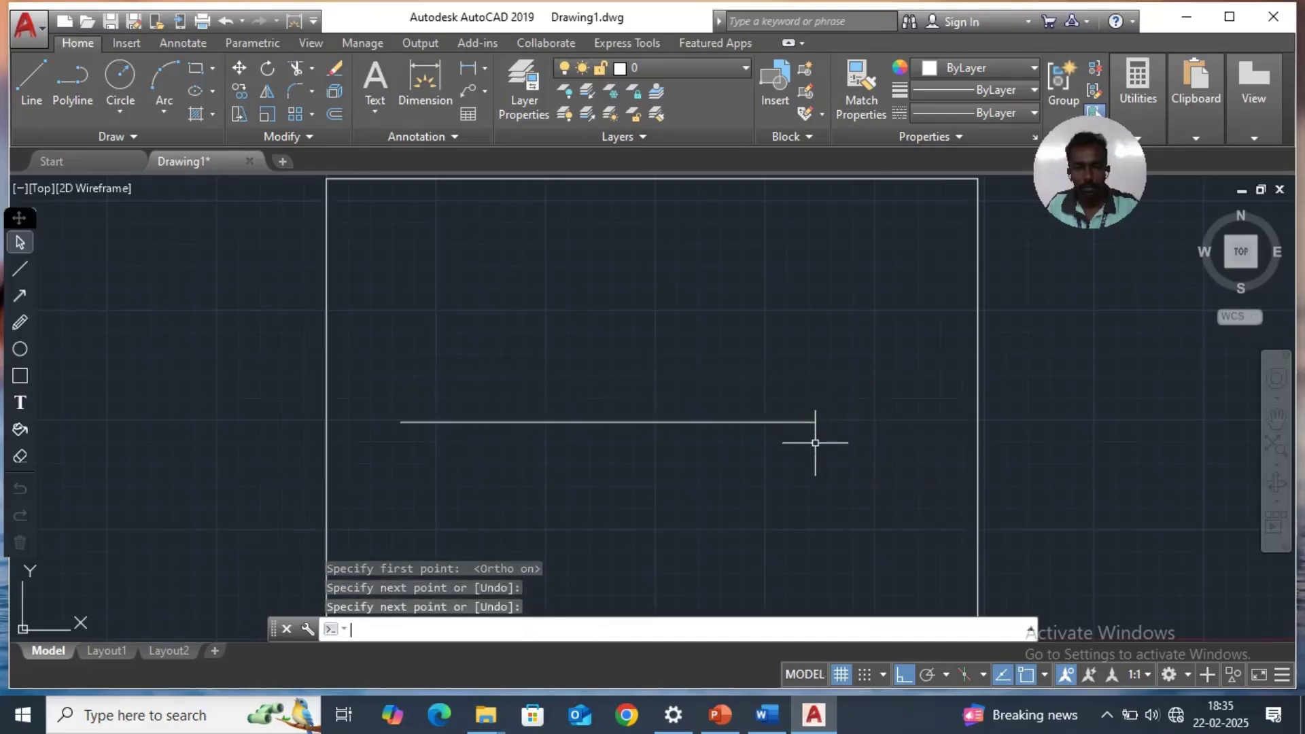
Draw a line 20 upward from near the reference line's left end, continuing horizontally right almost to the line's right end.
click(30, 87)
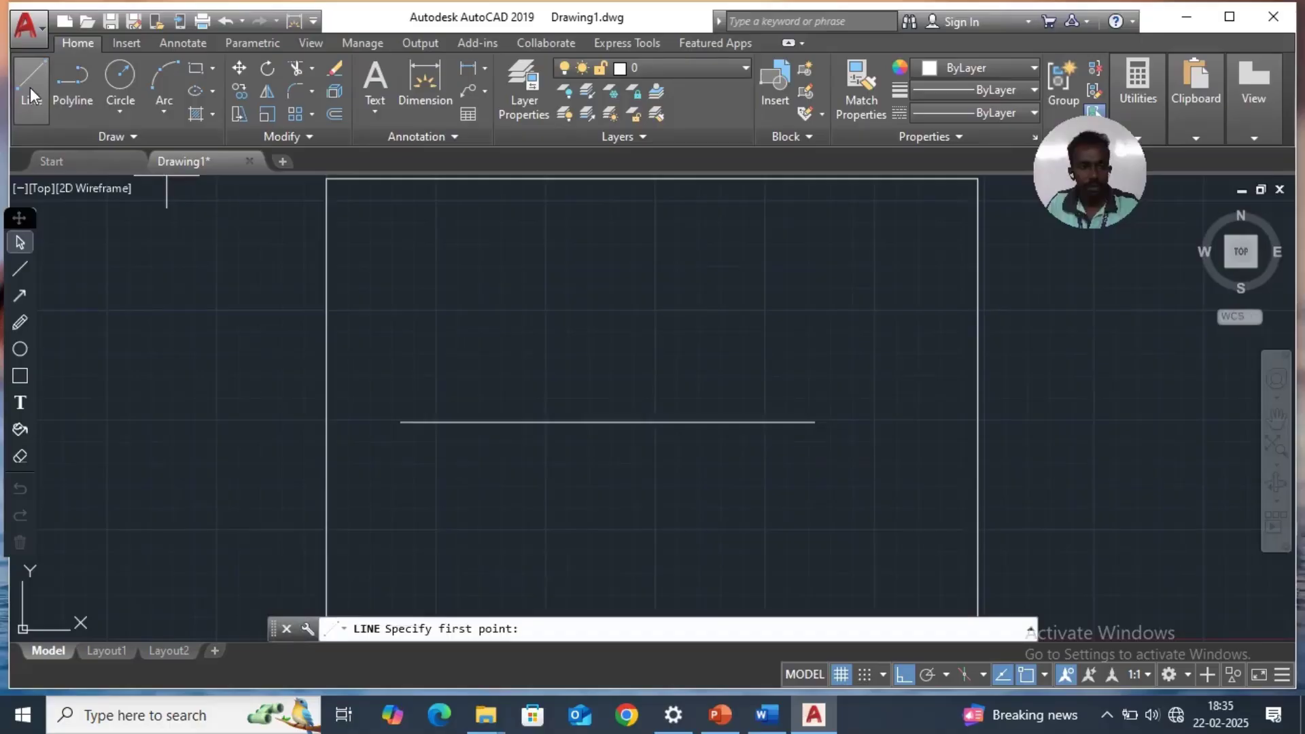
click(438, 422)
text(20)
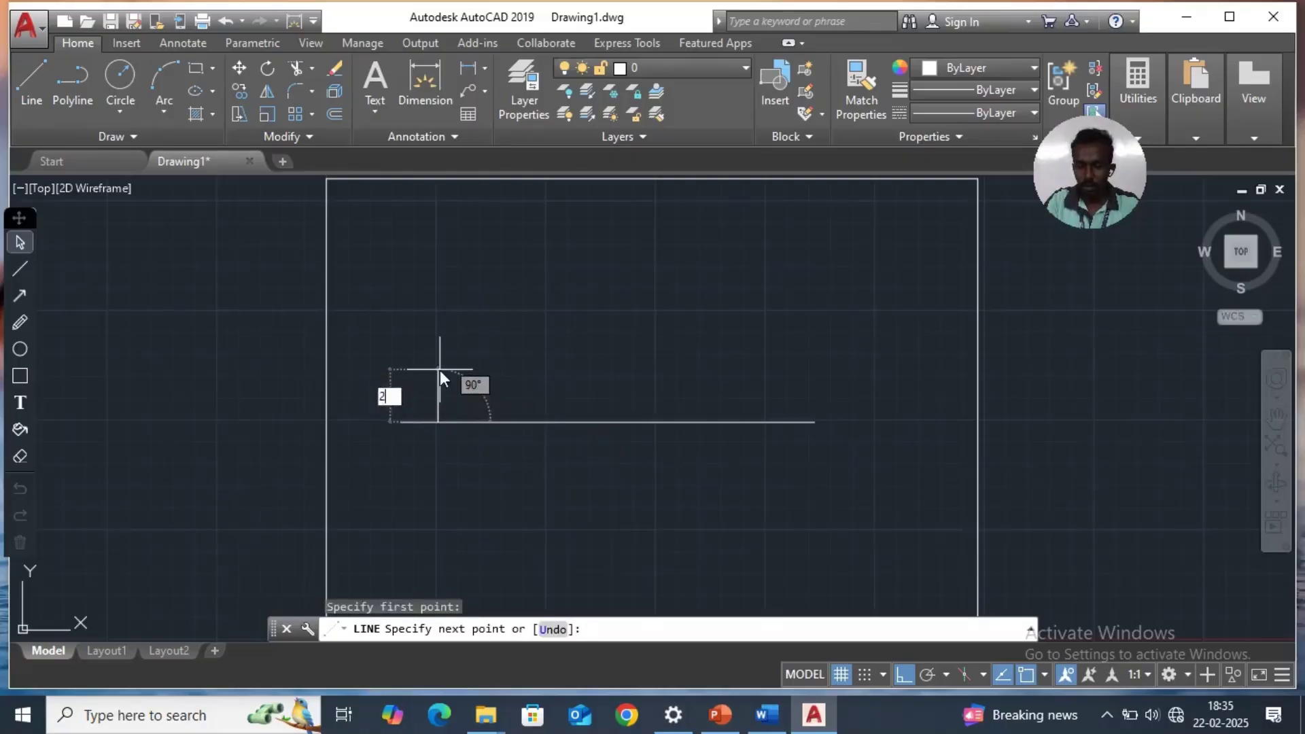
key(Return)
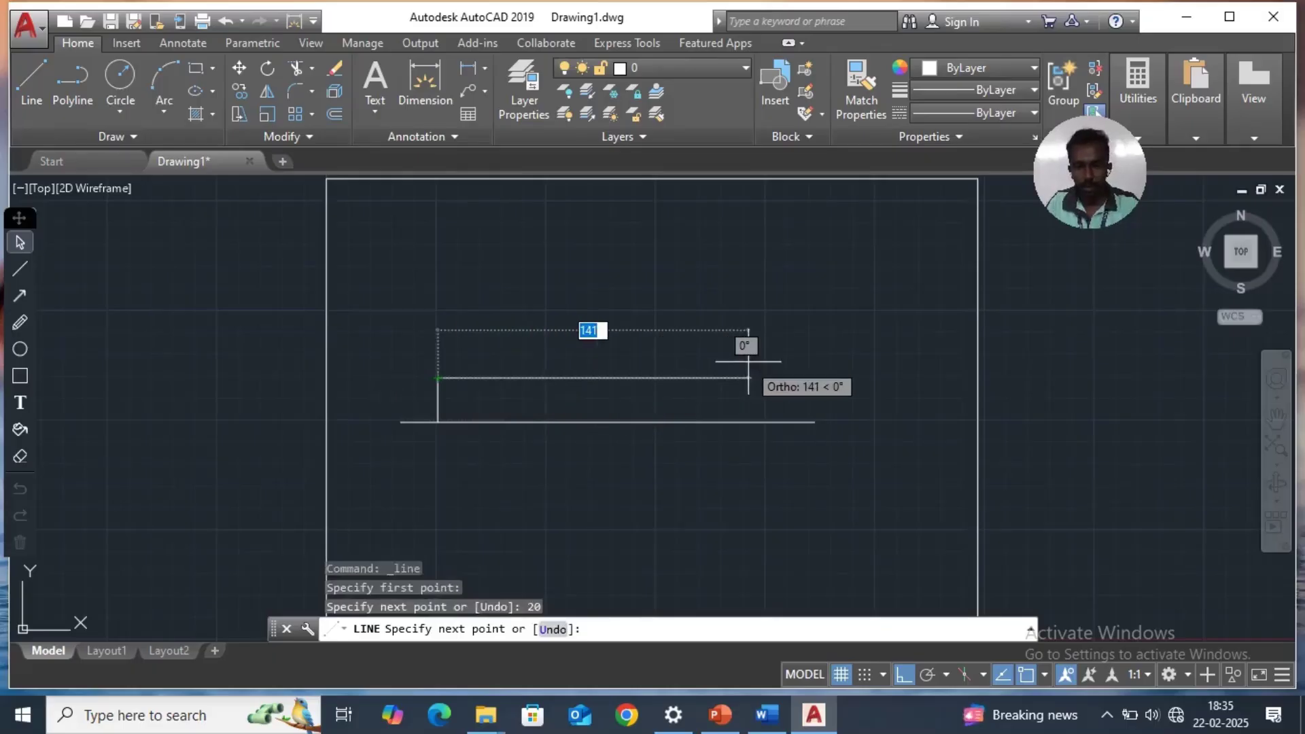
click(801, 378)
key(Return)
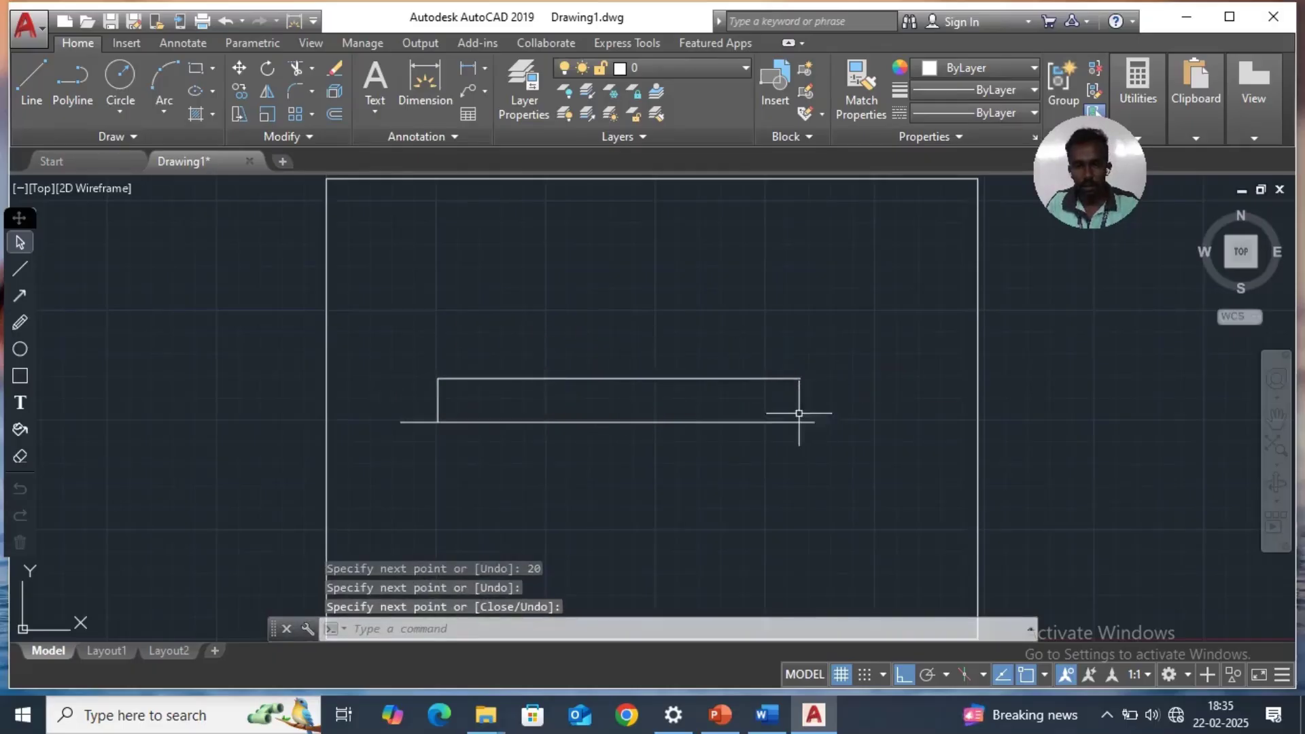
From the same point on the reference line, draw a line 25 downward and continue it horizontally to the right.
key(Return)
click(439, 422)
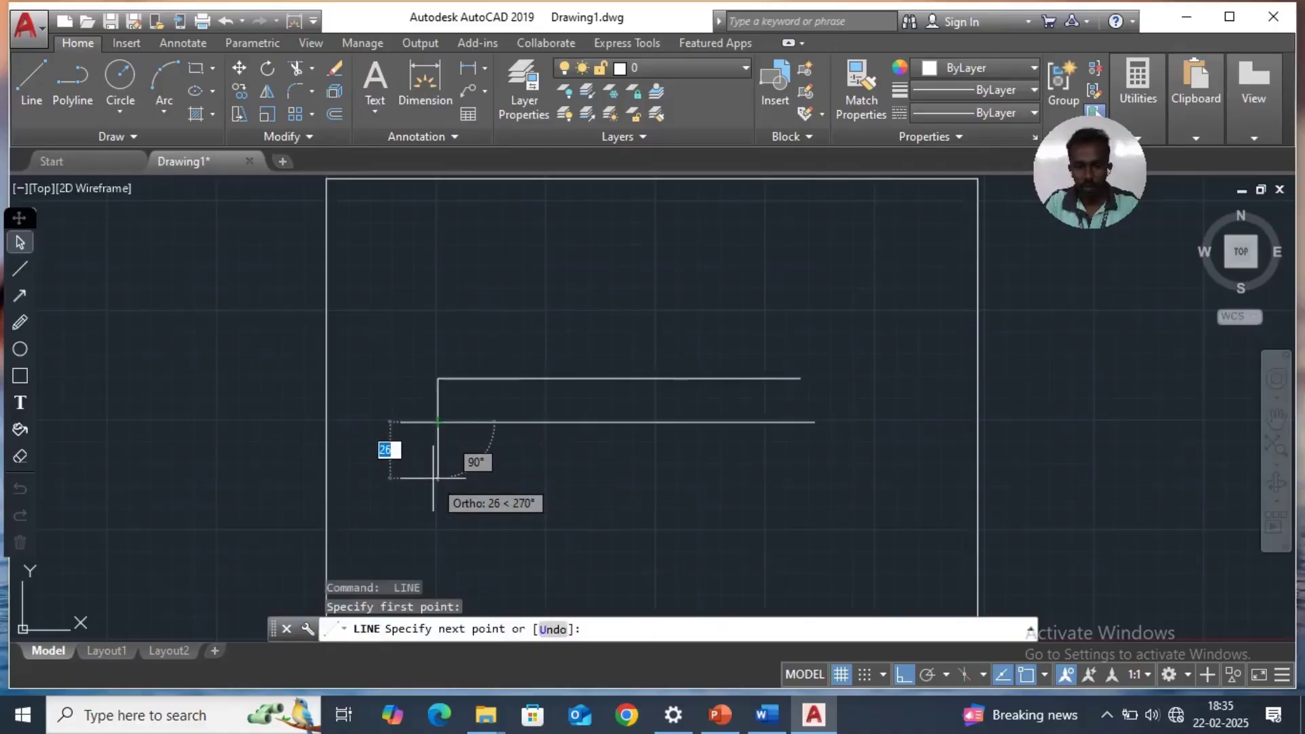
text(25)
key(Return)
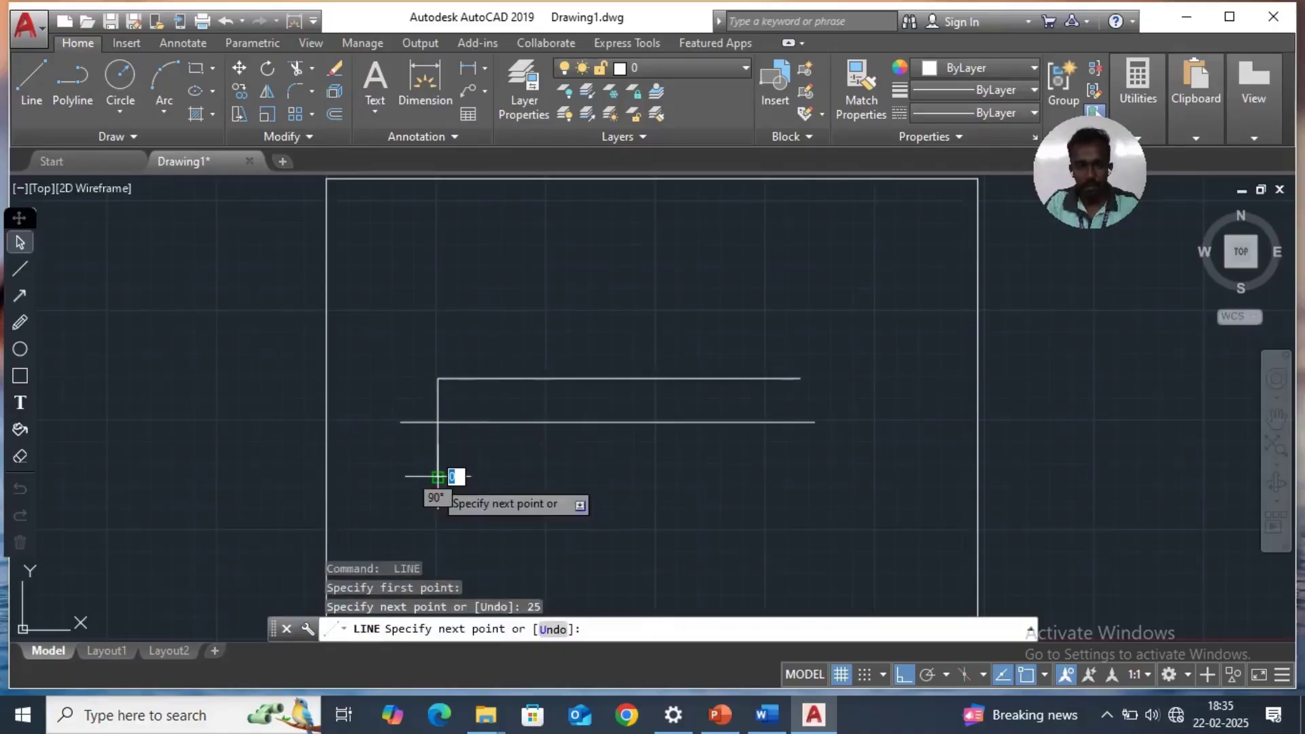
click(803, 504)
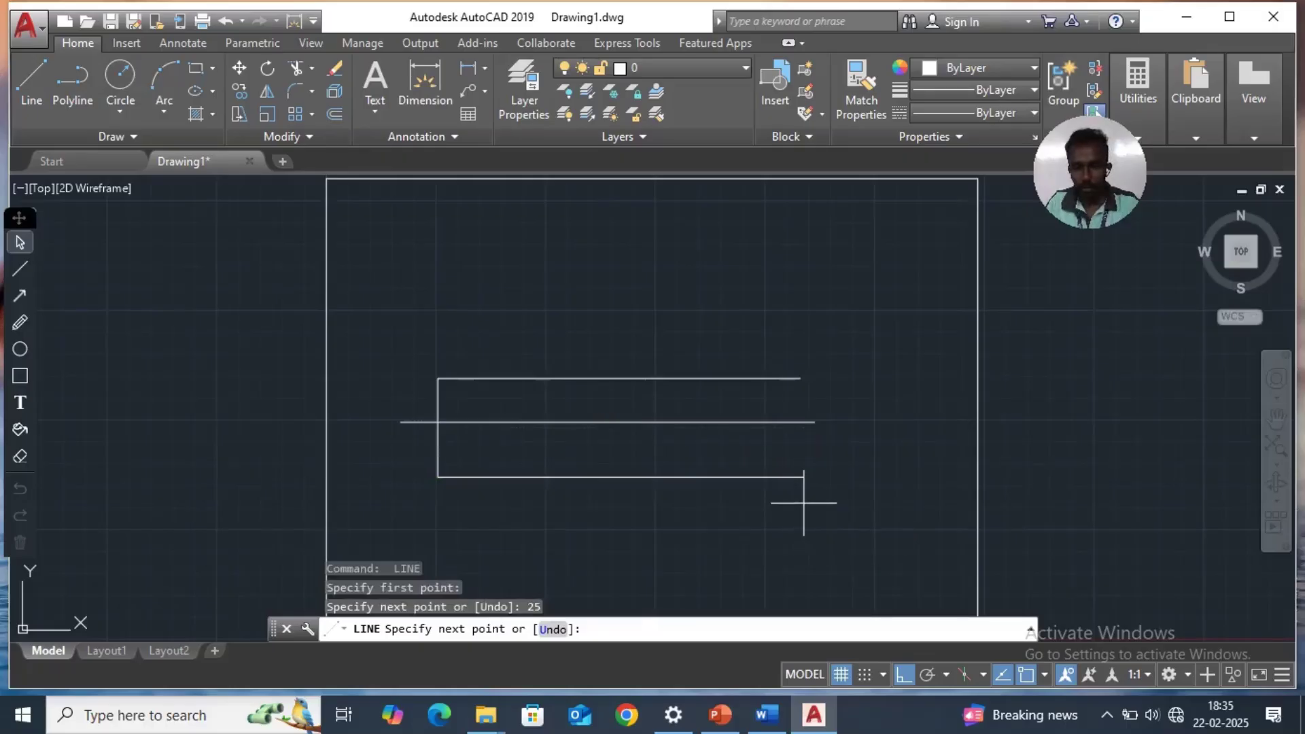
Draw a line 50 upward from near the reference line's right end, continuing horizontally left until above the reference line's left part.
key(Return)
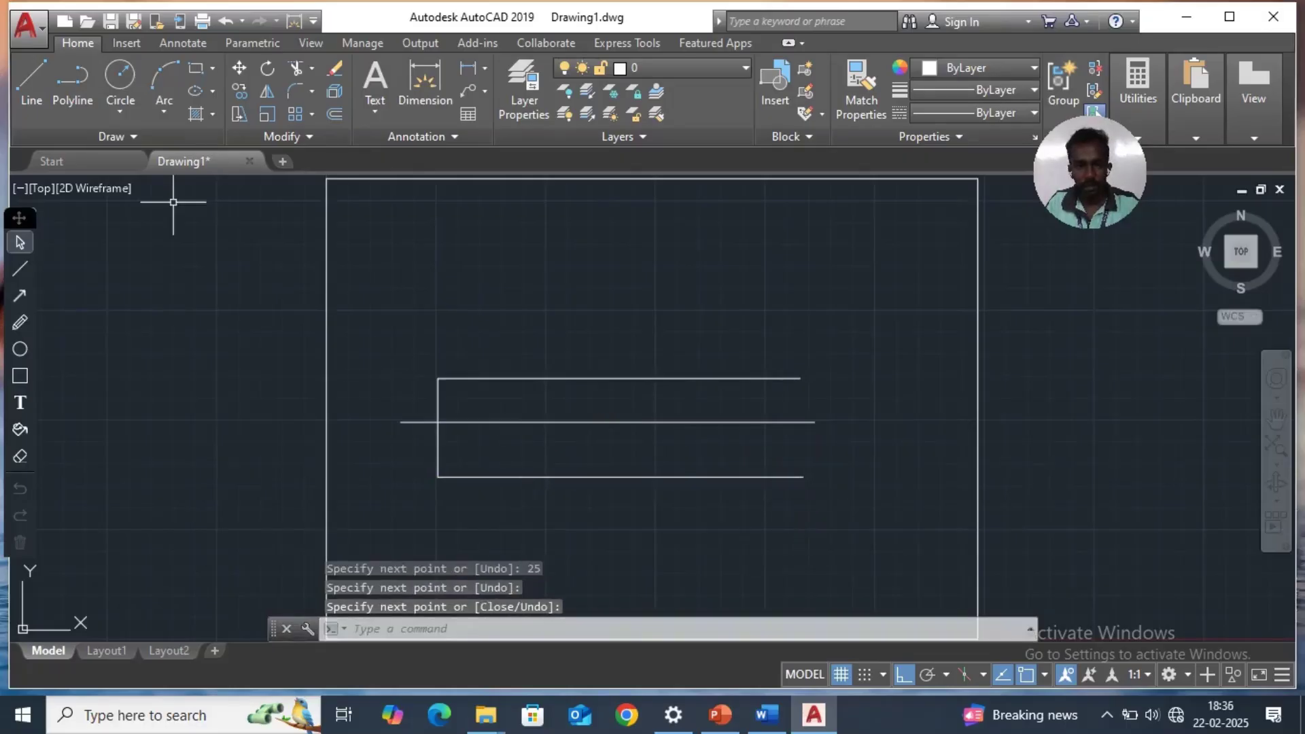
click(32, 76)
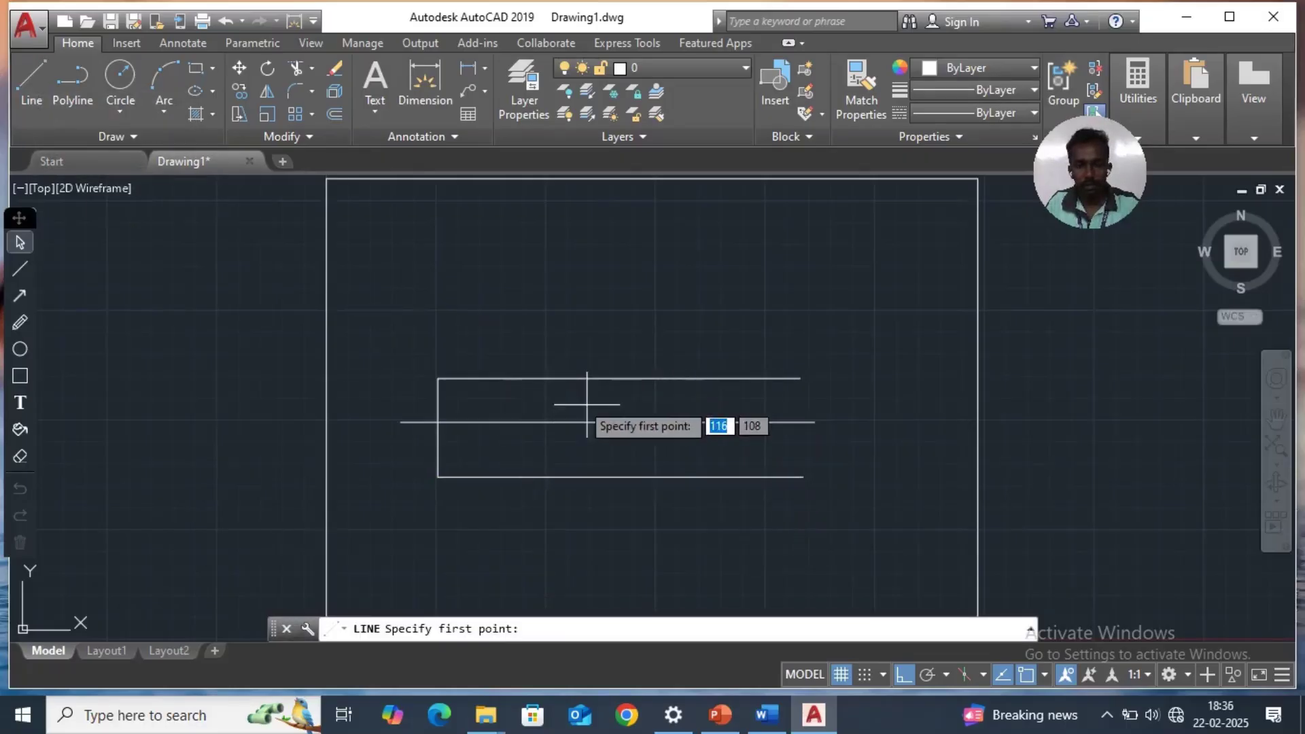
click(794, 422)
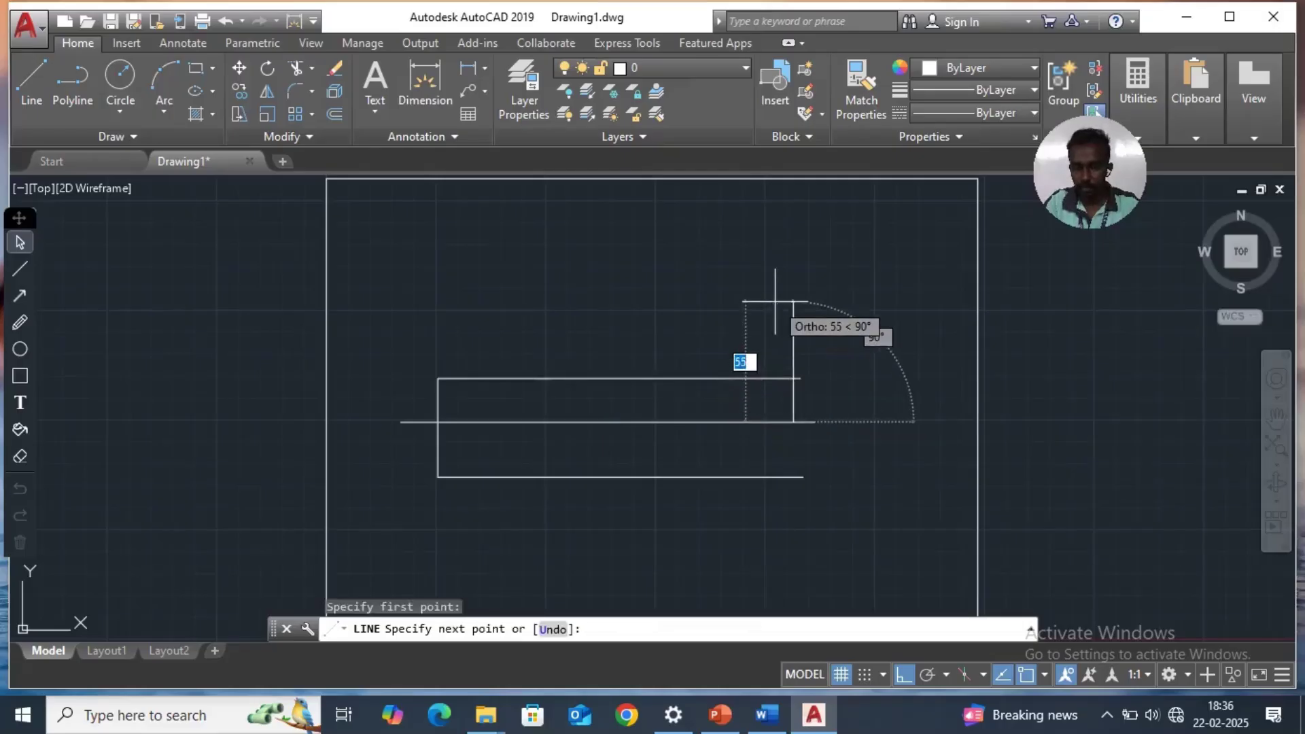
text(50)
key(Return)
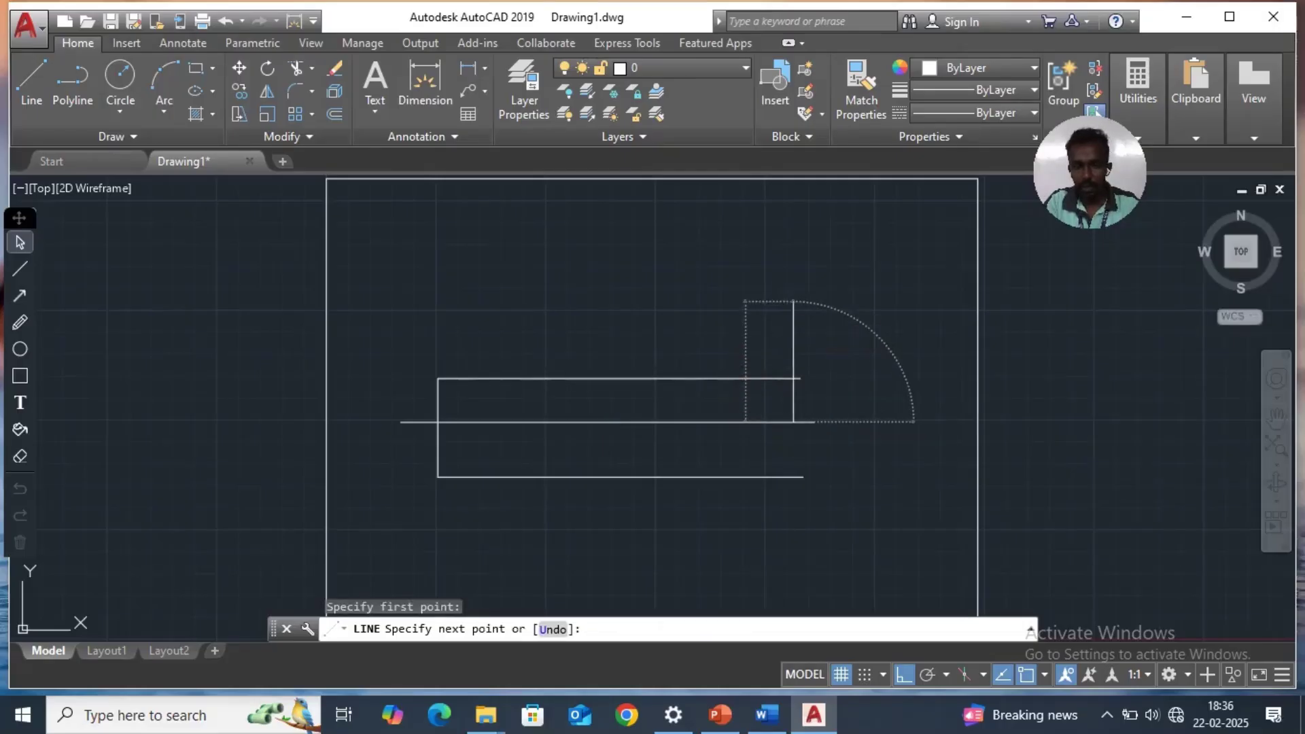
click(512, 306)
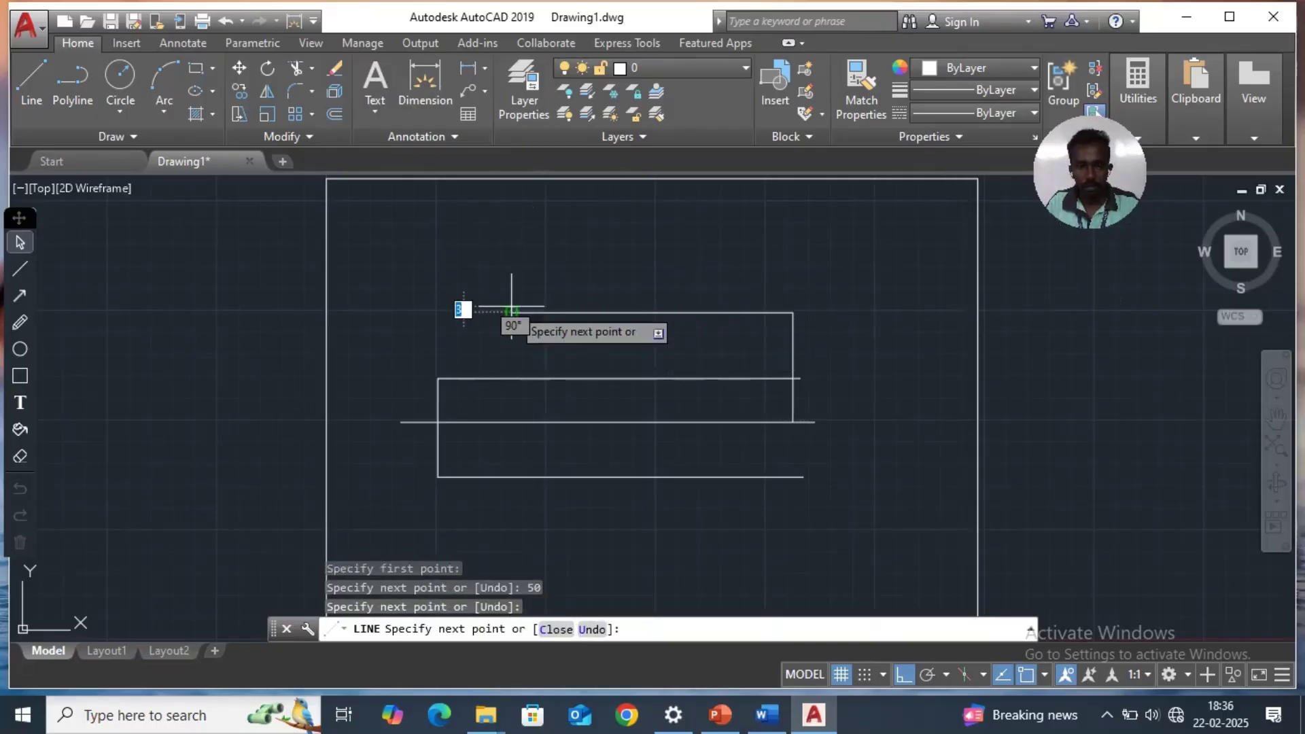
key(Return)
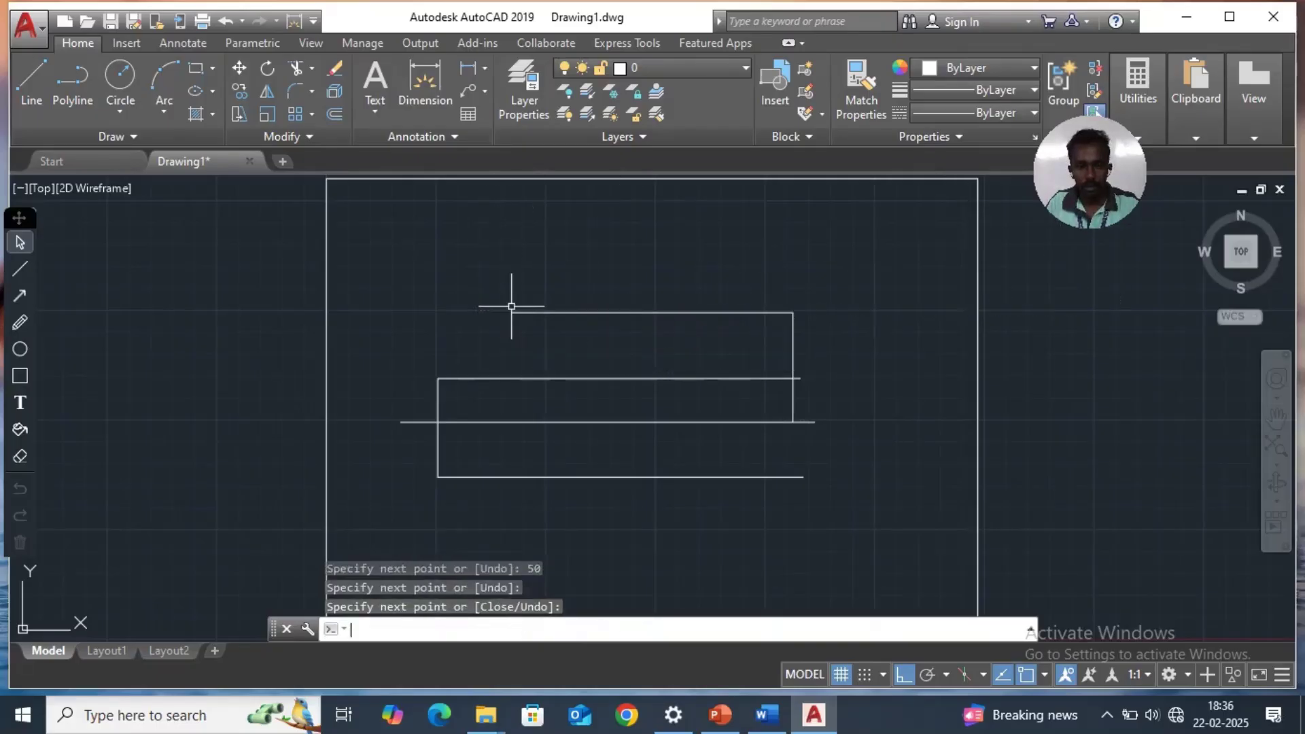
From the same point on the reference line, draw a line 60 downward and continue it horizontally to the left.
click(33, 87)
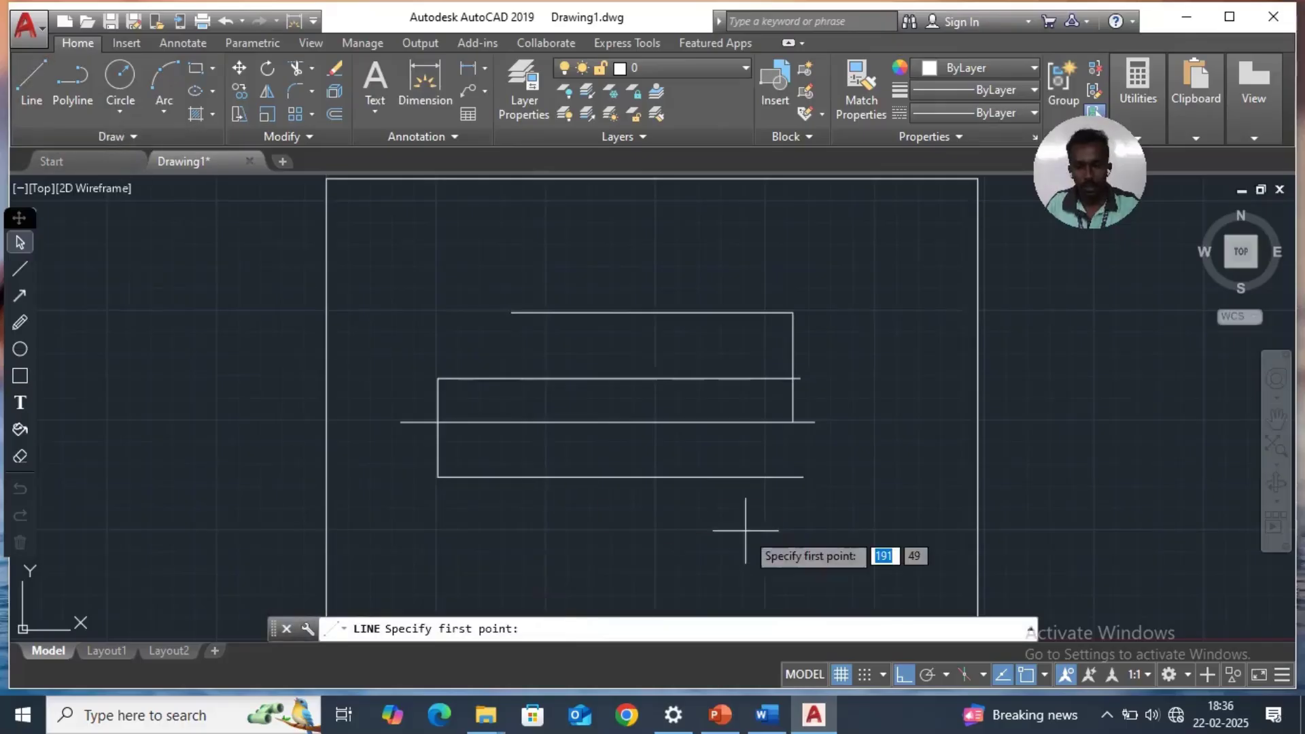
click(792, 423)
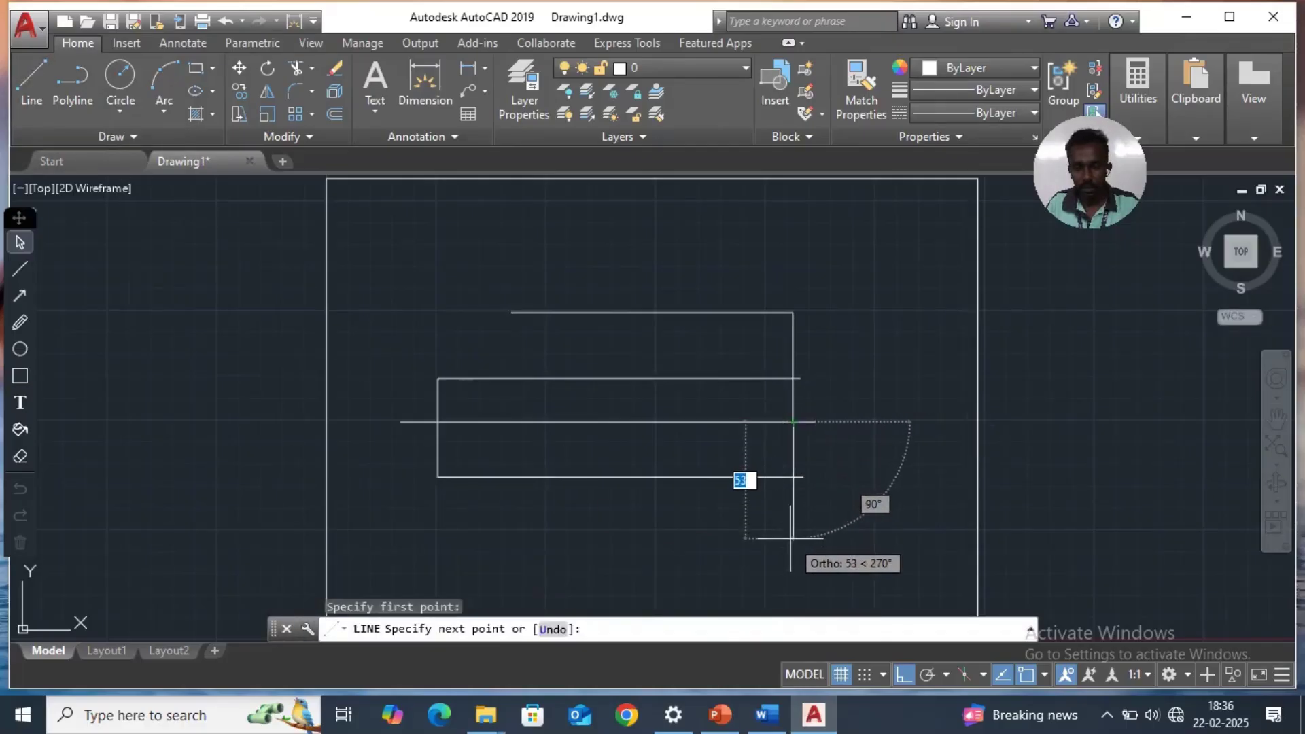
text(60)
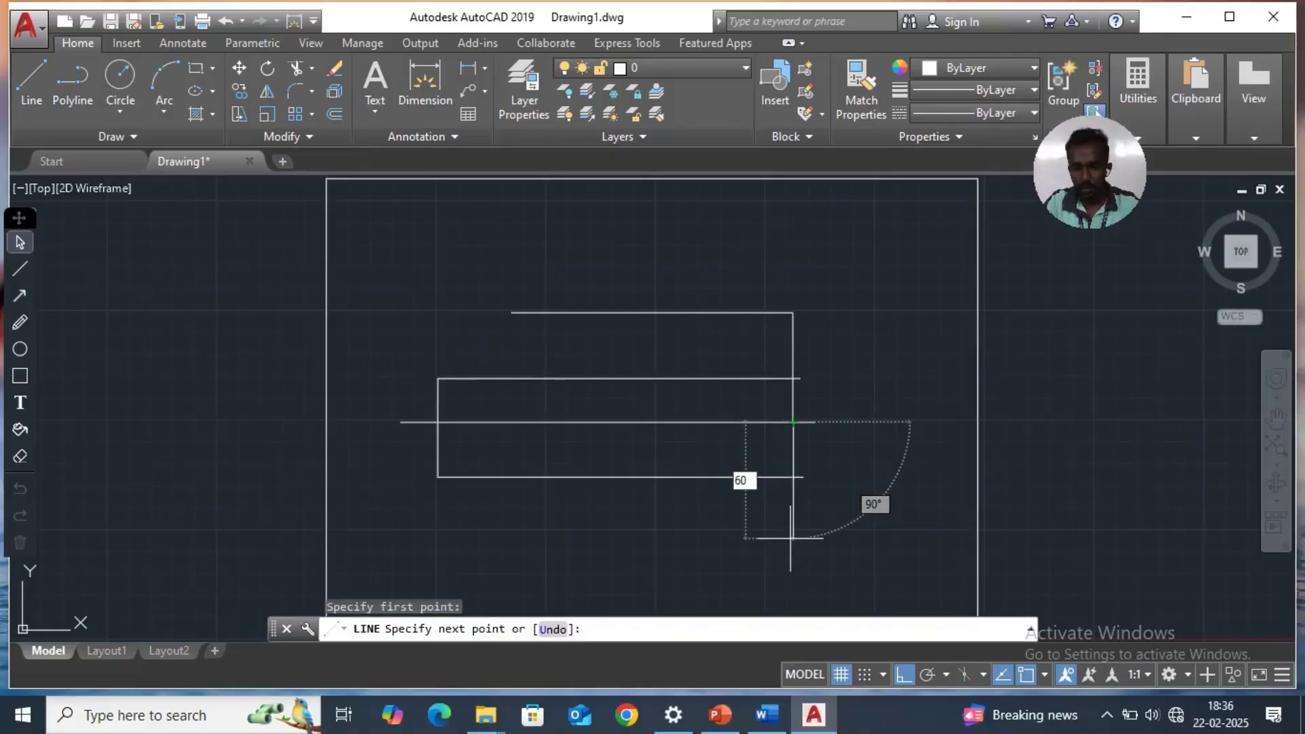
key(Return)
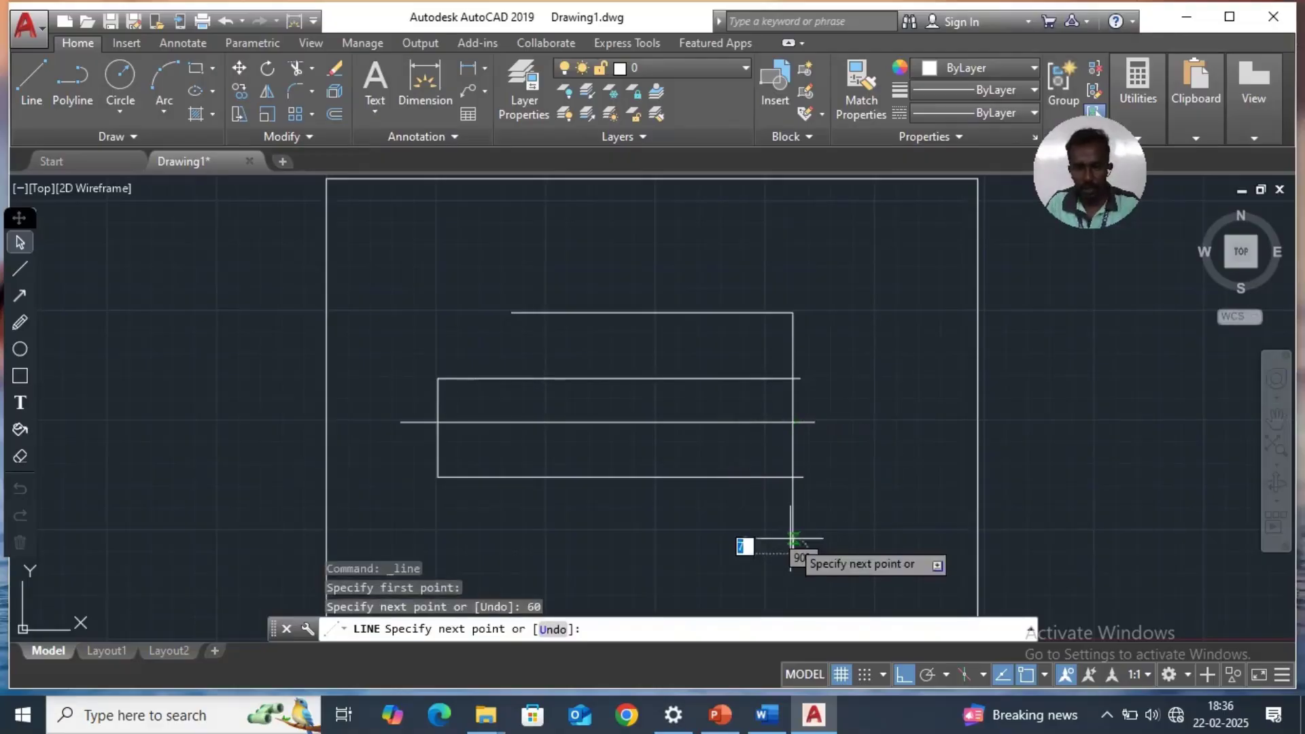
click(494, 529)
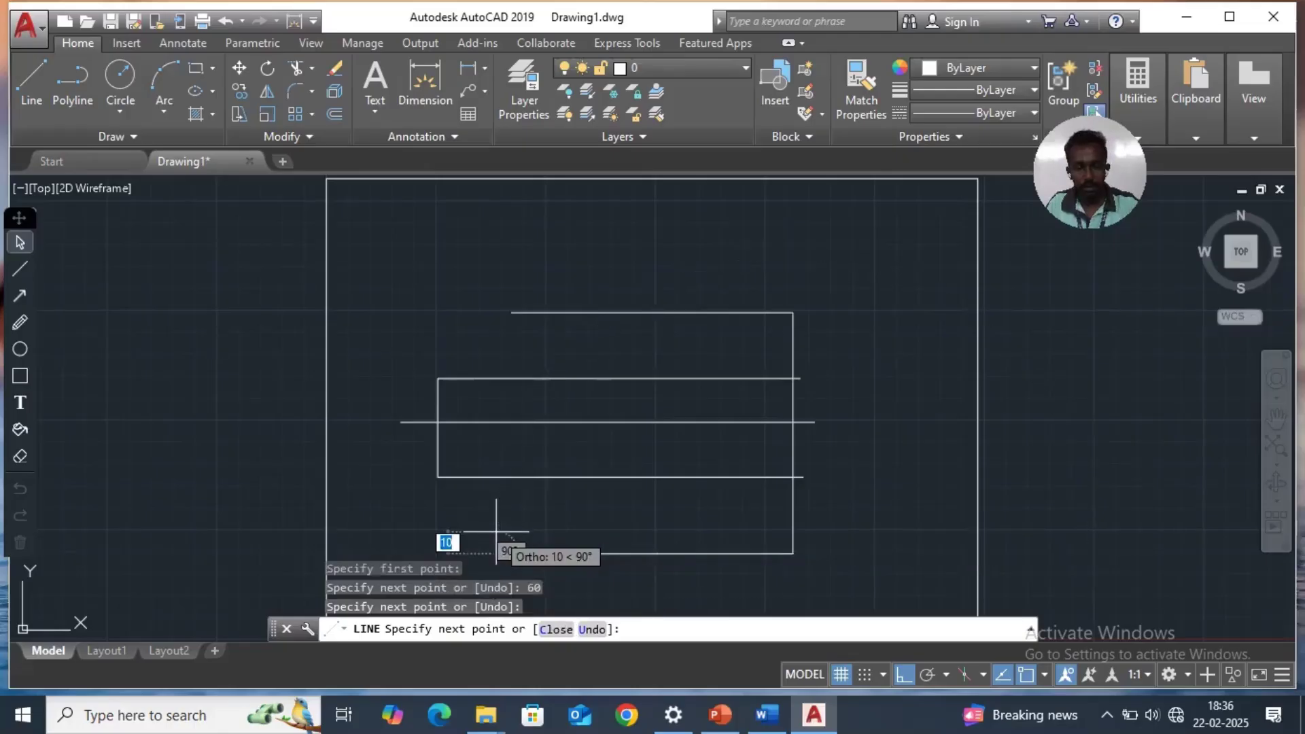
key(Escape)
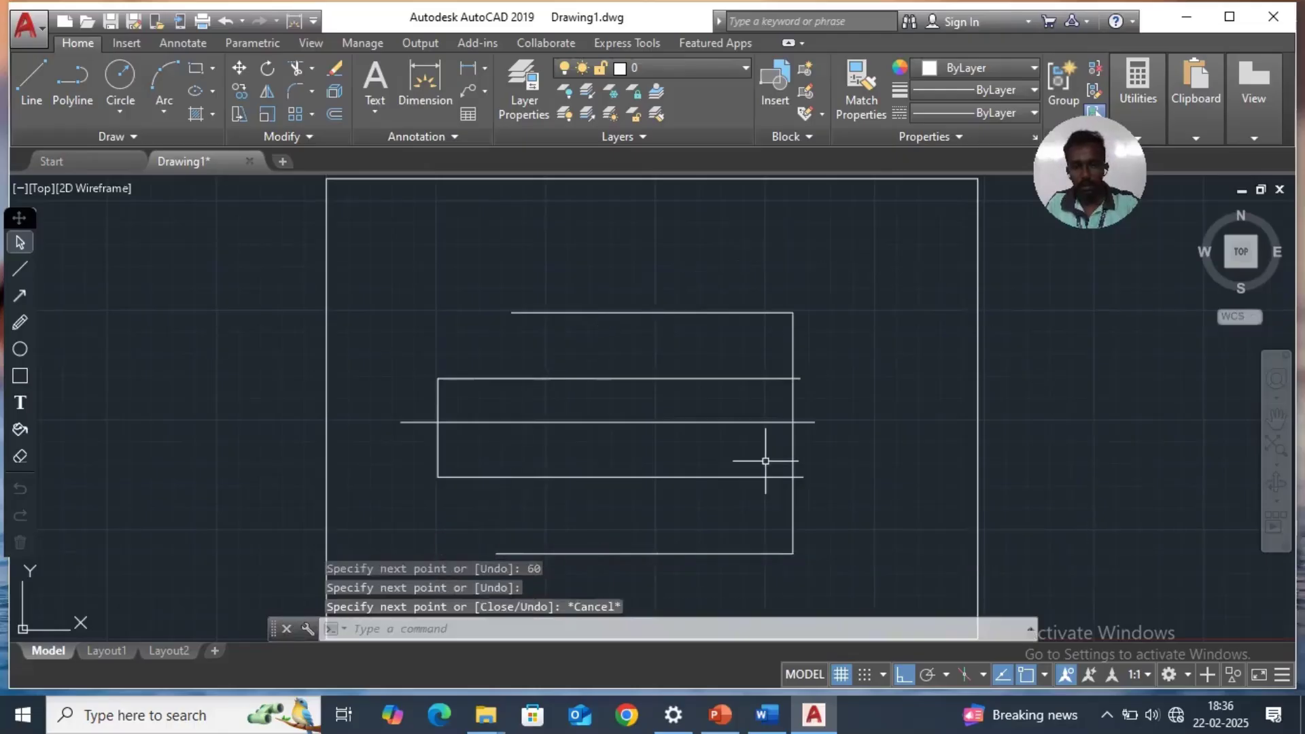
Delete the 50 and 60 long vertical lines near the reference line's right end.
click(794, 411)
key(Delete)
click(795, 462)
key(Delete)
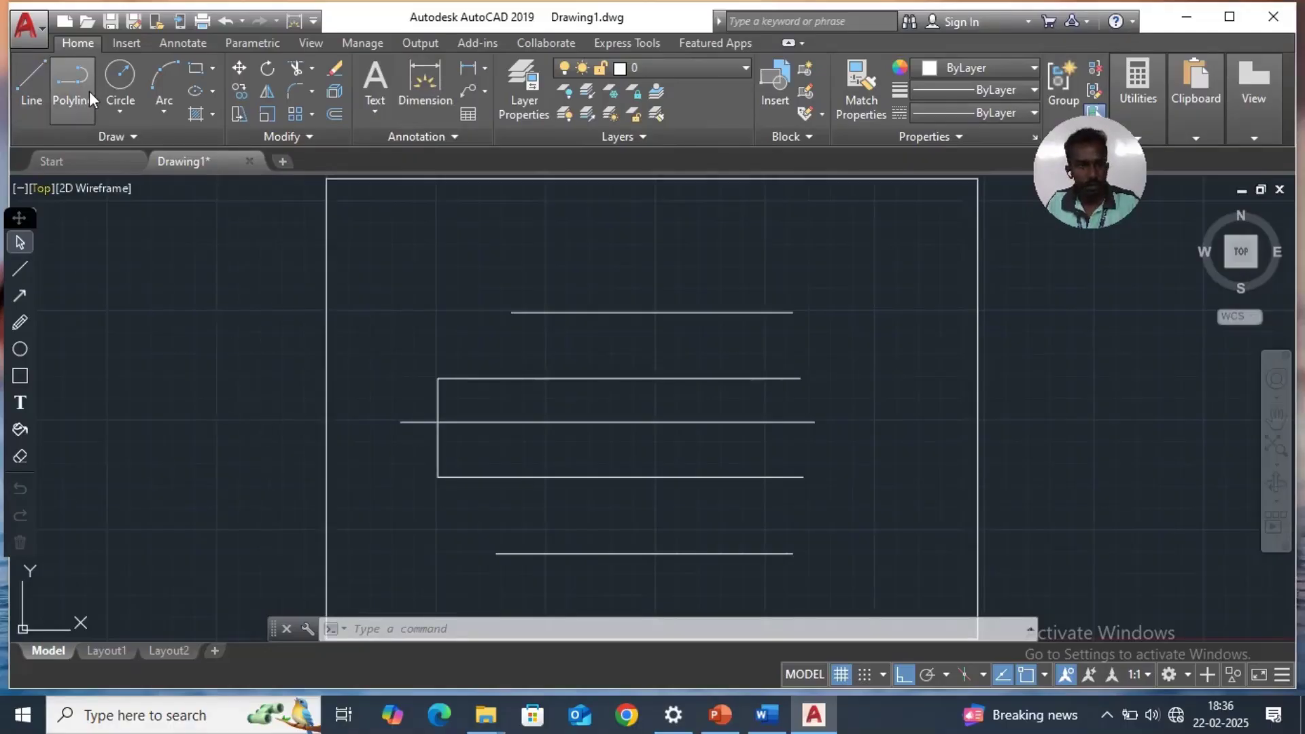
Draw a circle of radius 75 centred on the left end of the horizontal line just above the reference line.
click(125, 77)
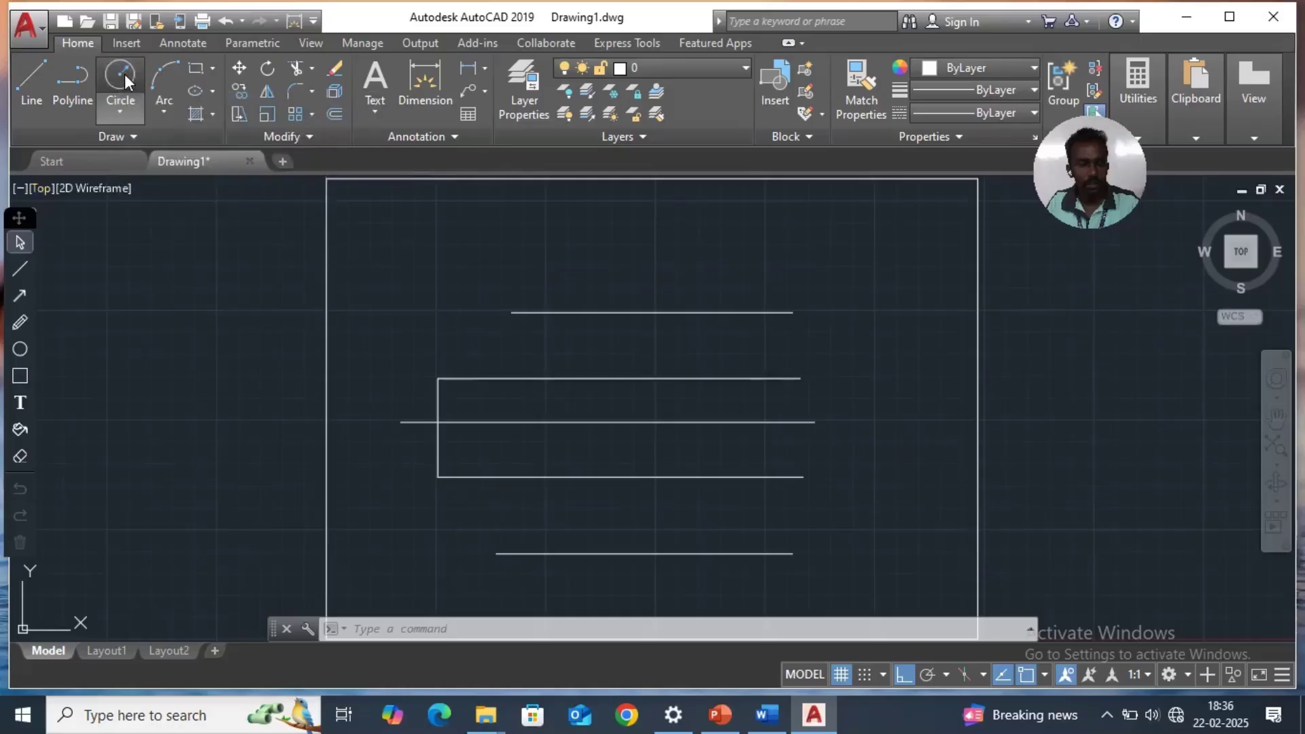
click(438, 378)
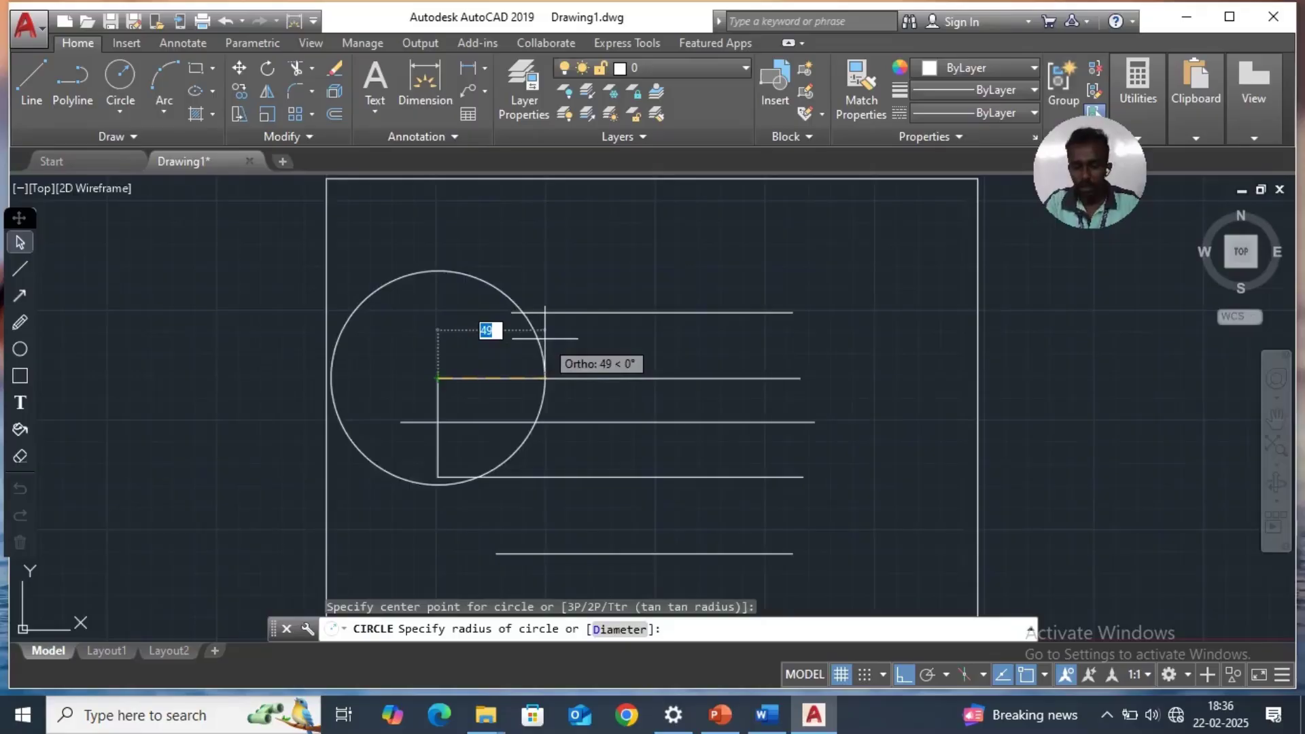
text(75)
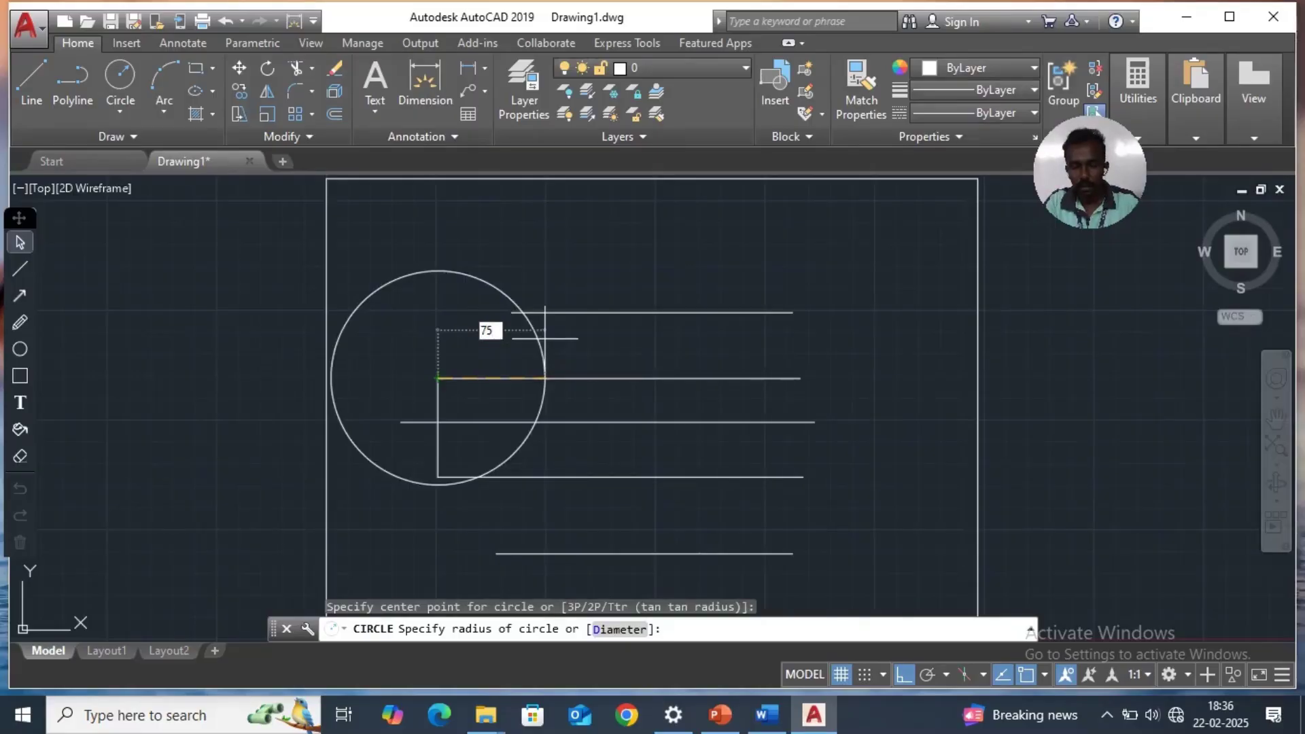
key(Return)
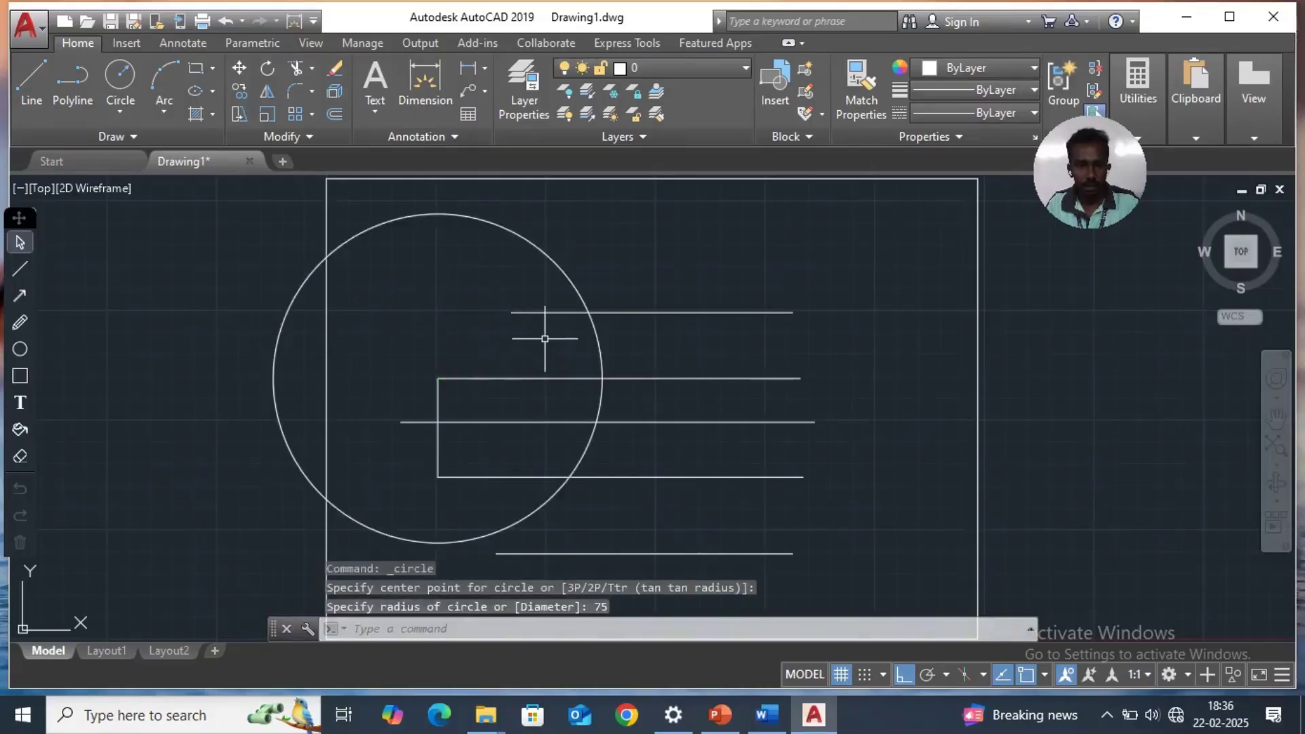
Draw a circle of radius 75 centred on the left end of the horizontal line just below the reference line.
click(117, 79)
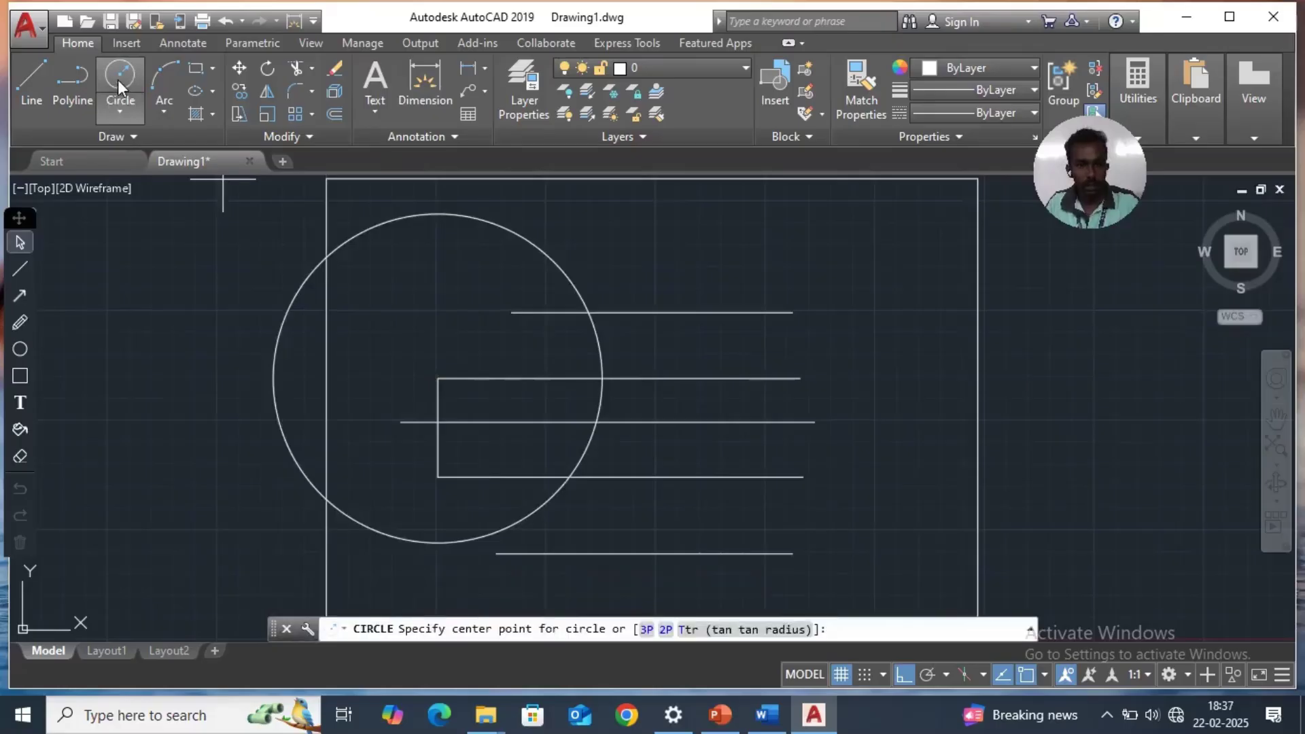
click(438, 477)
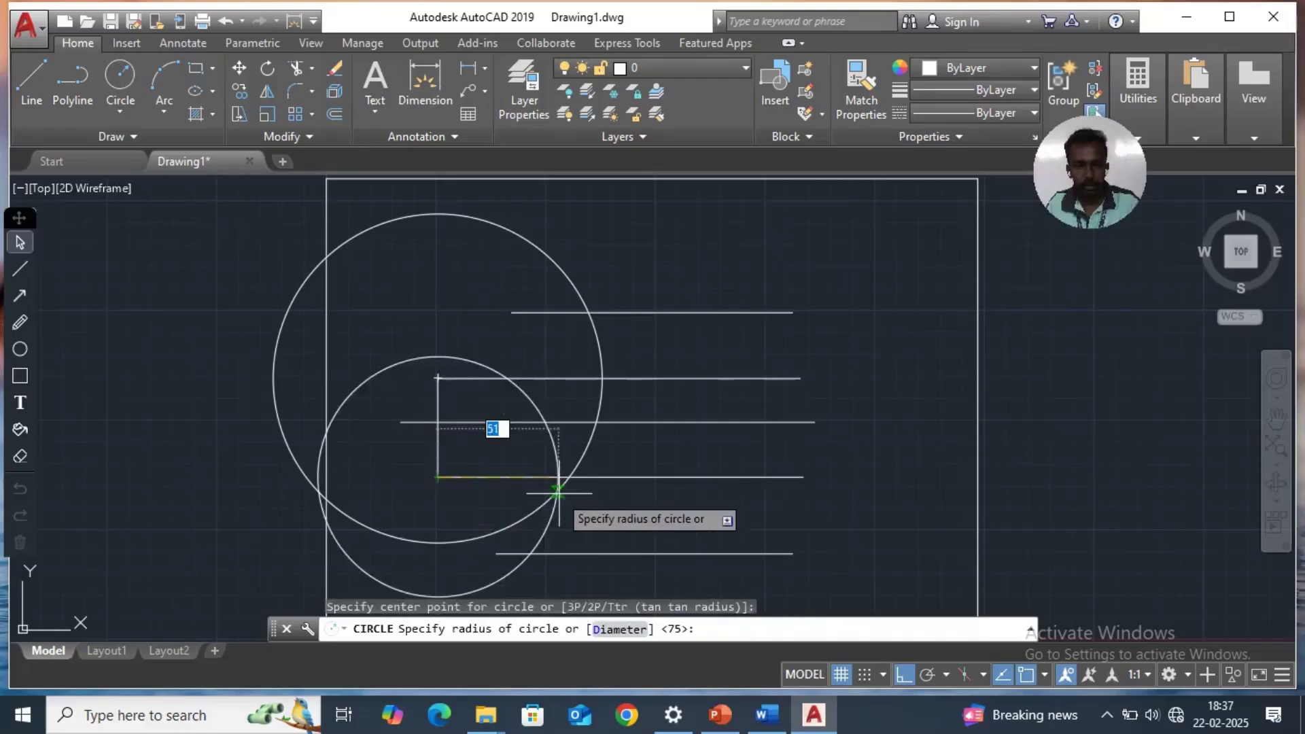
text(75)
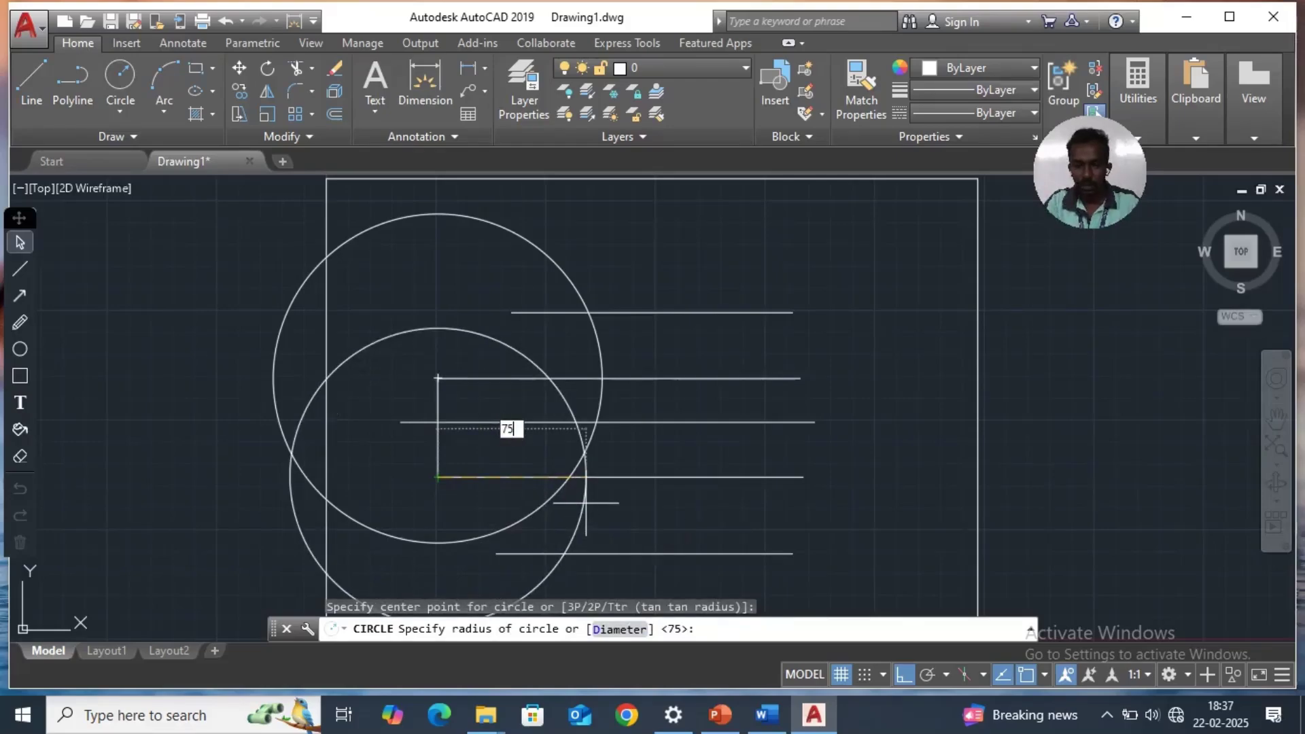
key(Return)
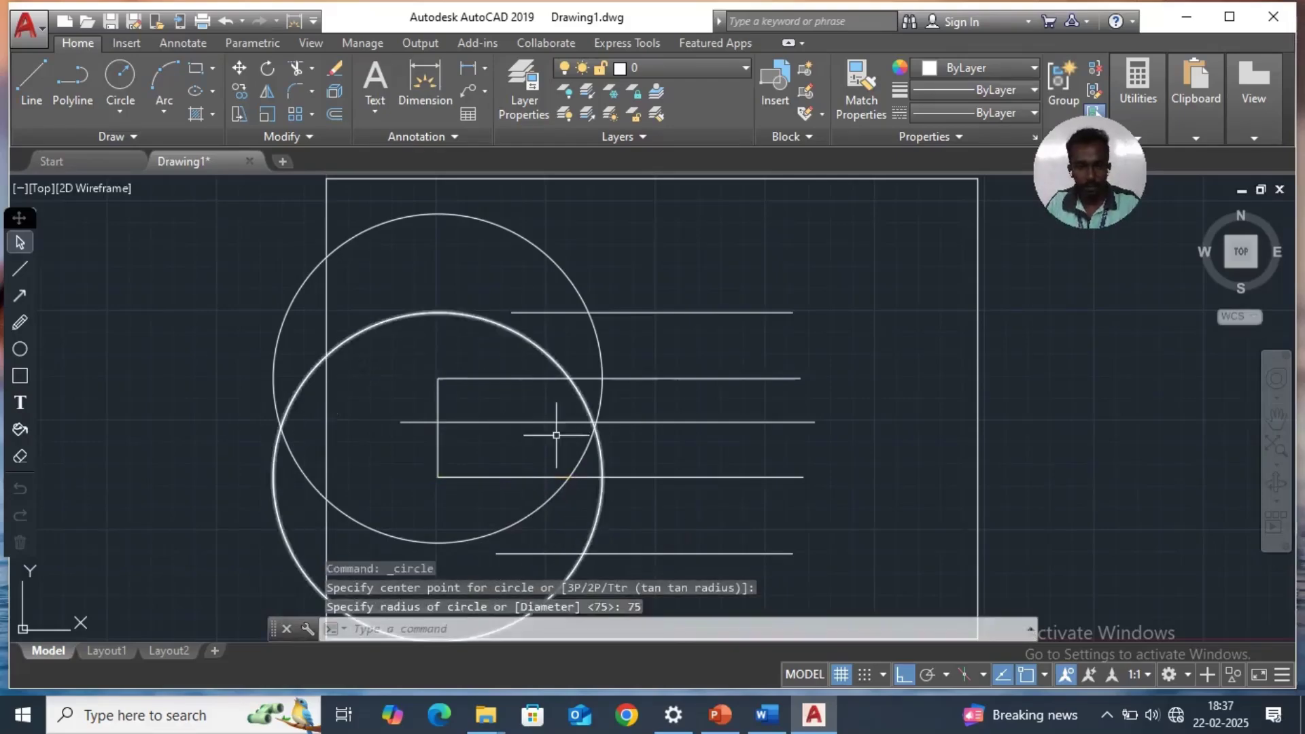
Draw an inclined line from the upper circle's centre to where that circle crosses the topmost horizontal line.
click(34, 74)
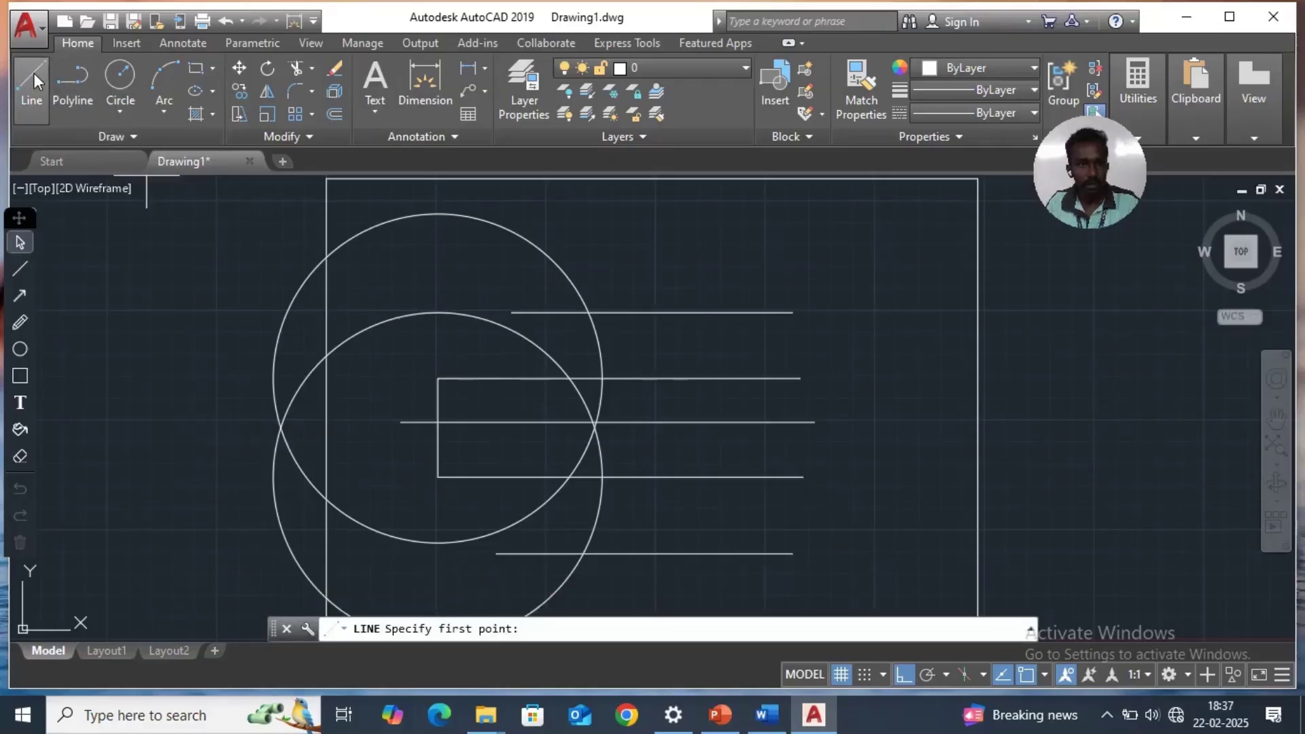
click(438, 378)
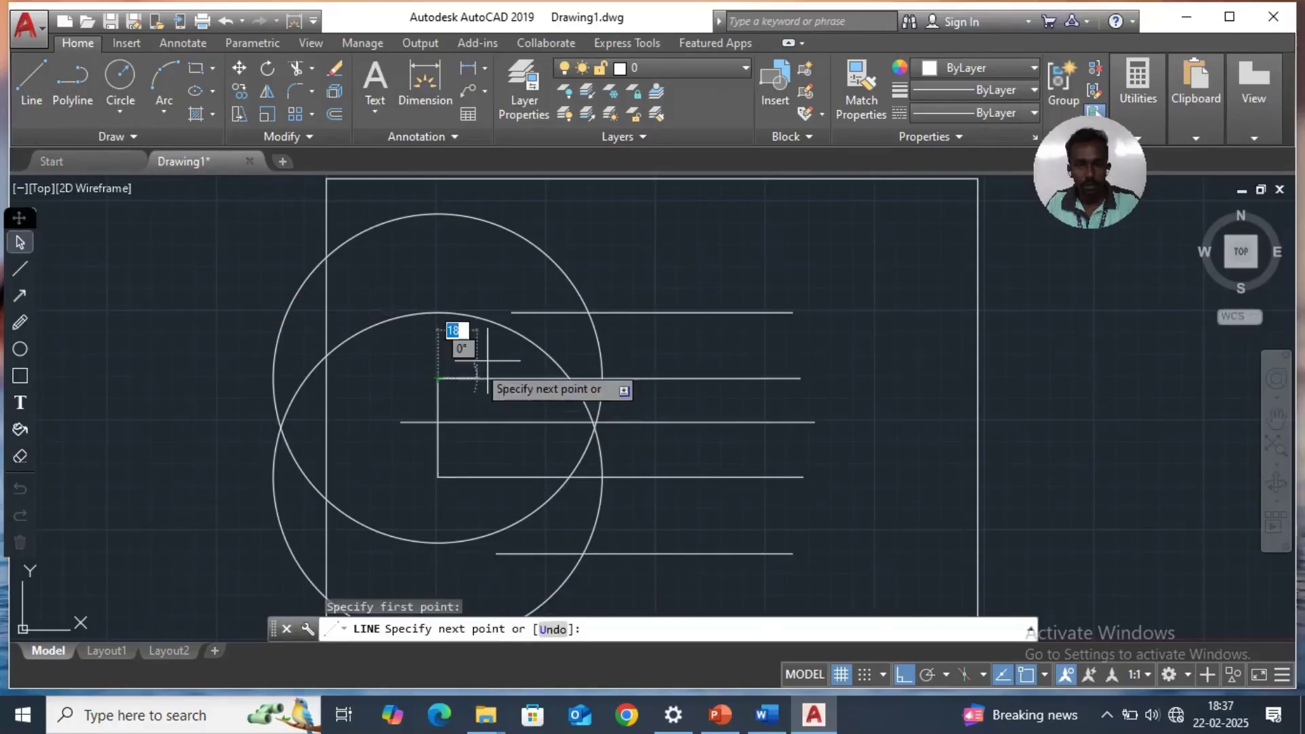
click(588, 313)
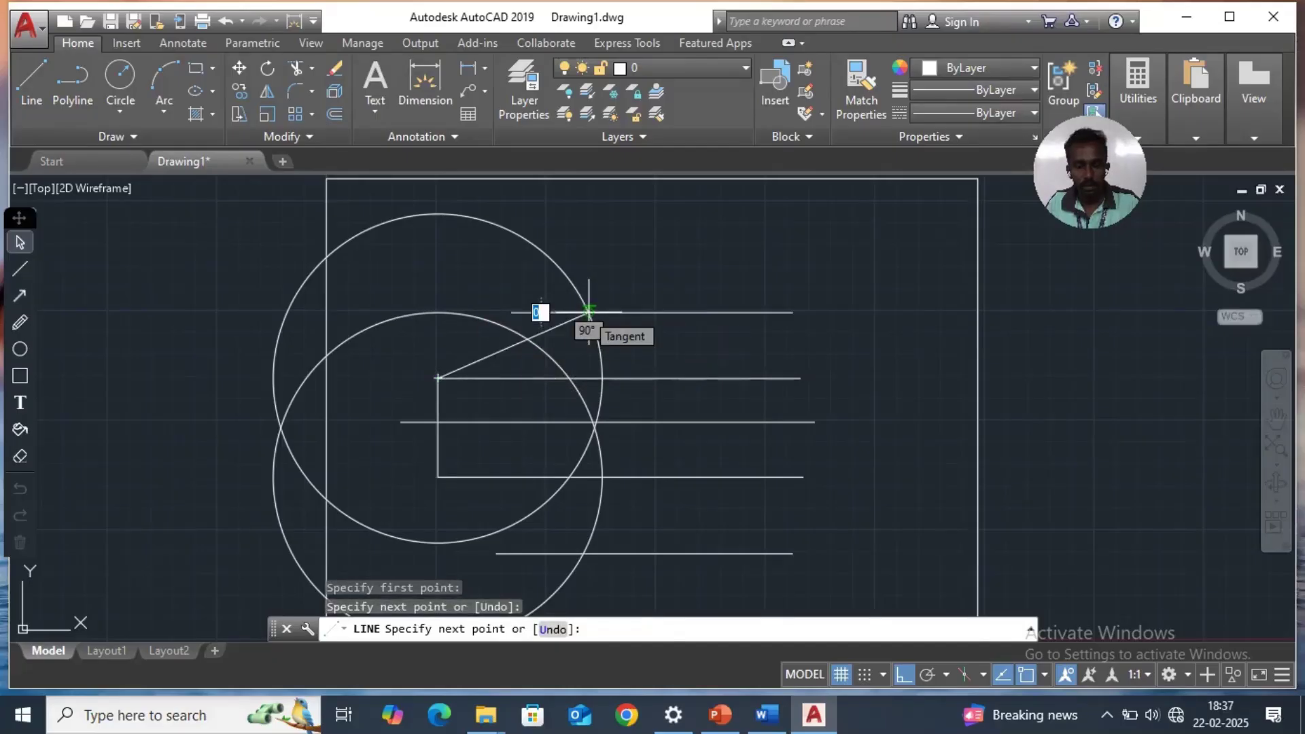
key(Return)
Draw an inclined line from the lower circle's centre to where that circle crosses the lowest horizontal line.
key(Return)
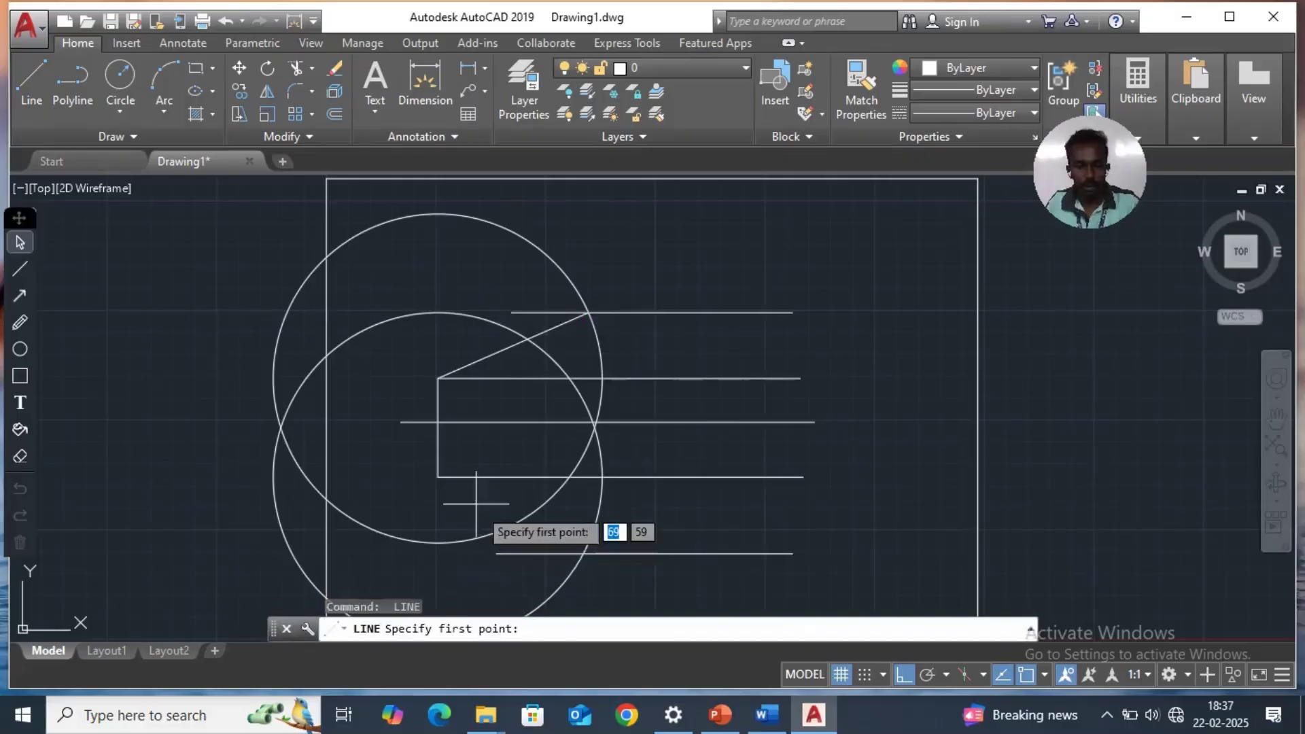
click(438, 476)
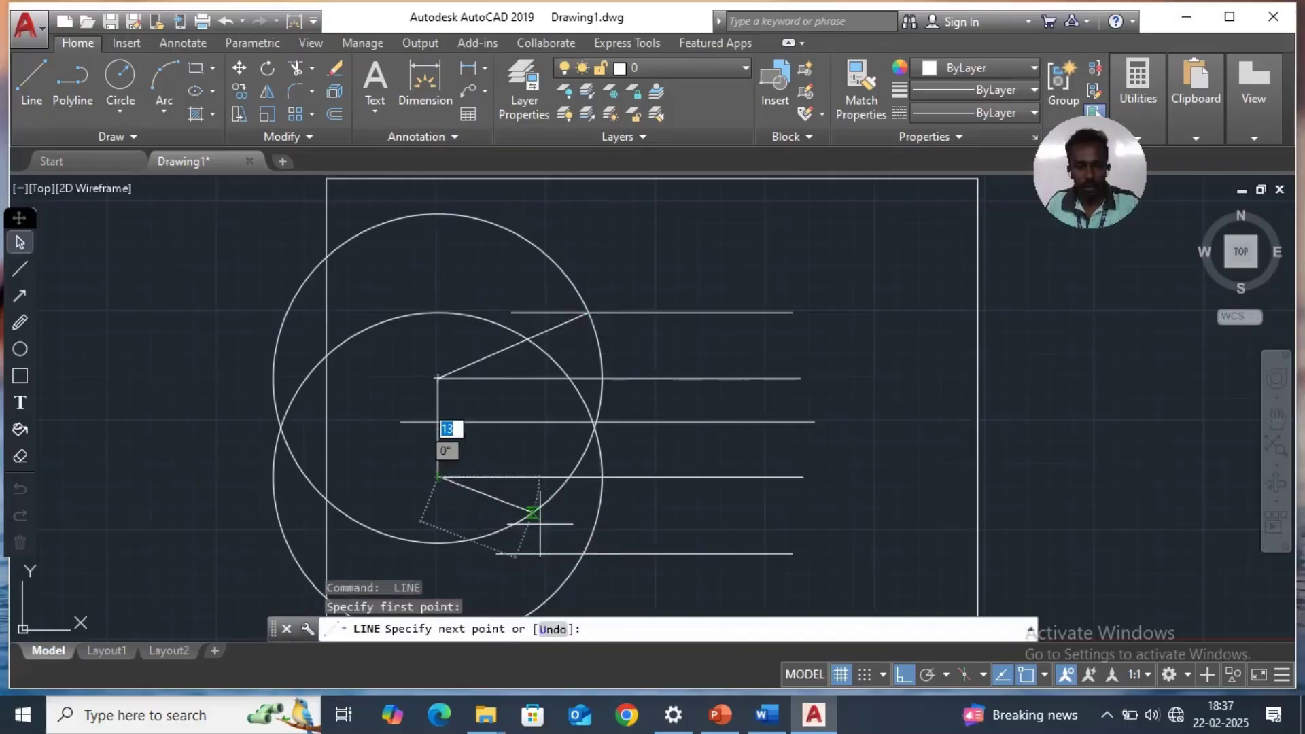
click(583, 554)
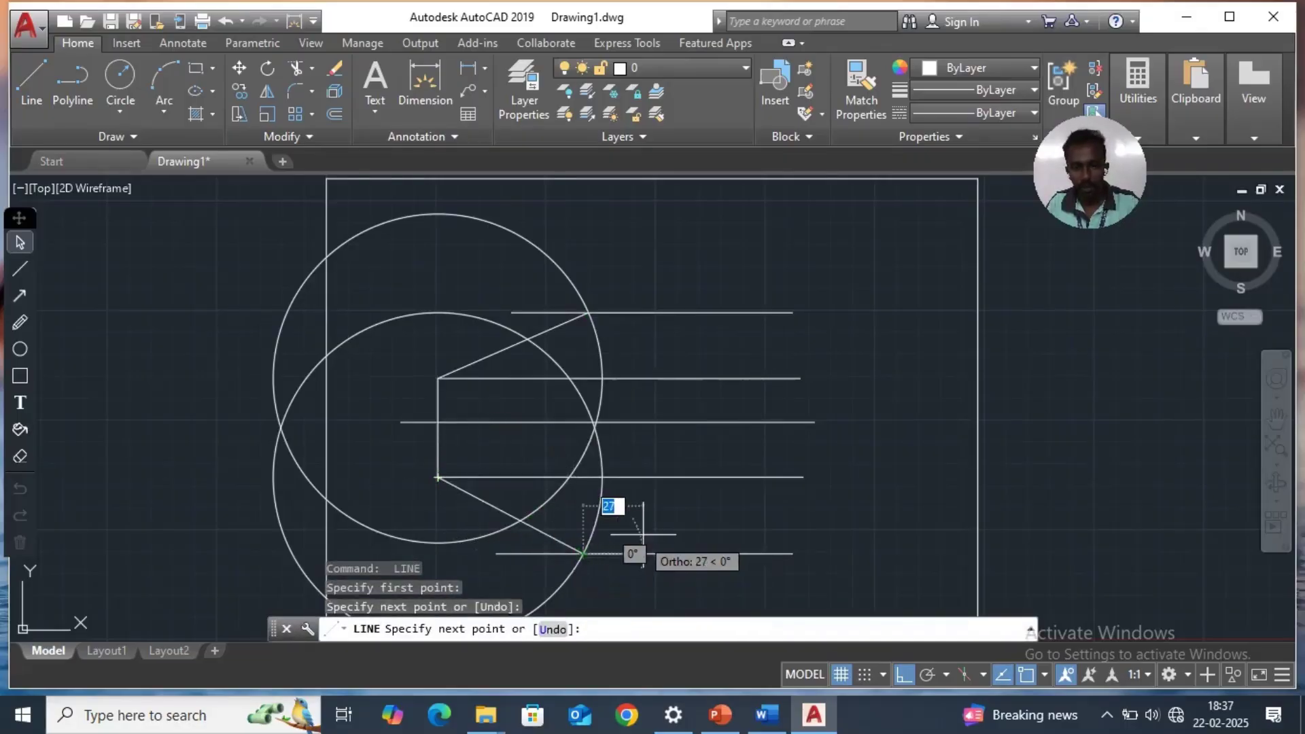
key(Escape)
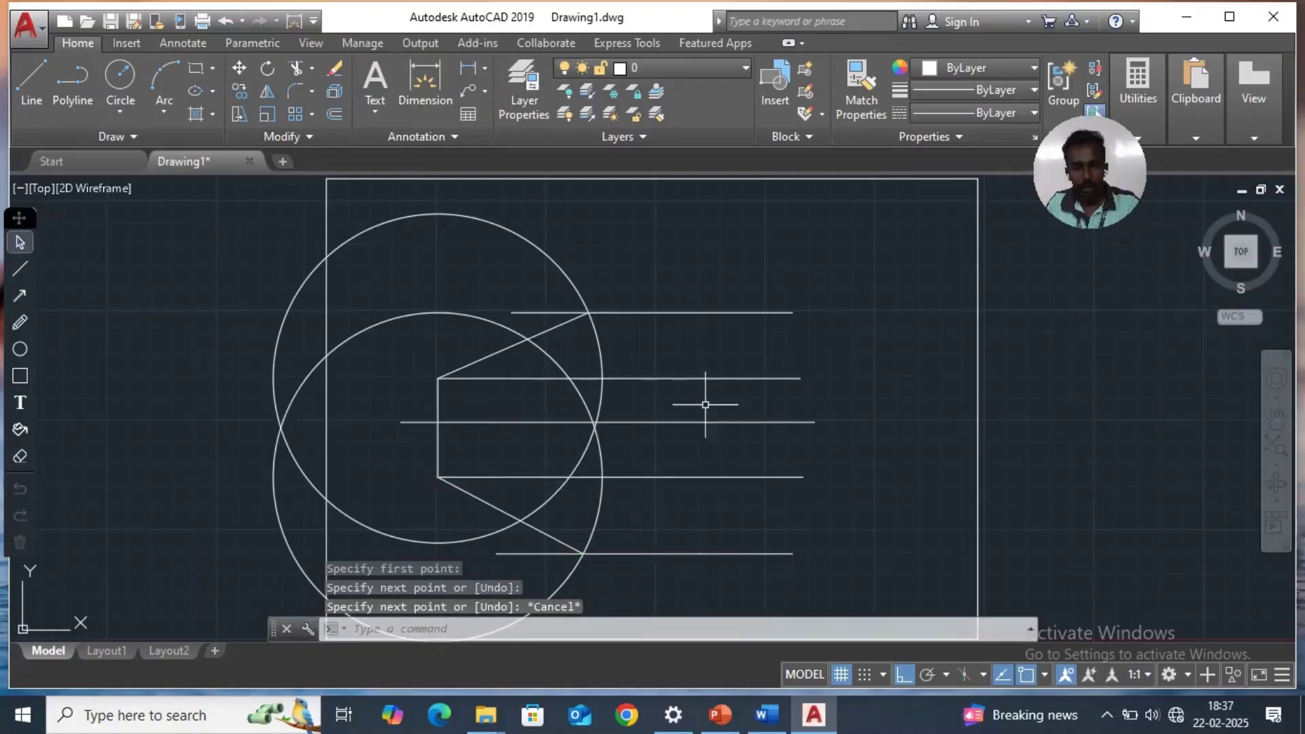
Delete both circles and draw a vertical line from the upper inclined line's end down to the horizontal line just below the reference line.
click(484, 320)
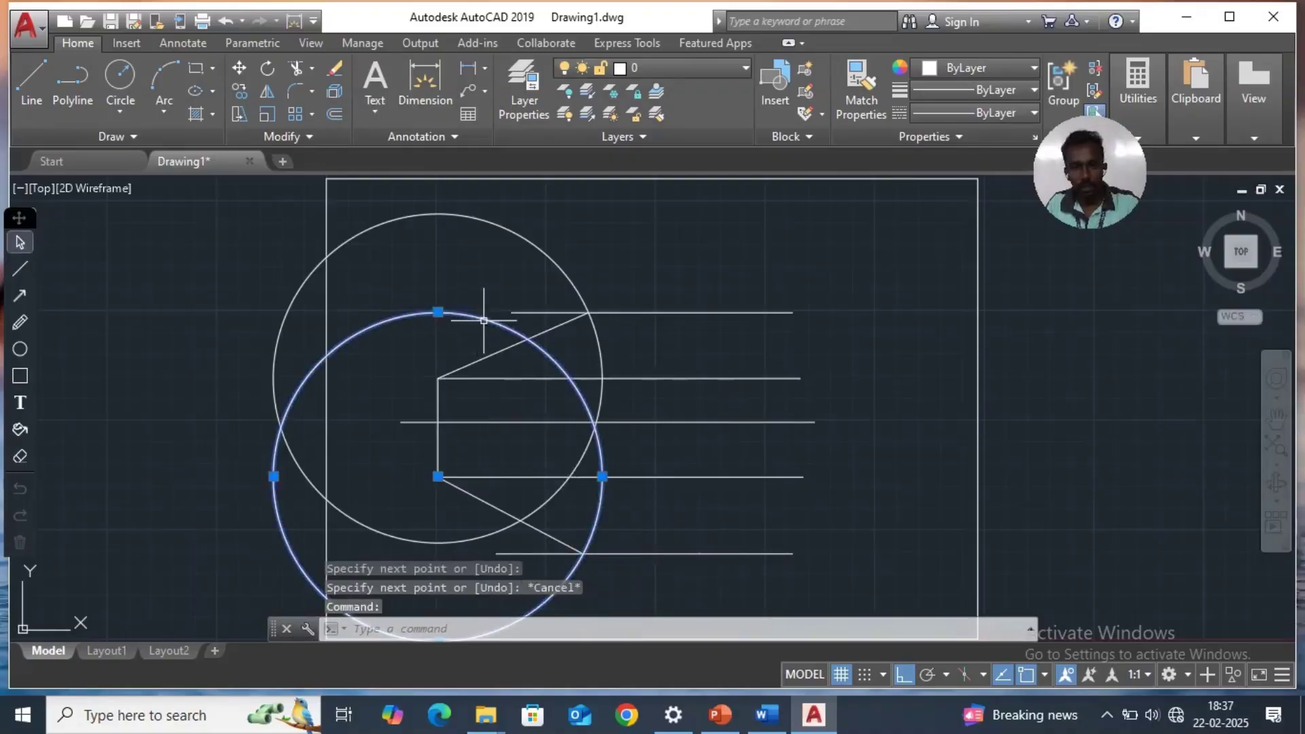
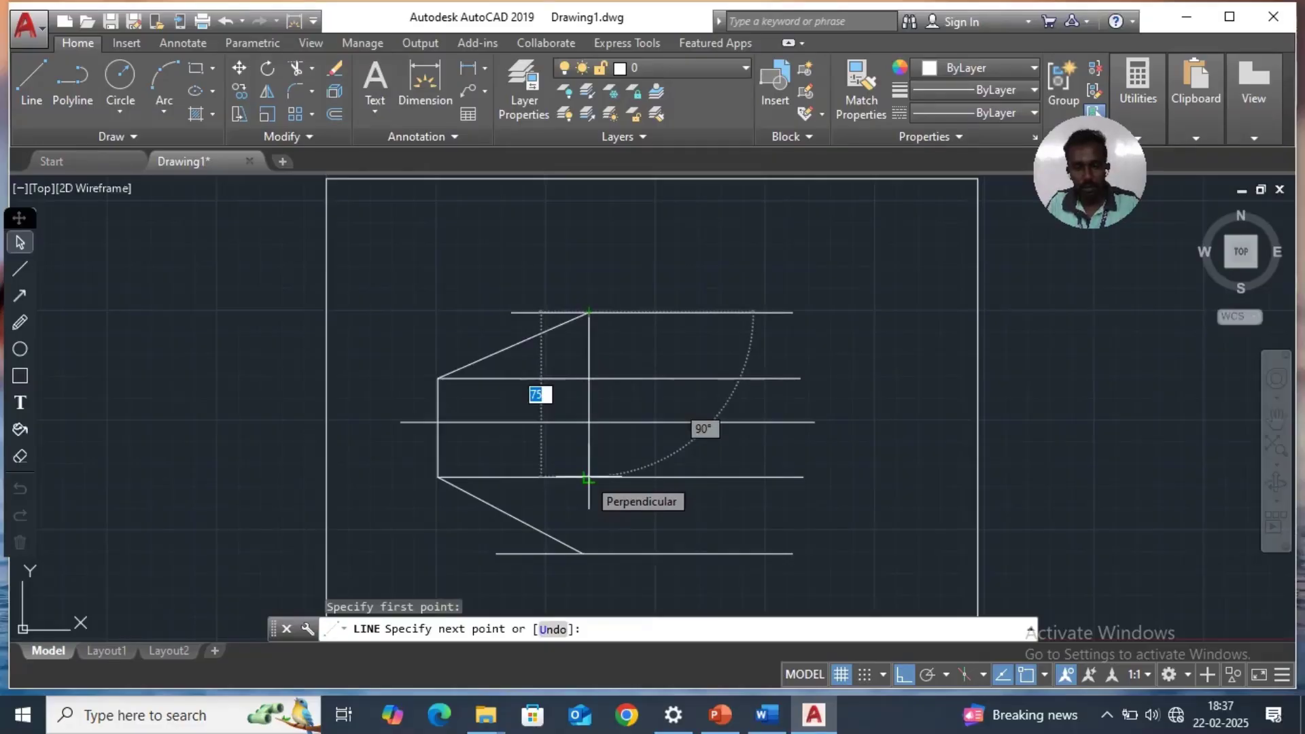
click(589, 478)
key(Return)
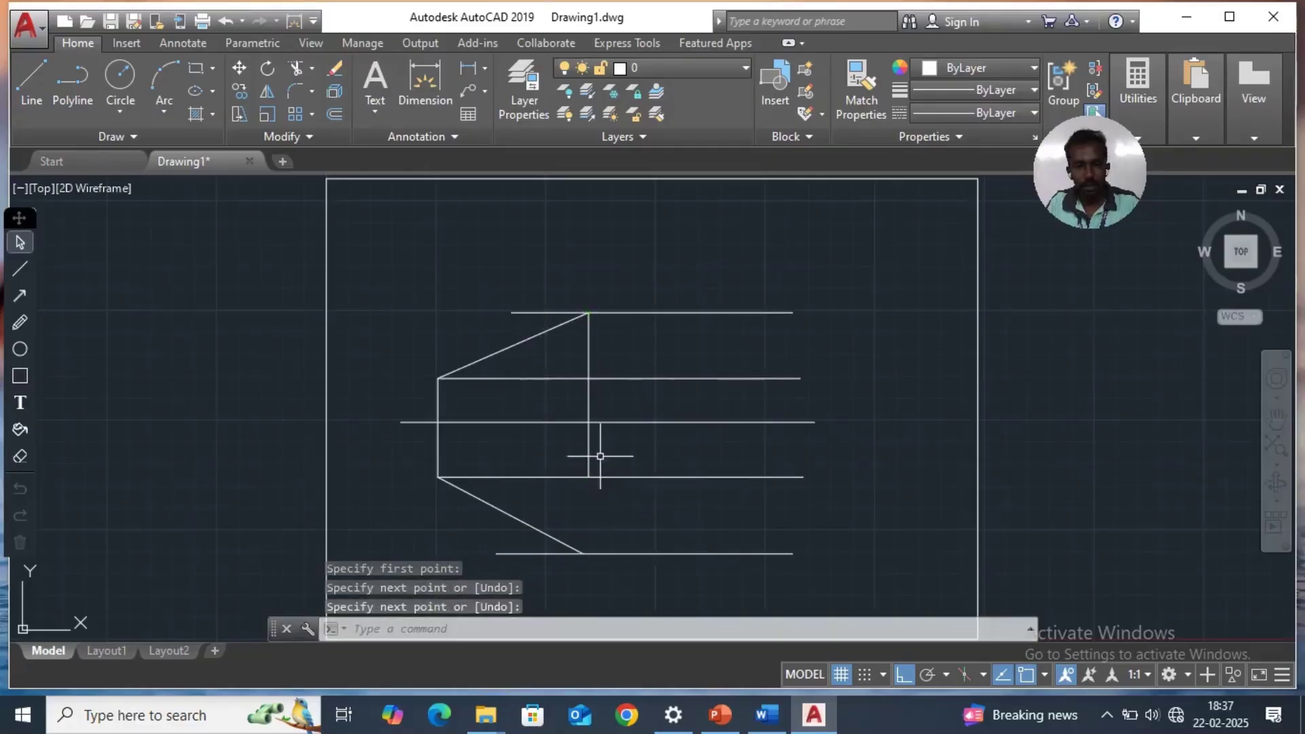
Draw a vertical line from the lower inclined line's end up to the horizontal line just above the reference line.
click(34, 79)
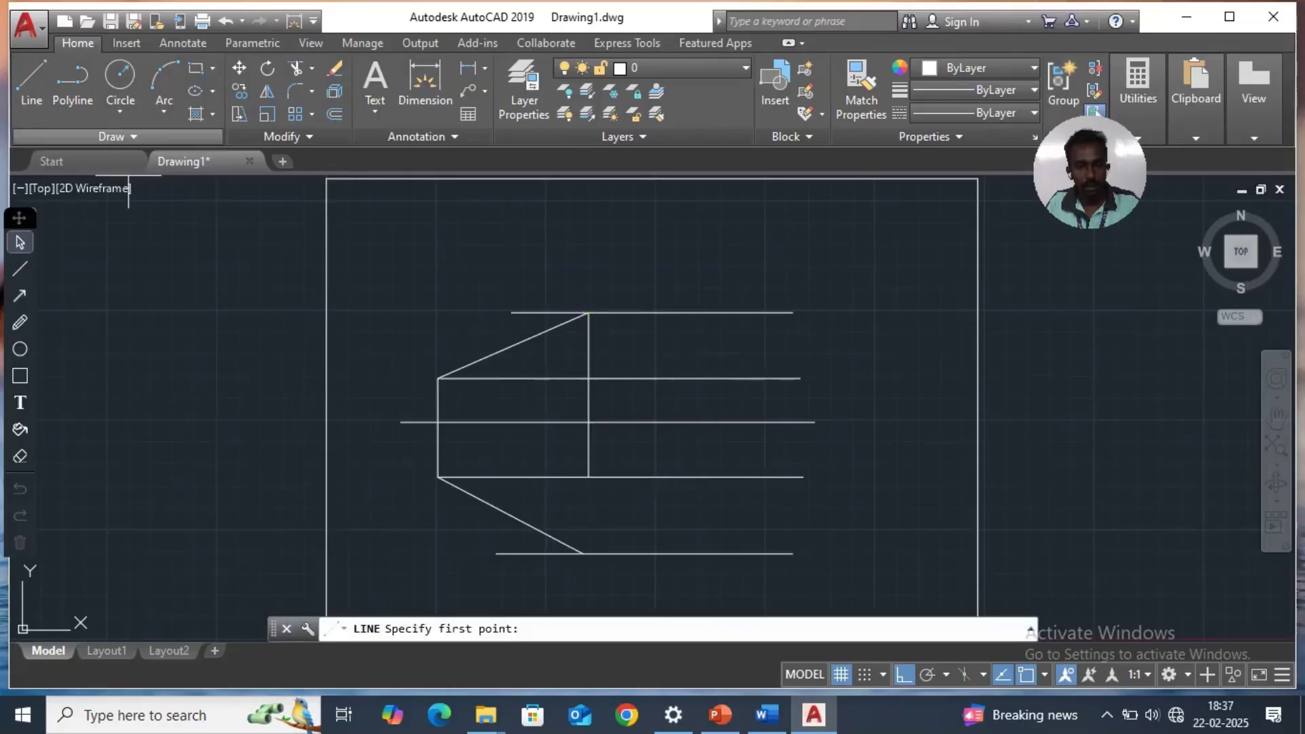
click(583, 553)
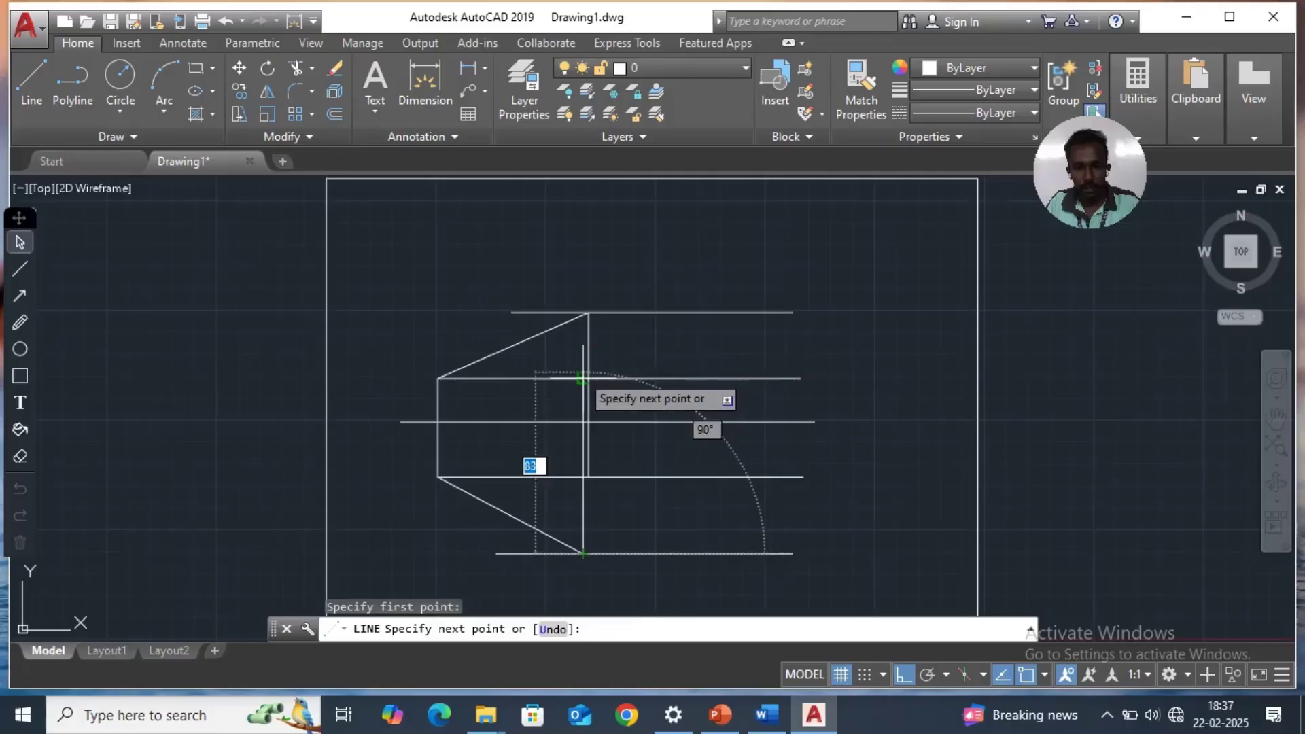
click(582, 377)
key(Escape)
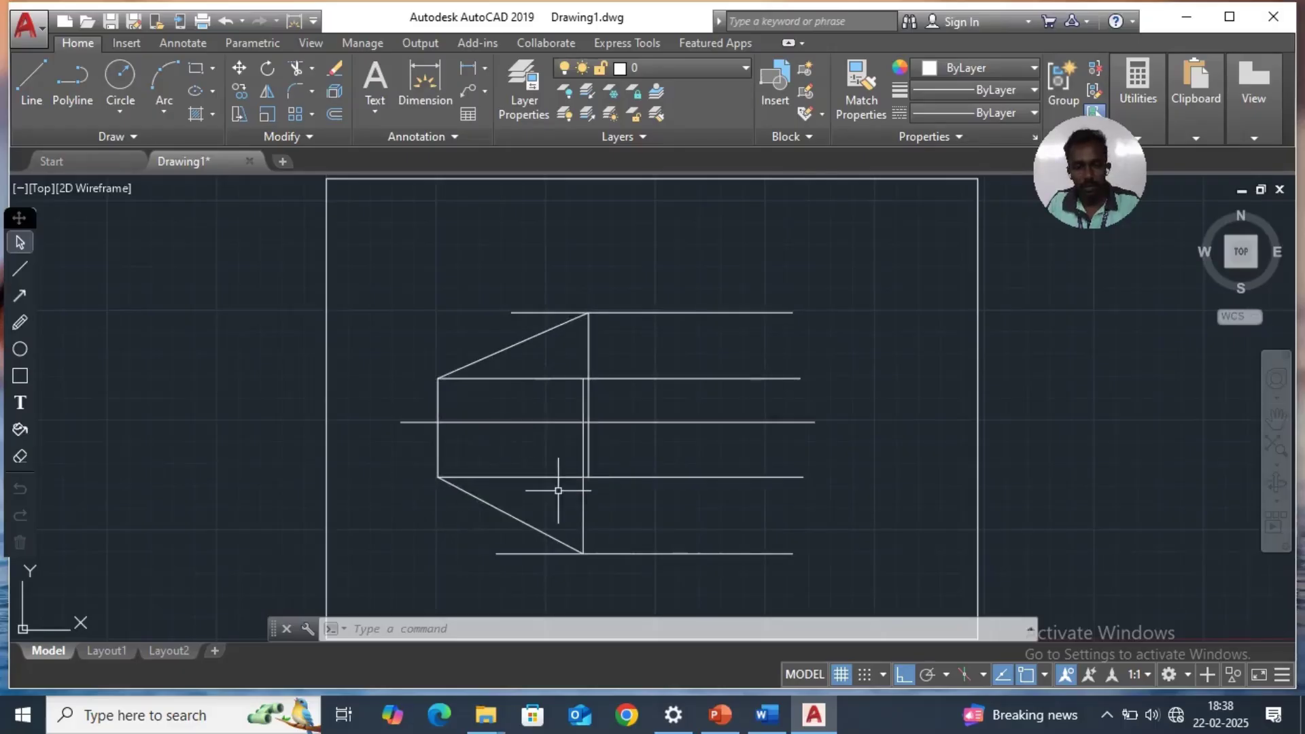
scroll(550, 501, up, 2)
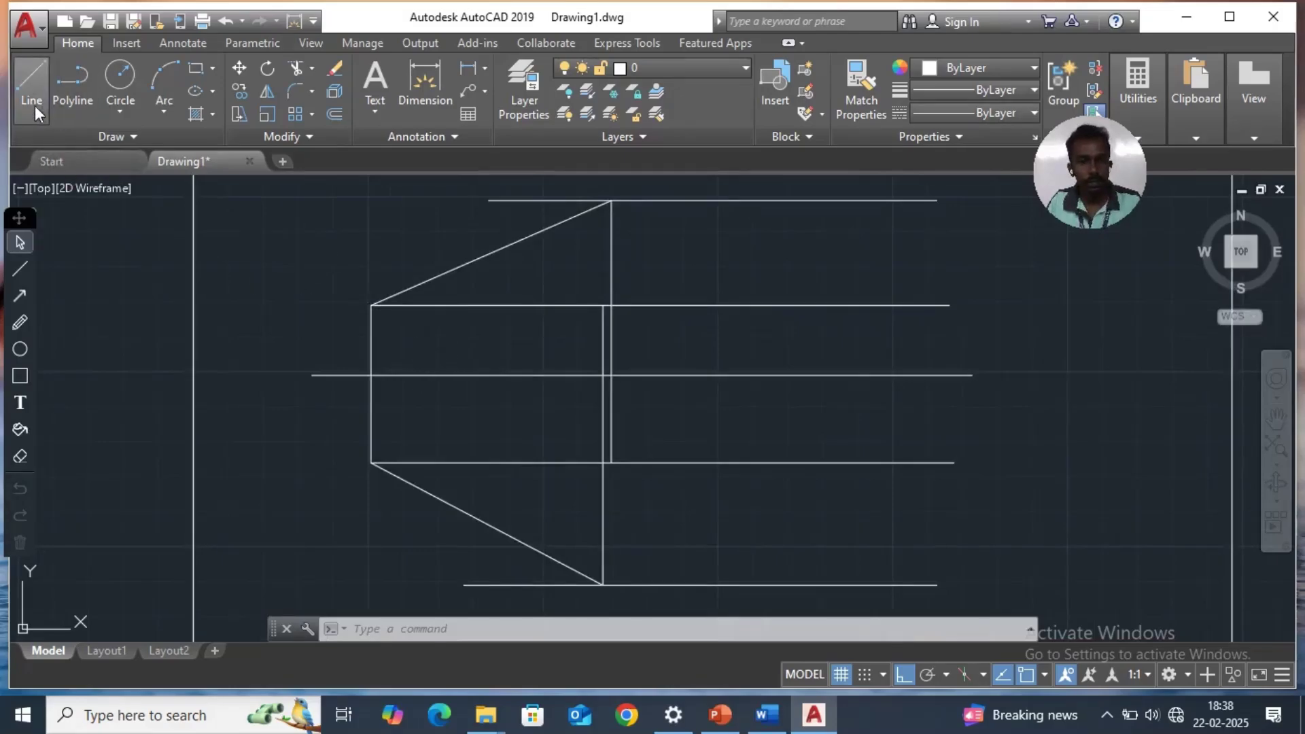
Draw a circle centred on the upper inclined line's start, reaching the nearer vertical line along the horizontal line, radius about 66.
click(123, 83)
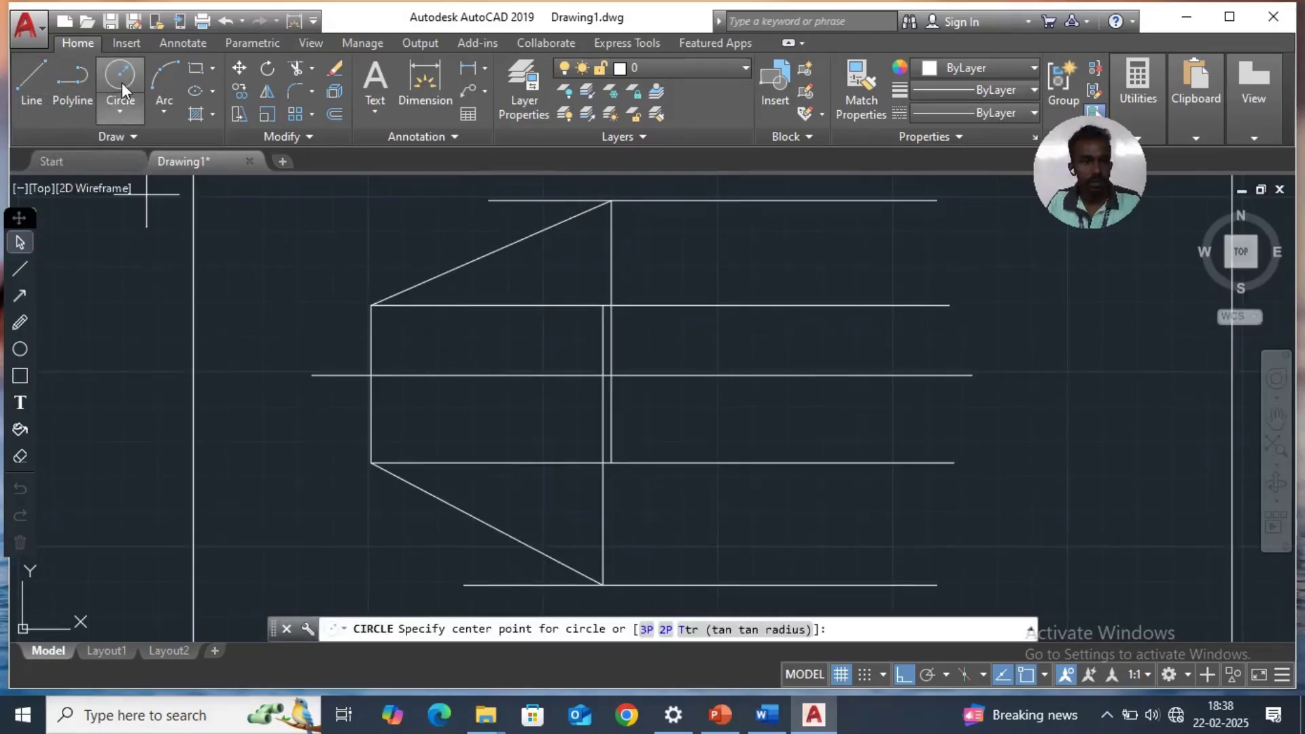
click(370, 305)
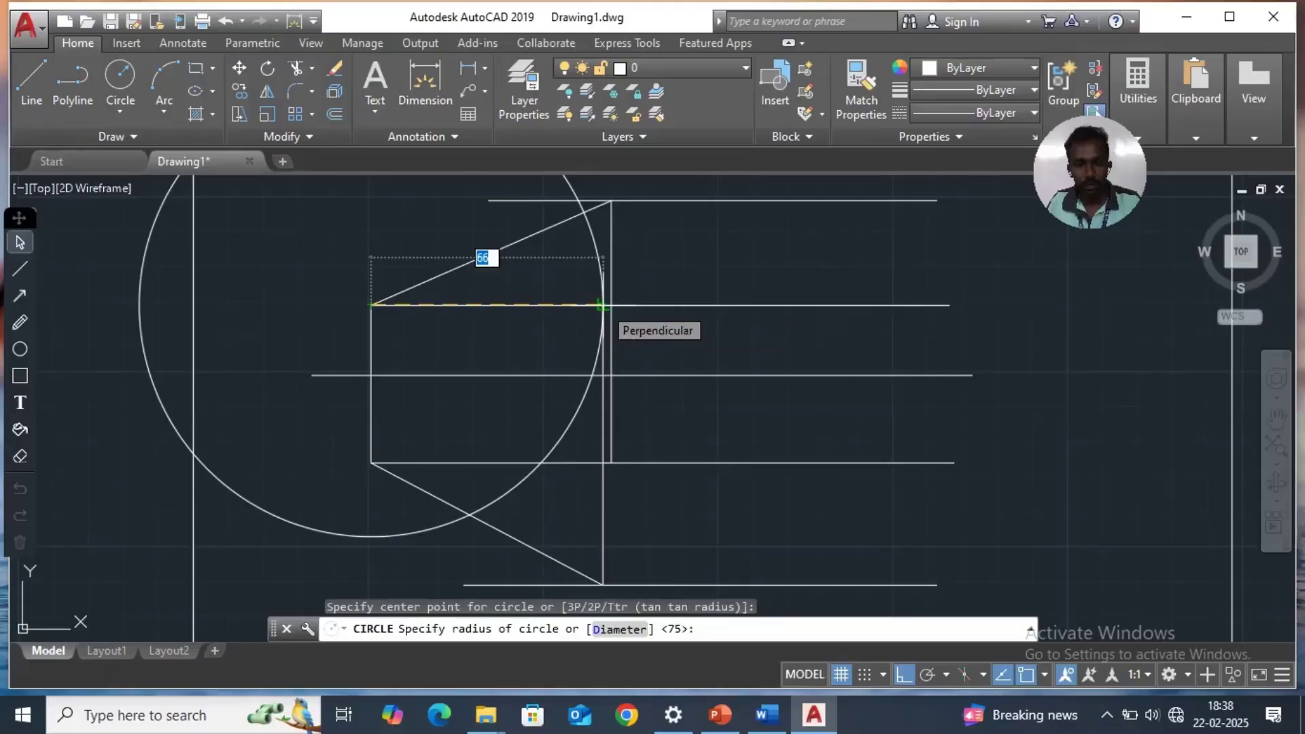
click(602, 306)
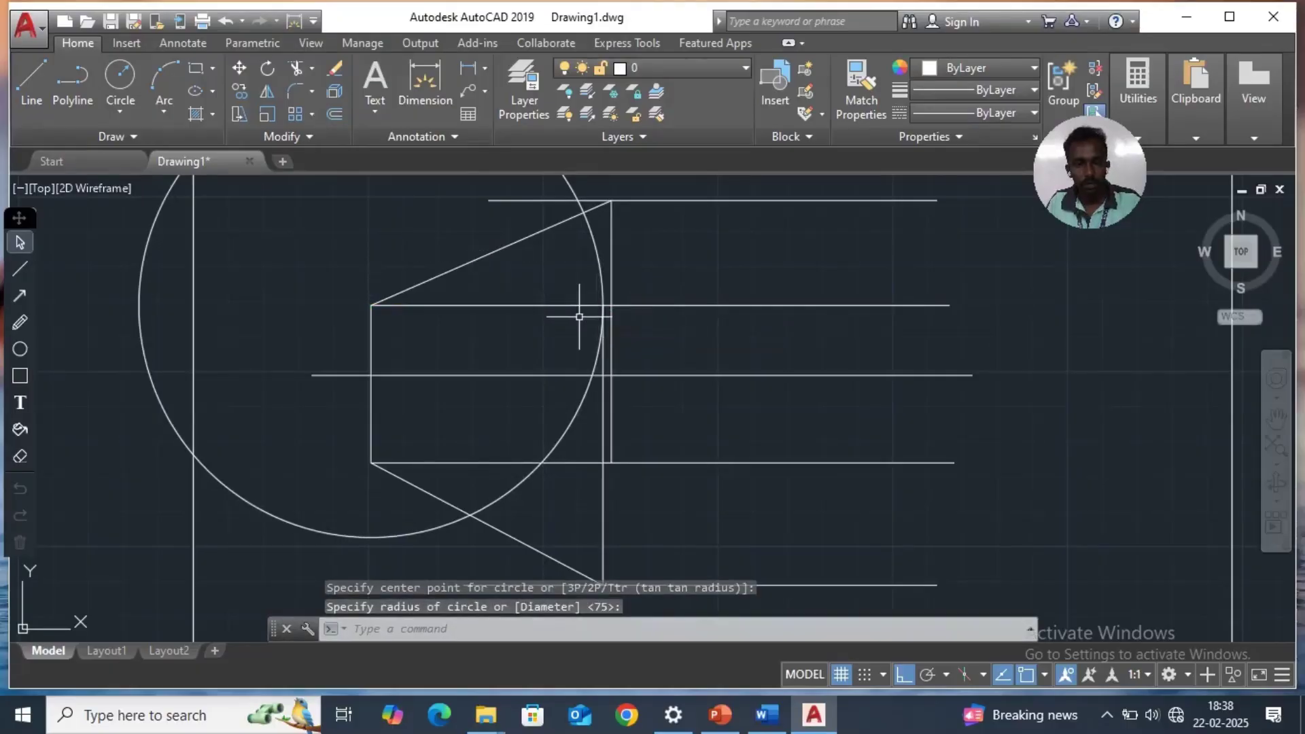
key(Return)
Draw a circle centred on the lower inclined line's start, reaching the farther vertical line's lower end, radius about 70.
click(120, 75)
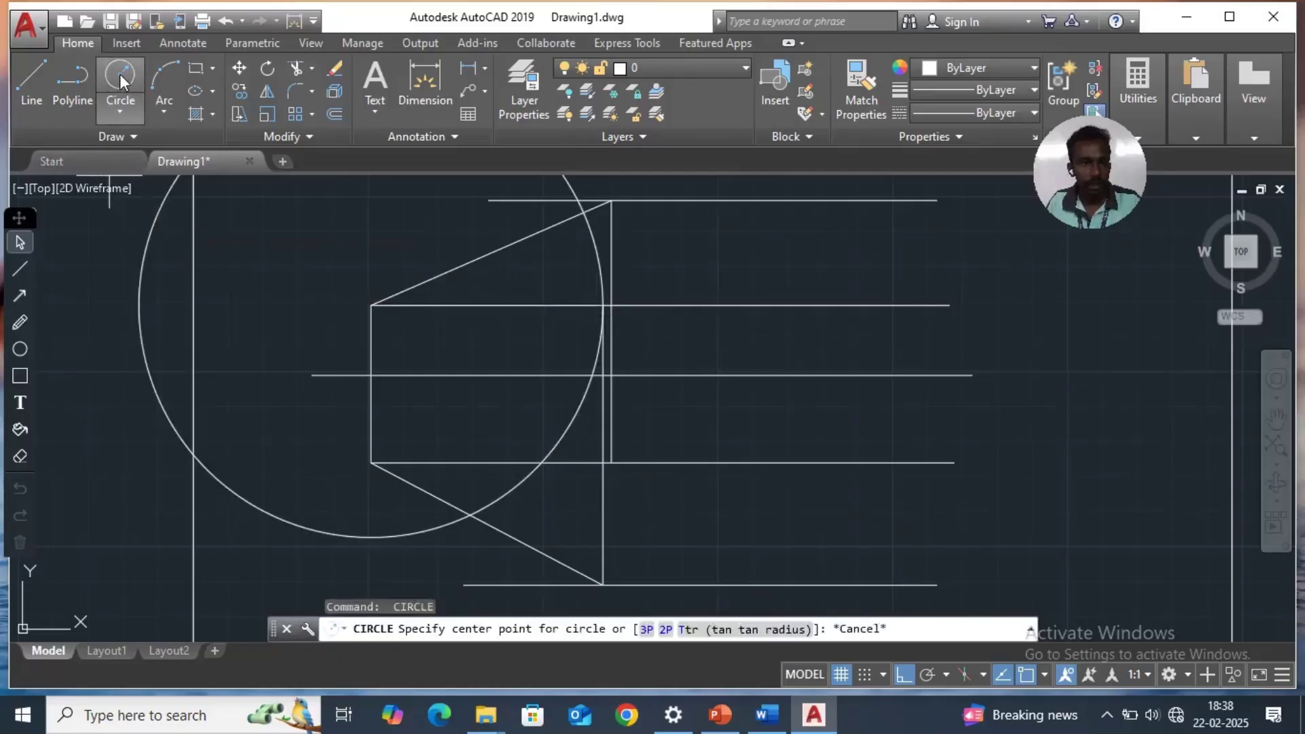
click(372, 463)
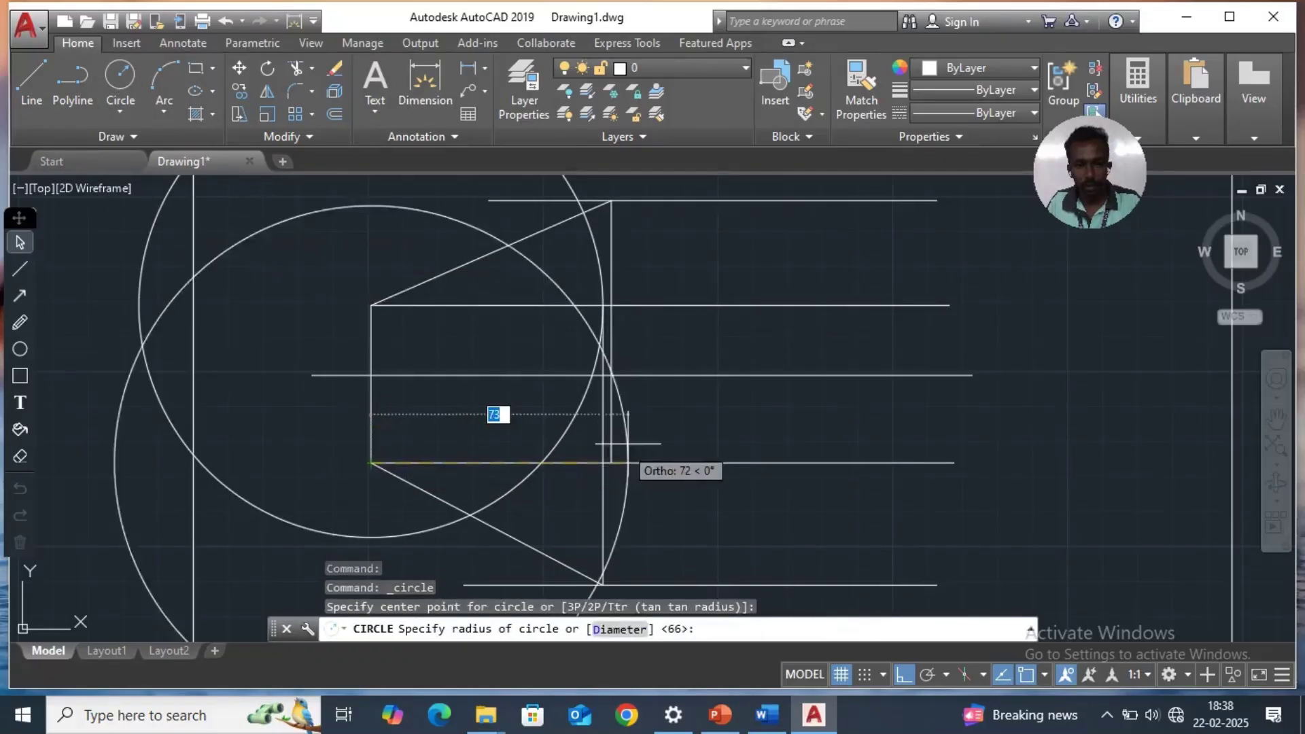
scroll(615, 465, up, 4)
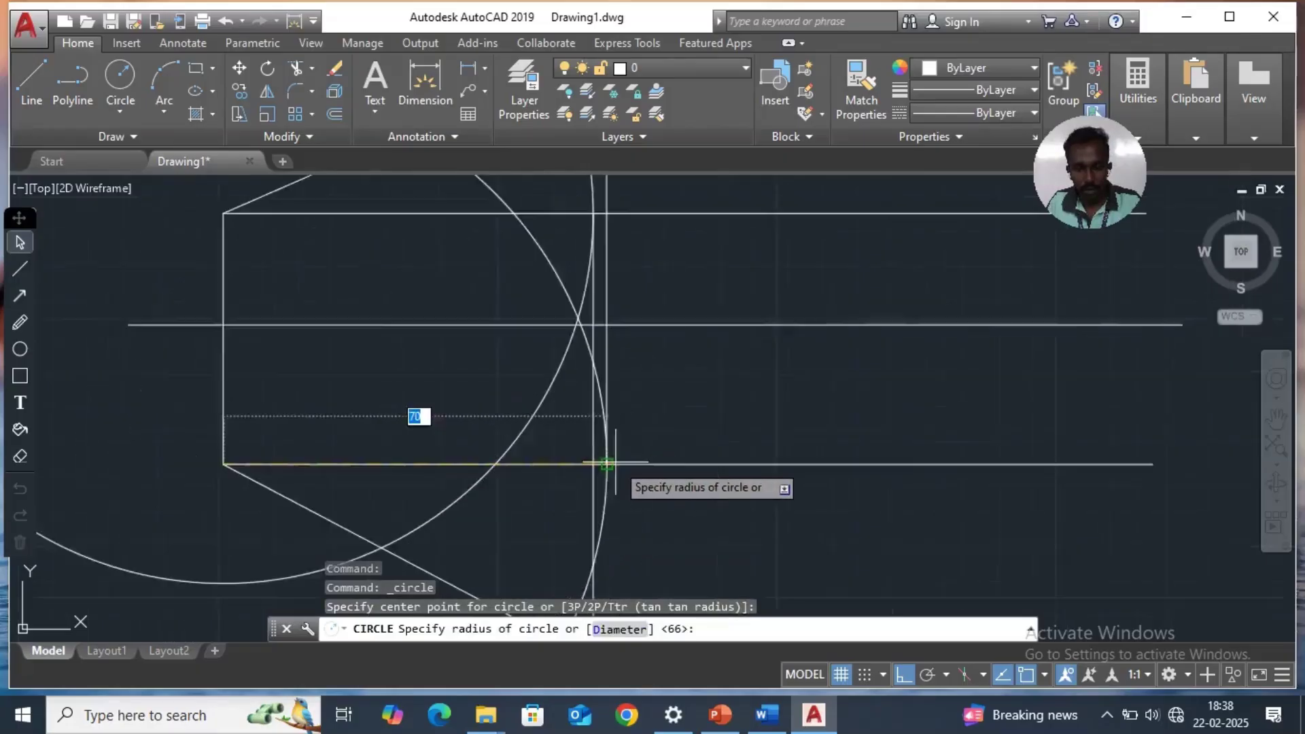
click(599, 466)
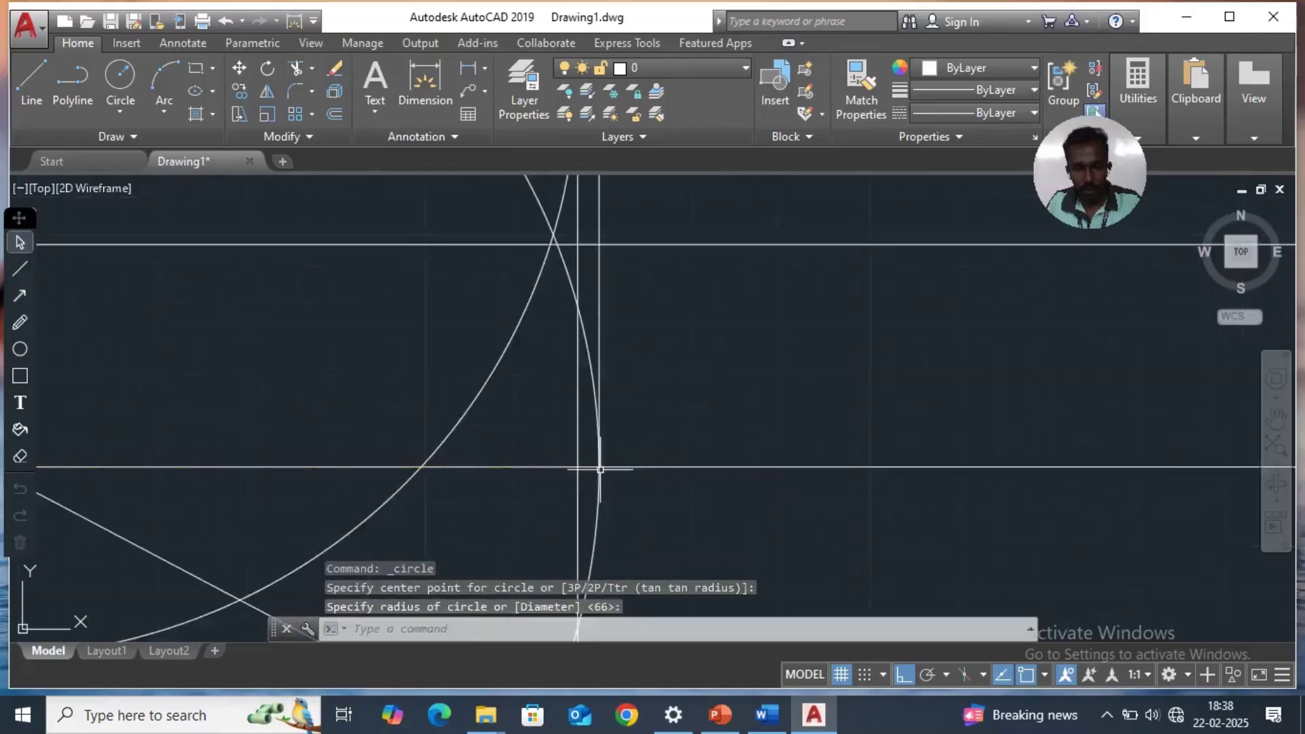
key(Escape)
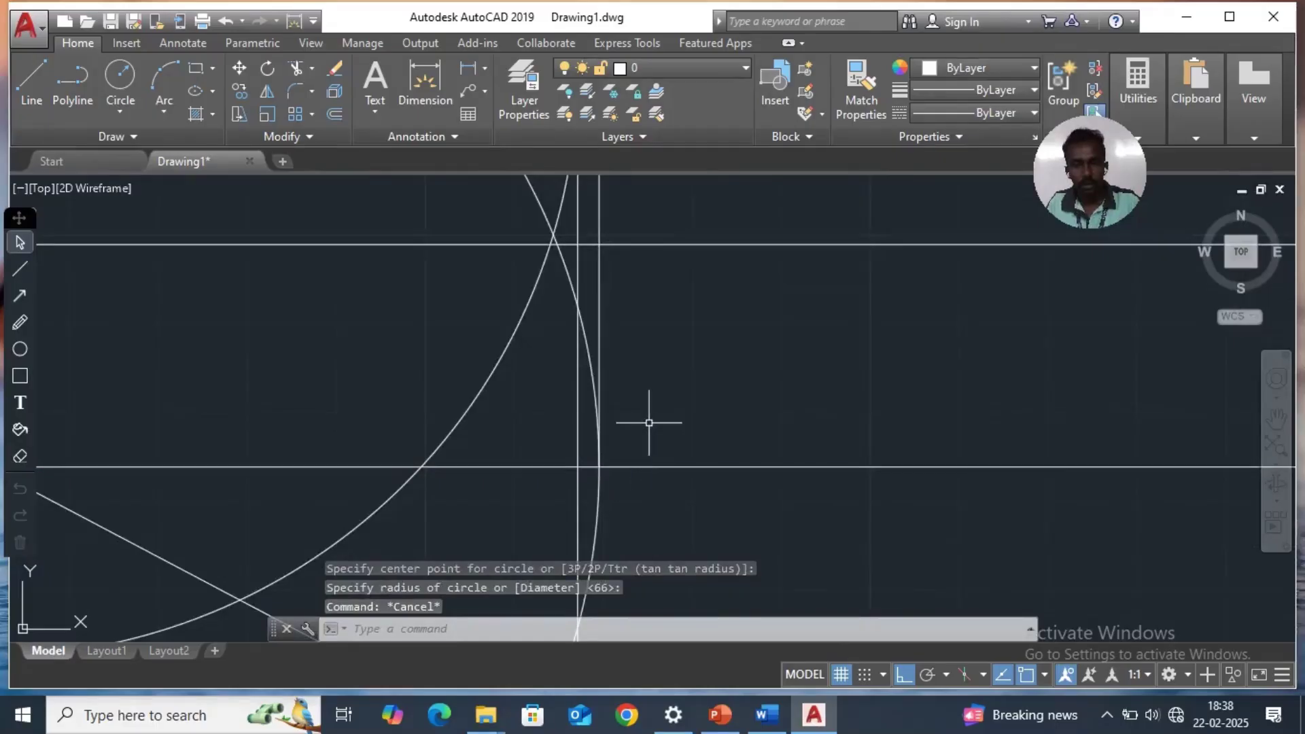
Trim the upper circle to the short arc between the topmost horizontal line and the one just above the reference line.
scroll(647, 422, down, 5)
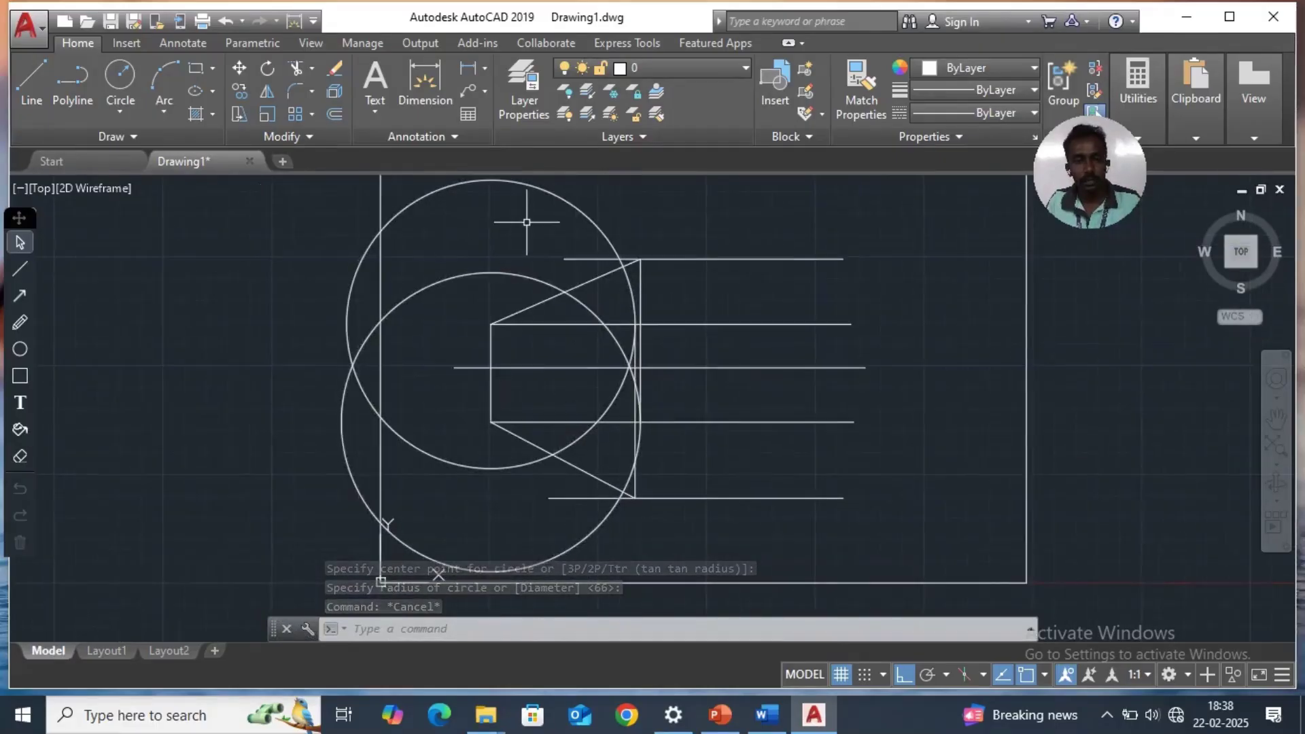
click(296, 66)
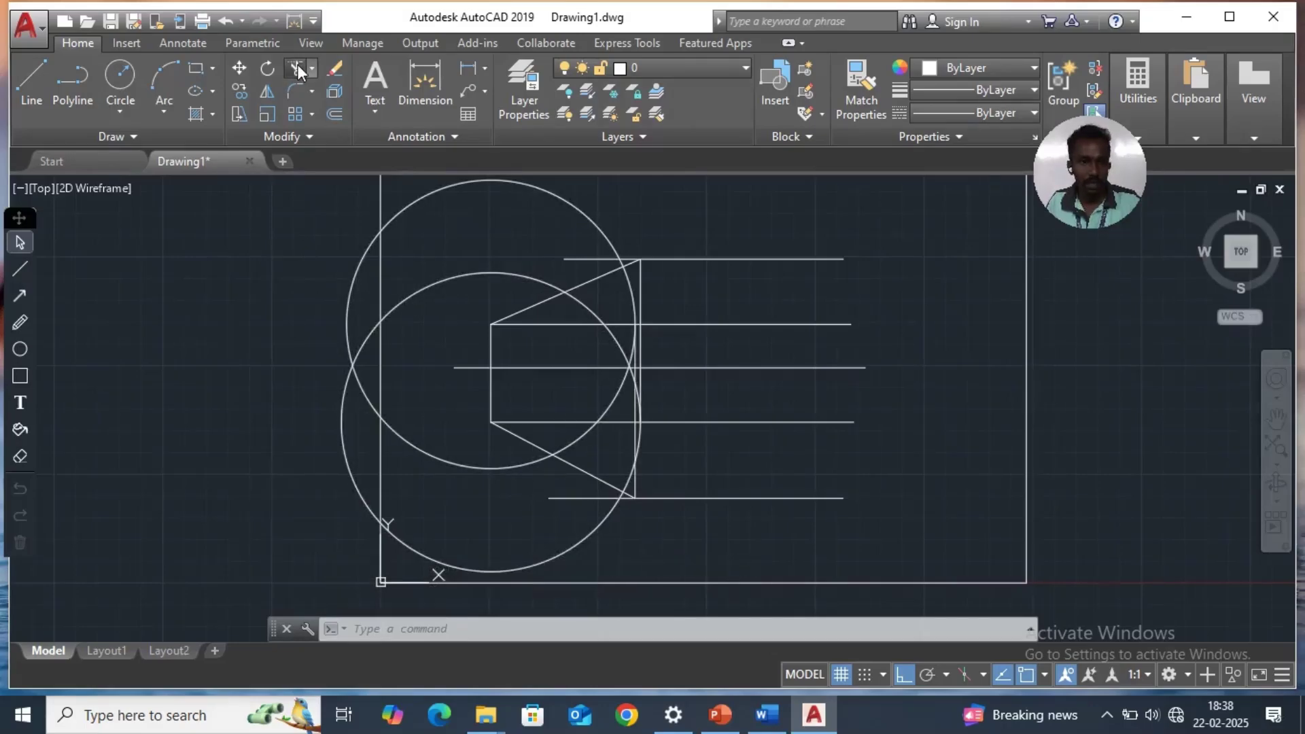
click(714, 324)
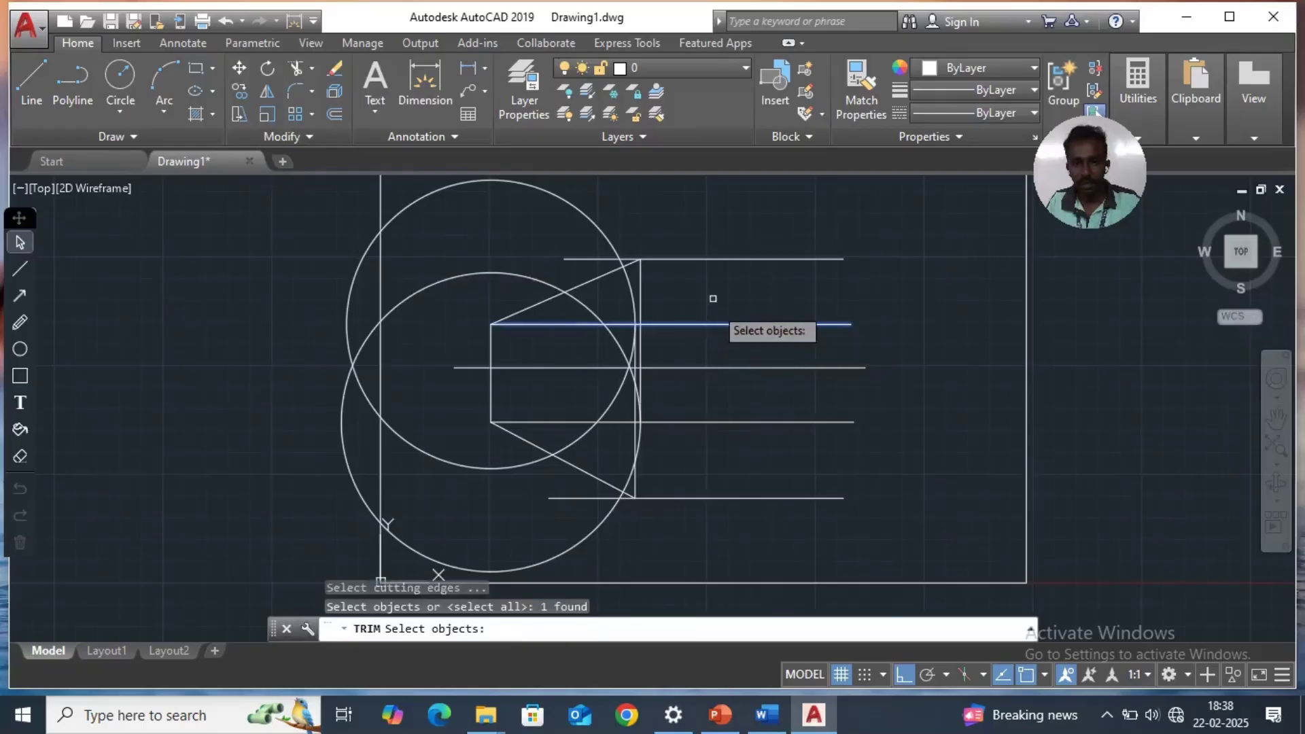
click(694, 259)
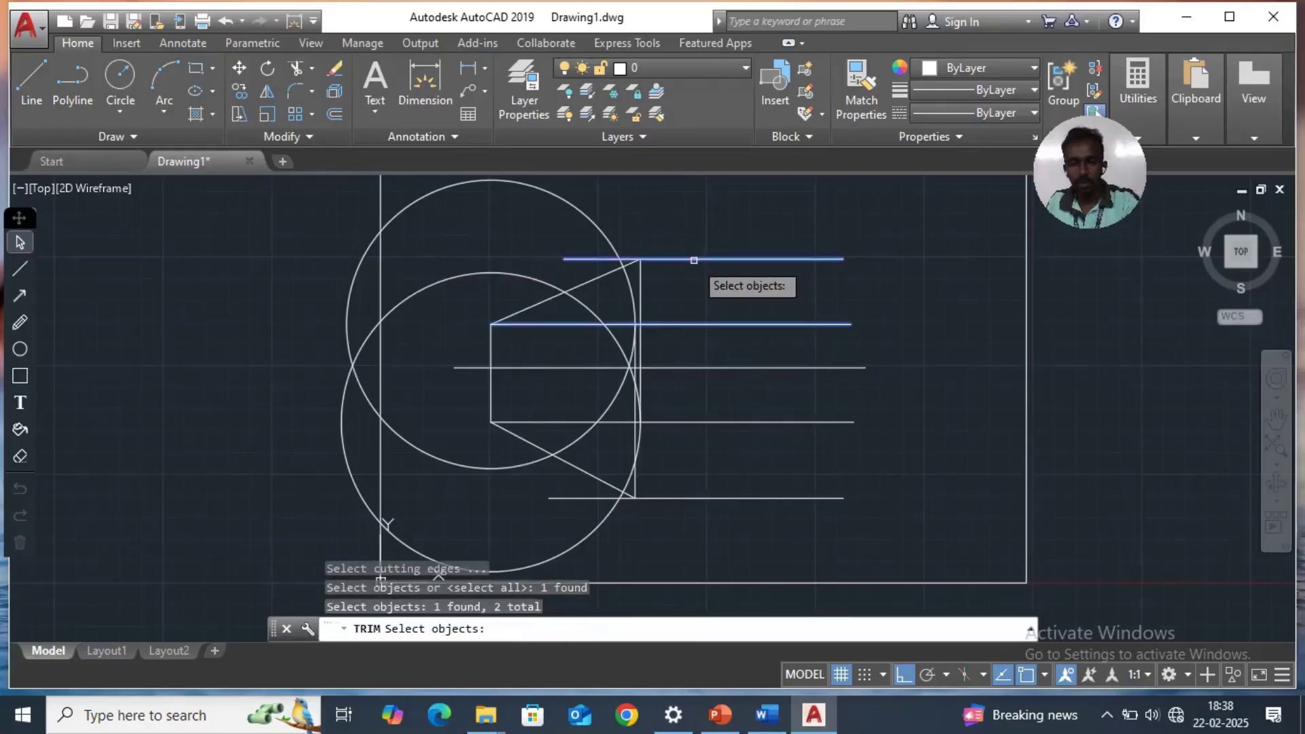
key(Return)
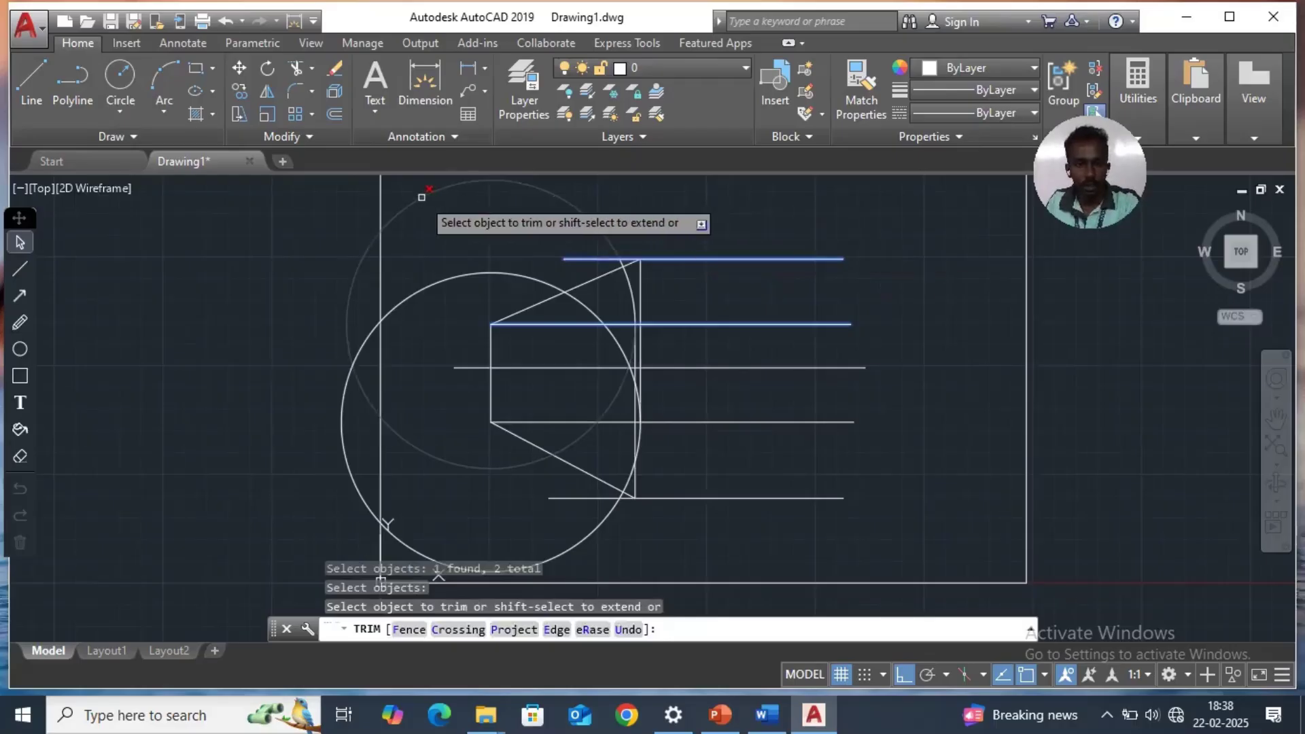
click(421, 197)
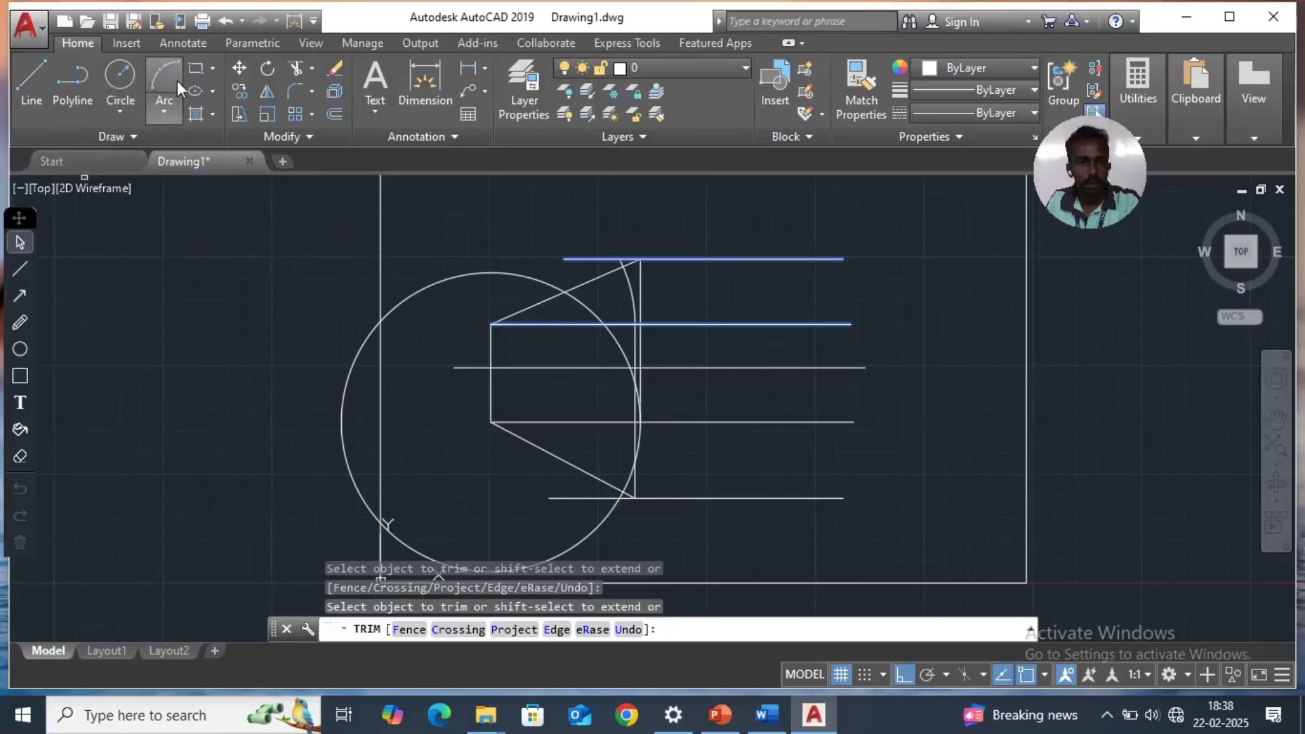
Trim the lower circle to the short arc between the lowest horizontal line and the one just below the reference line.
click(296, 68)
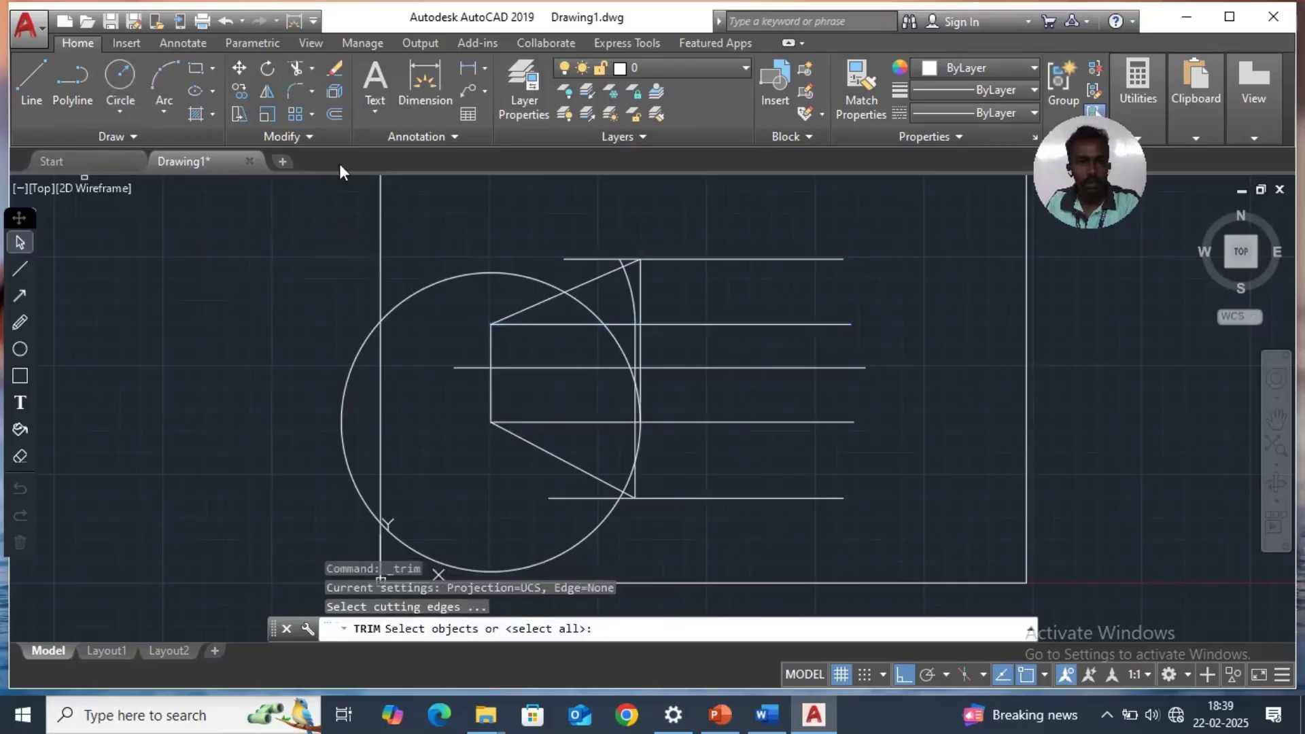
click(699, 423)
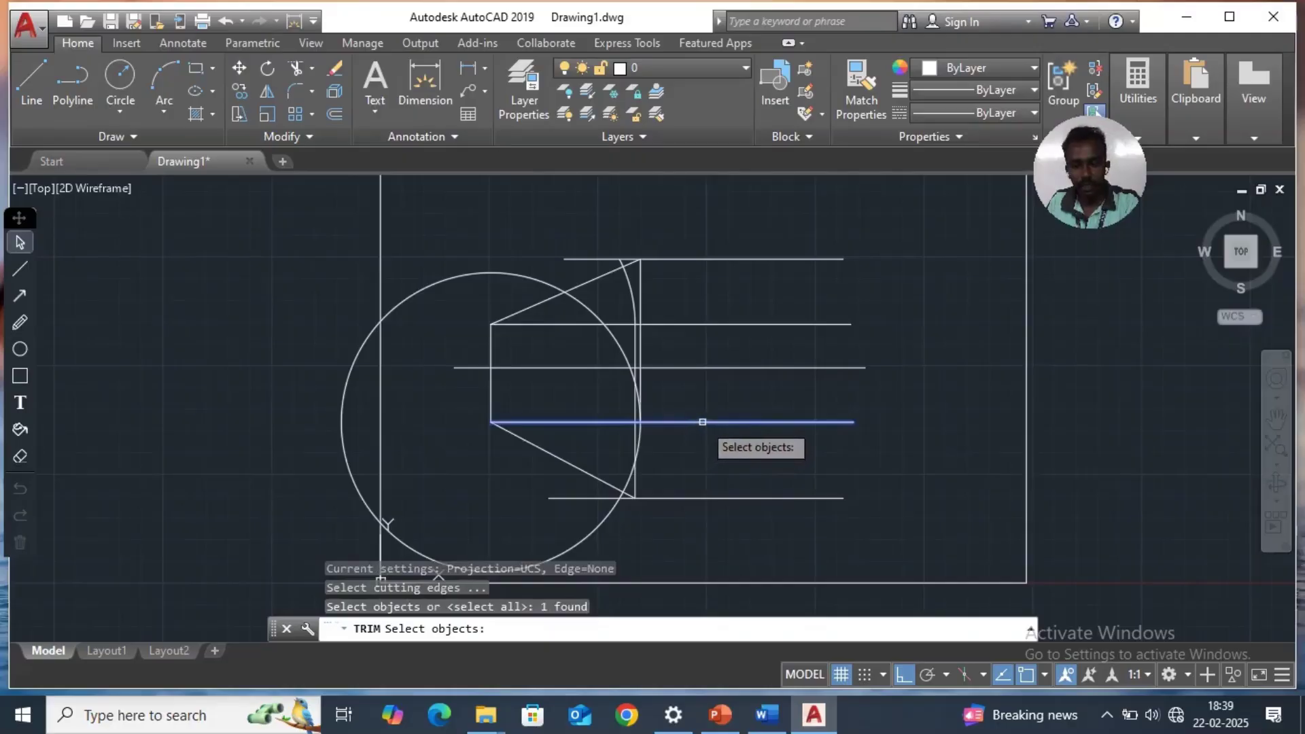
click(710, 497)
key(Return)
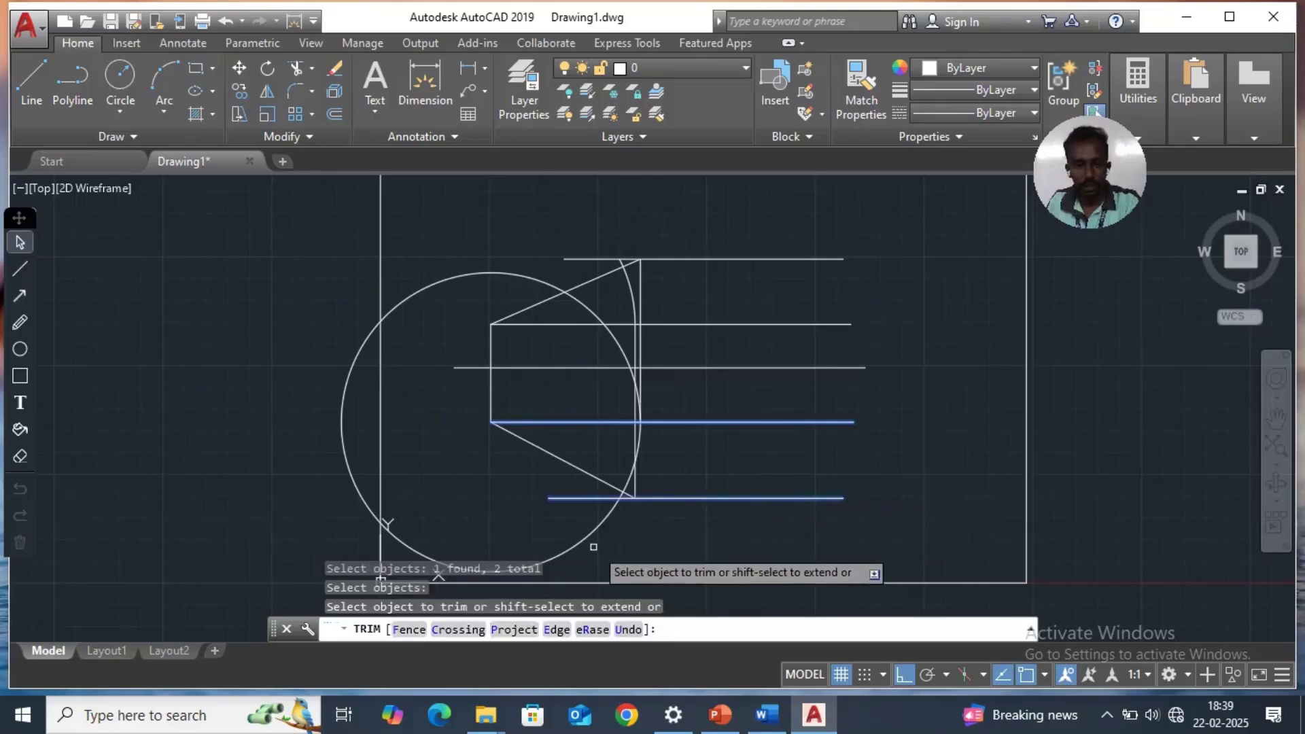
click(569, 550)
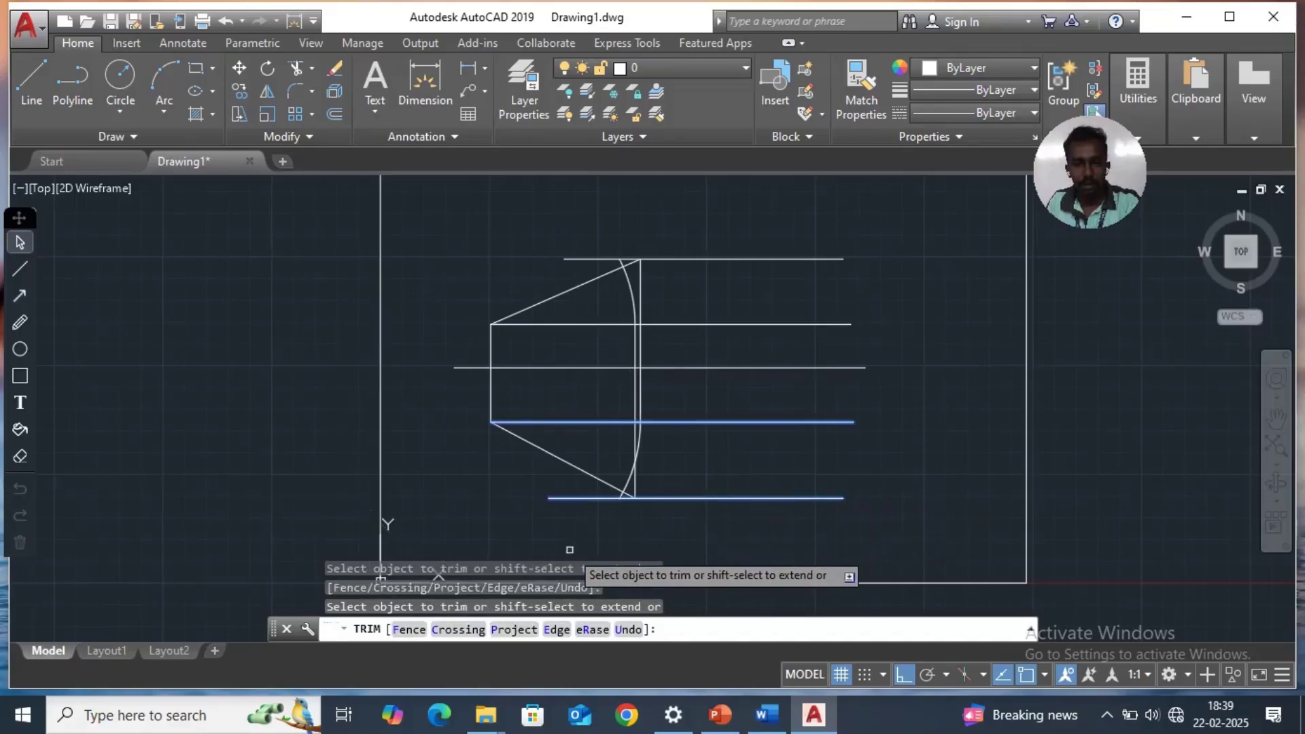
key(Escape)
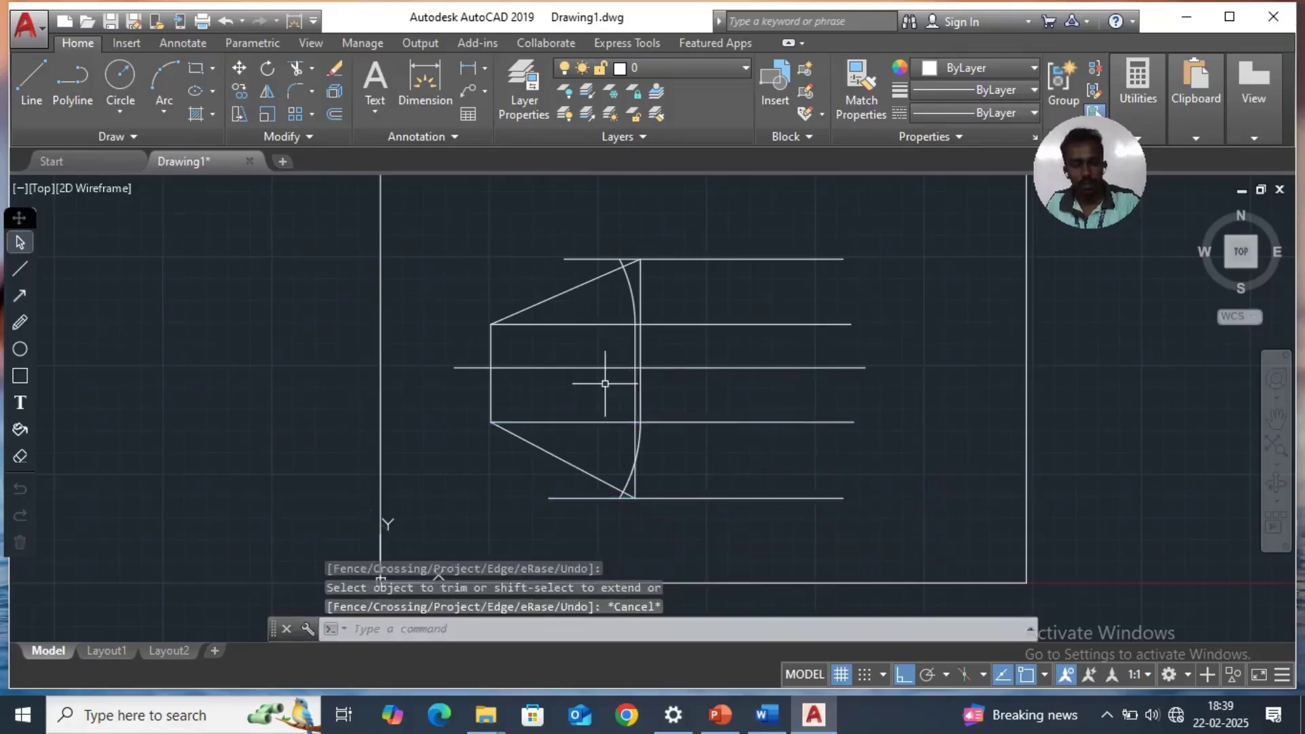
Draw a line from the upper inclined line's start to the upper arc's end on the topmost horizontal line.
click(30, 83)
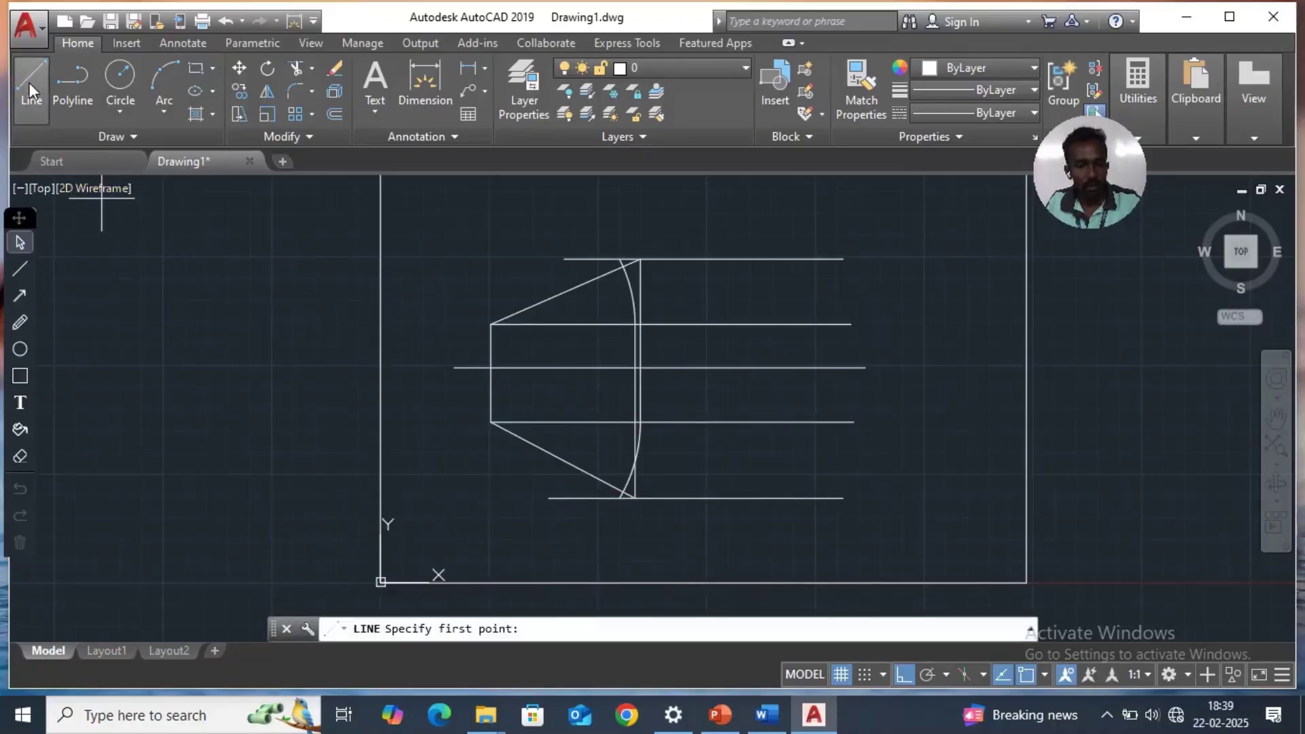
click(492, 324)
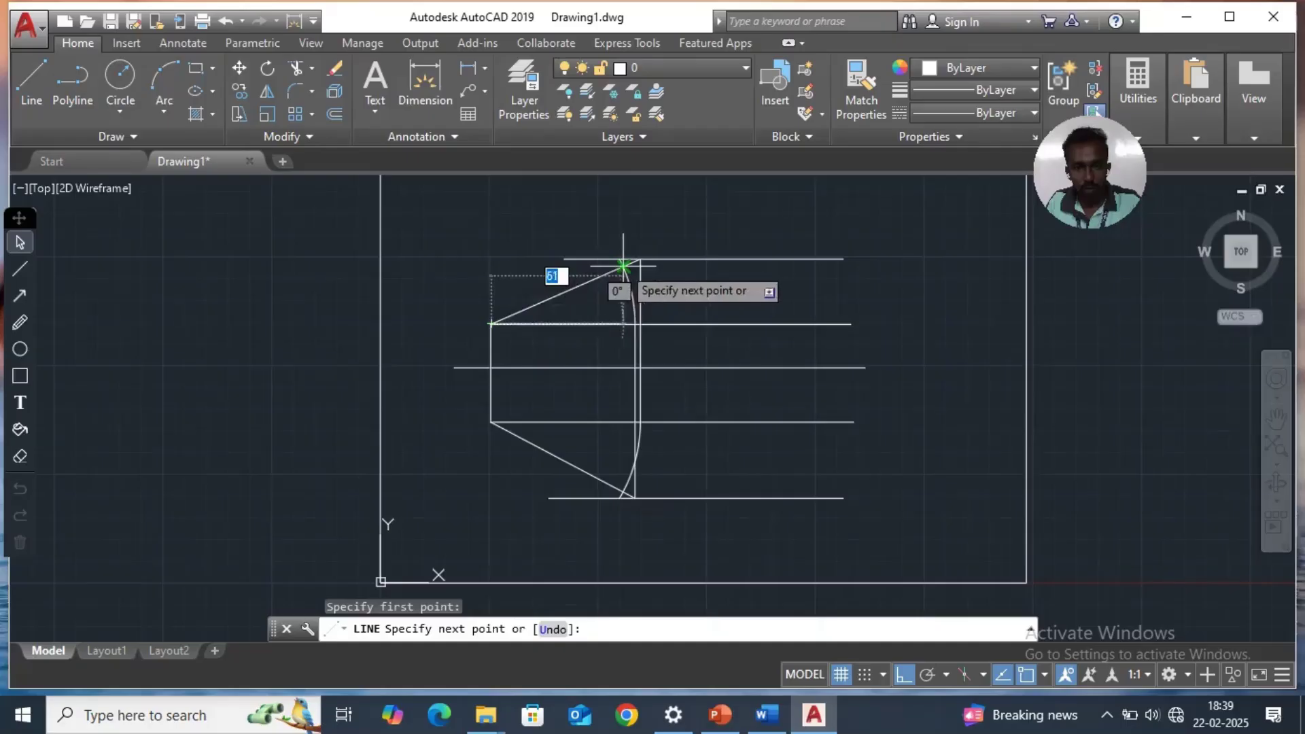
scroll(613, 258, up, 4)
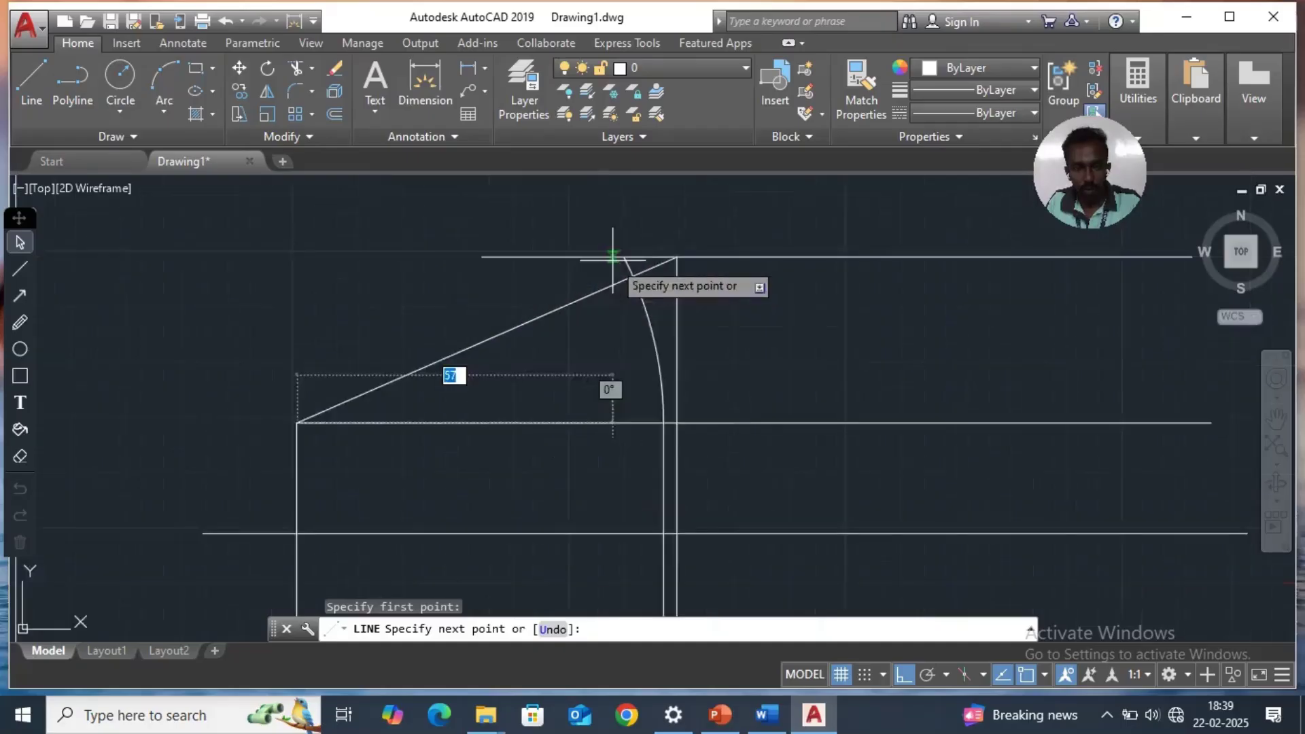
click(624, 257)
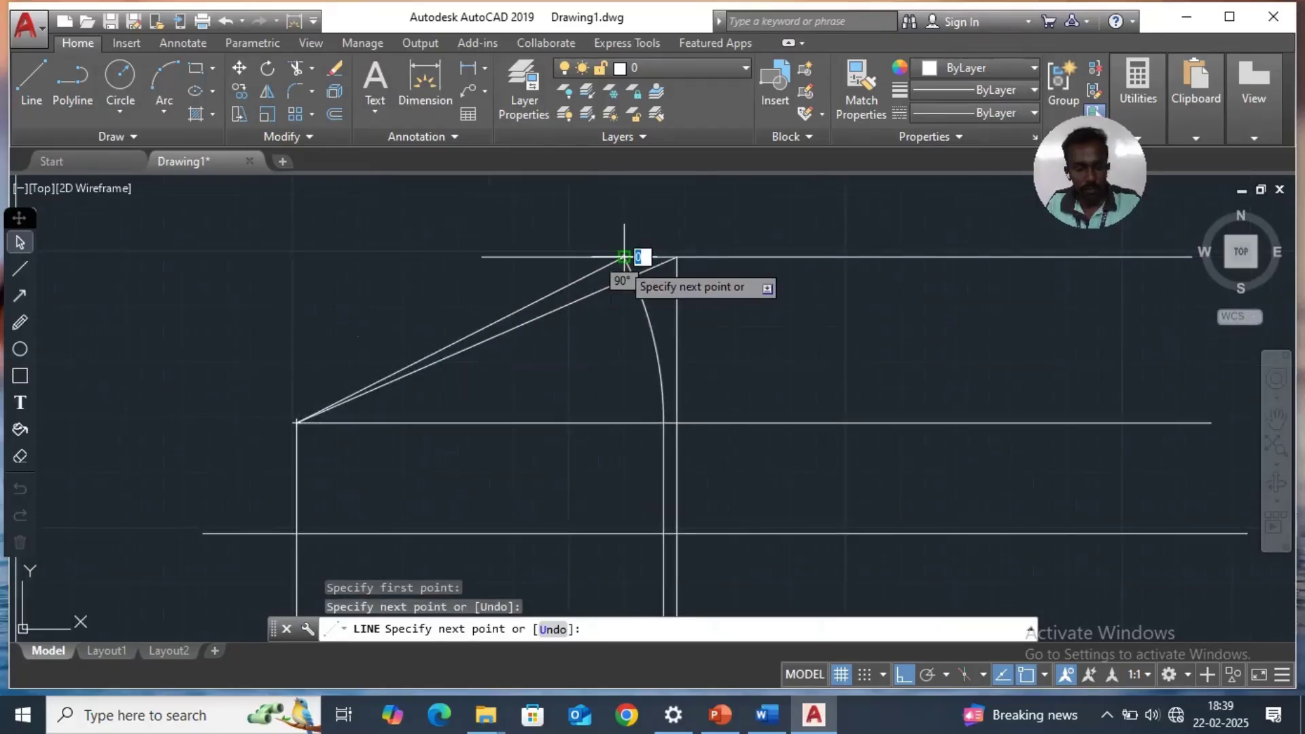
key(Escape)
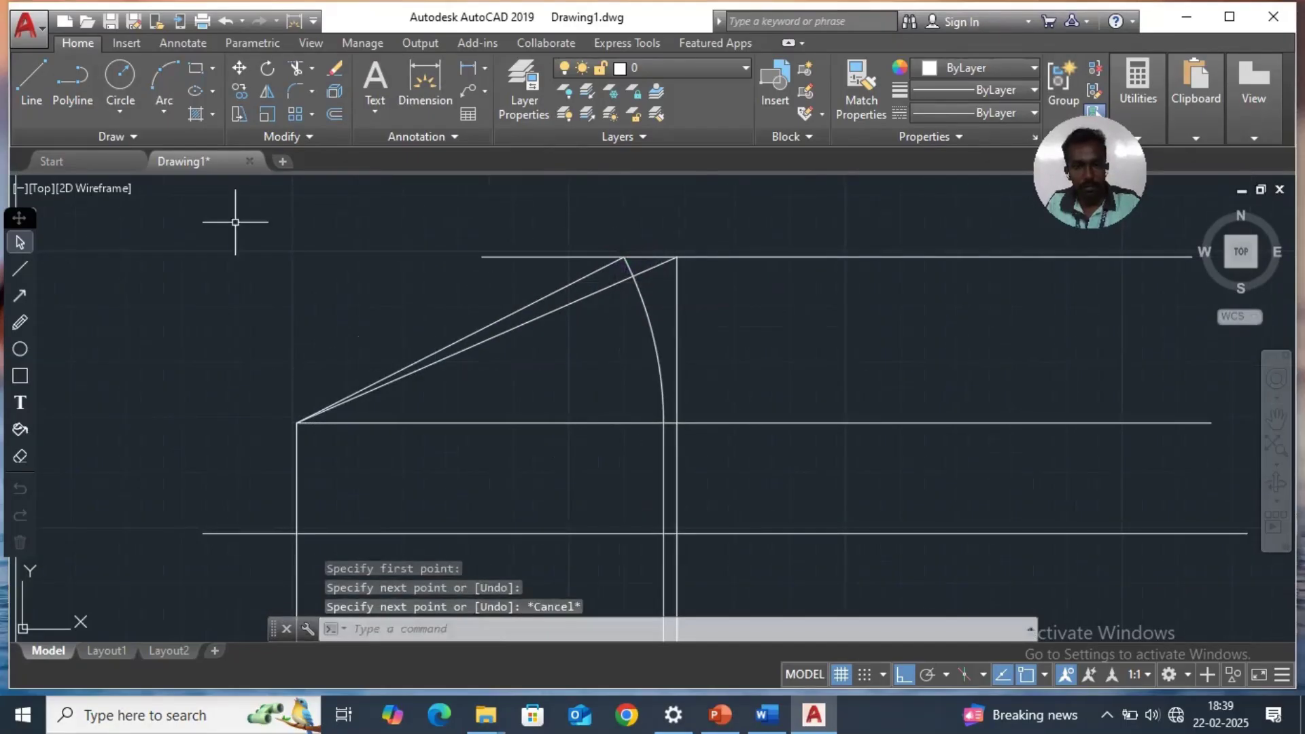
Draw a line from the lower inclined line's start to the lower arc's end on the lowest horizontal line.
click(36, 77)
scroll(582, 432, down, 2)
scroll(582, 427, down, 2)
scroll(544, 537, up, 5)
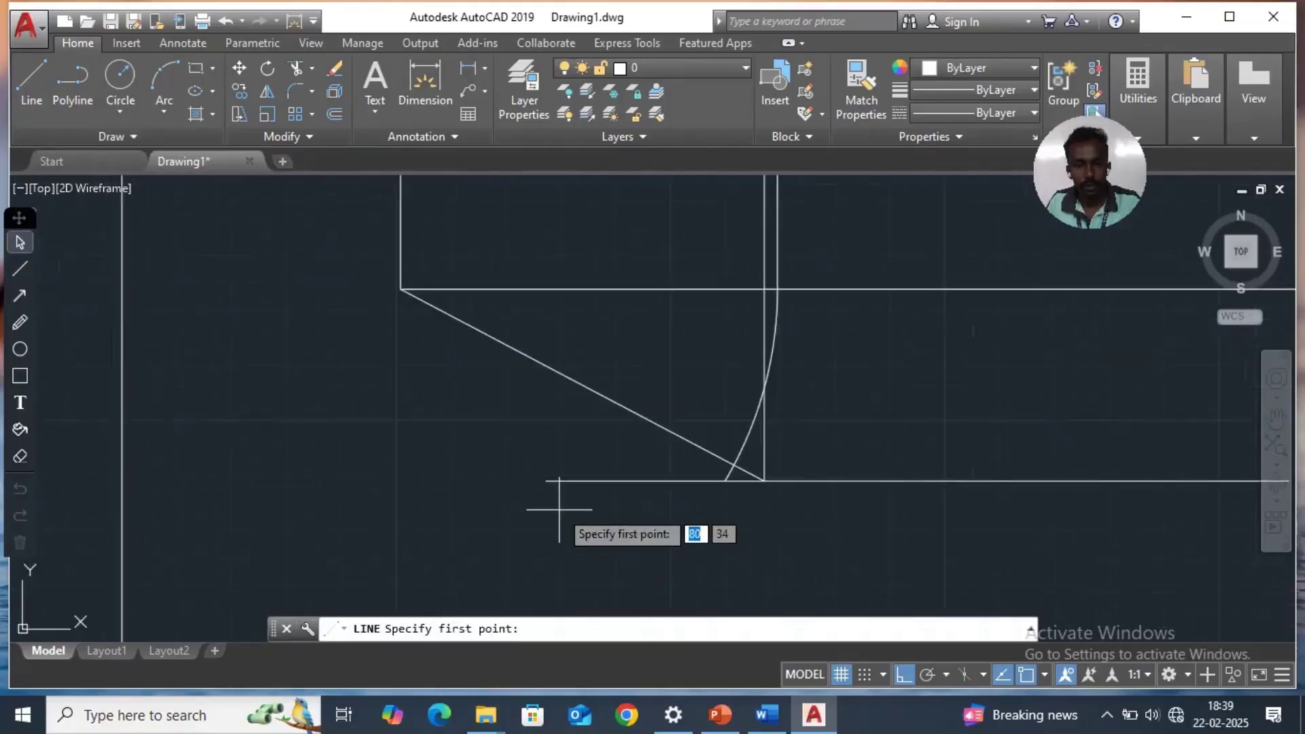
click(401, 289)
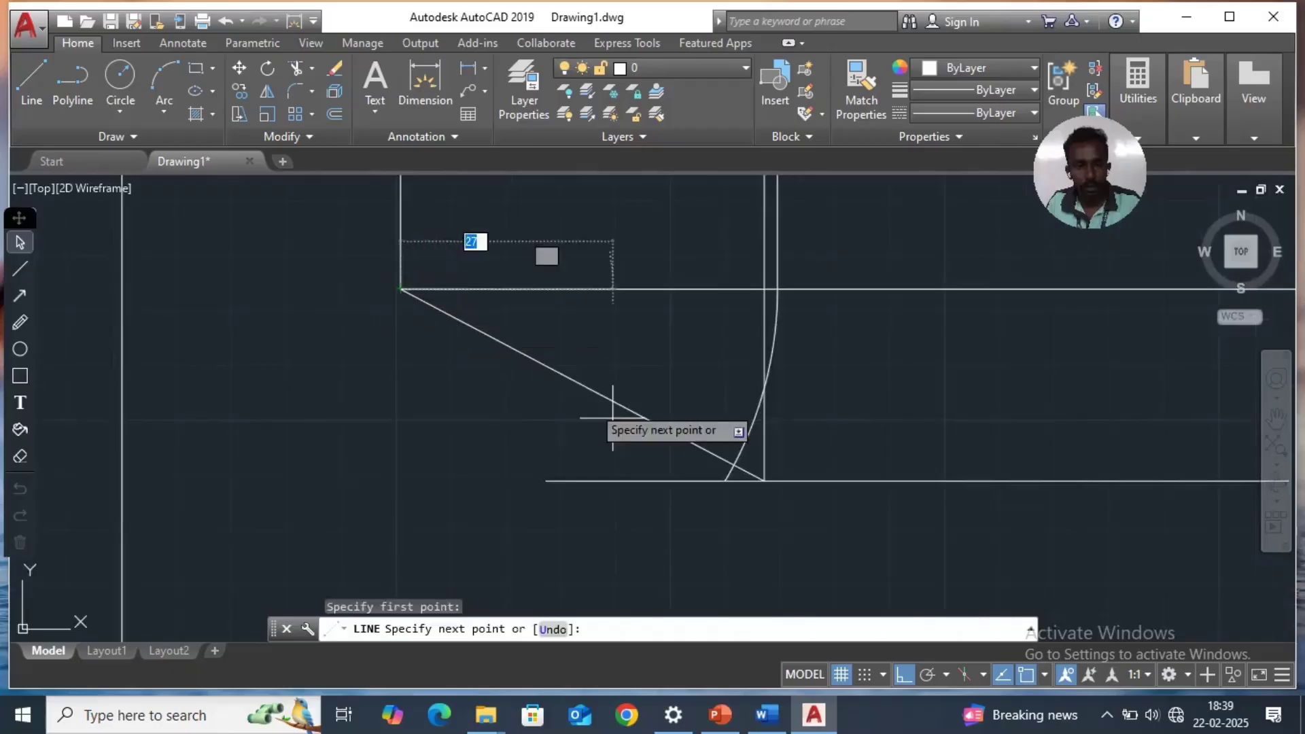
click(726, 482)
key(Escape)
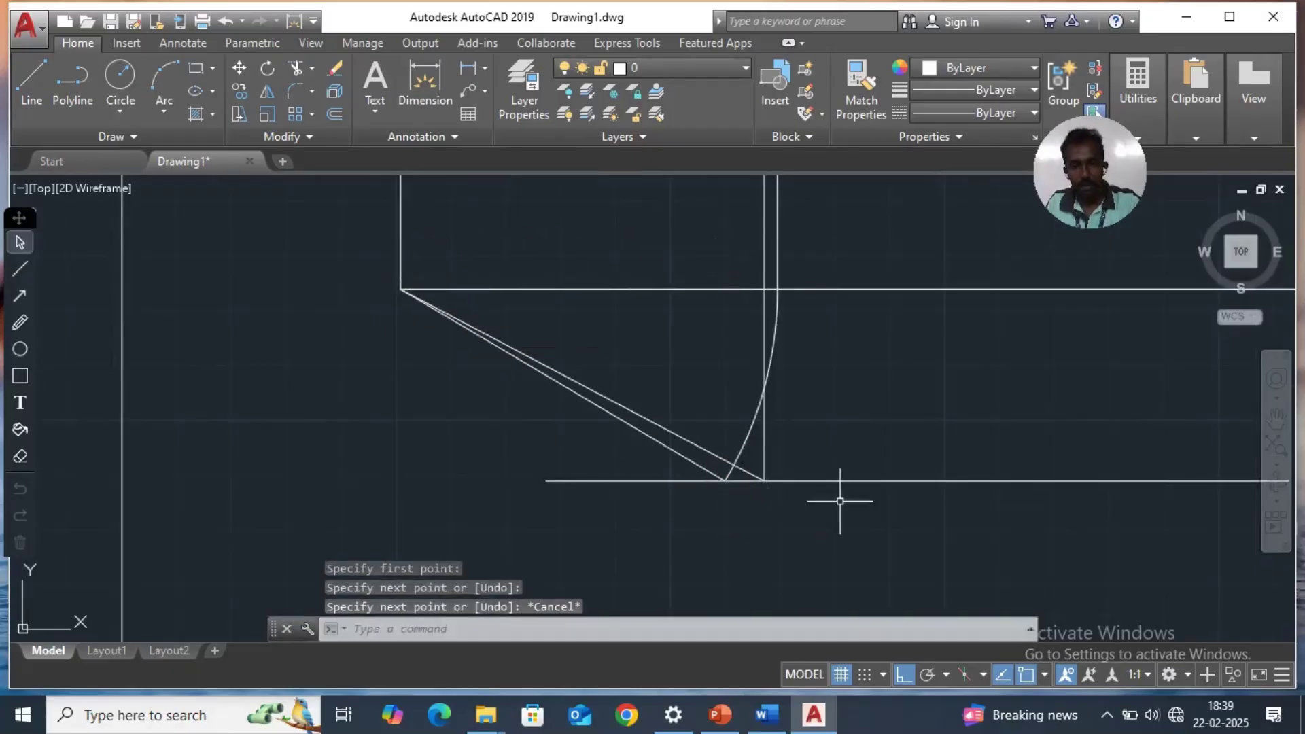
scroll(824, 501, down, 4)
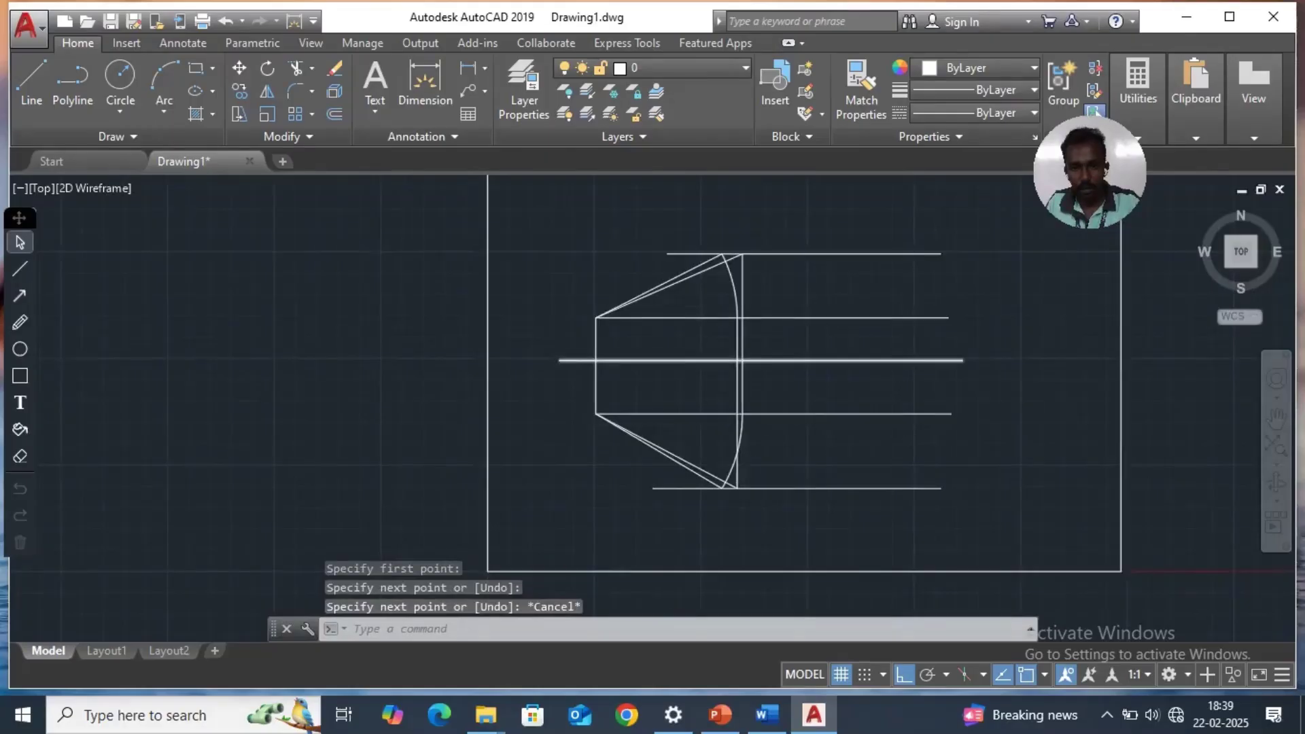
scroll(752, 373, up, 2)
scroll(843, 410, down, 2)
scroll(909, 457, up, 2)
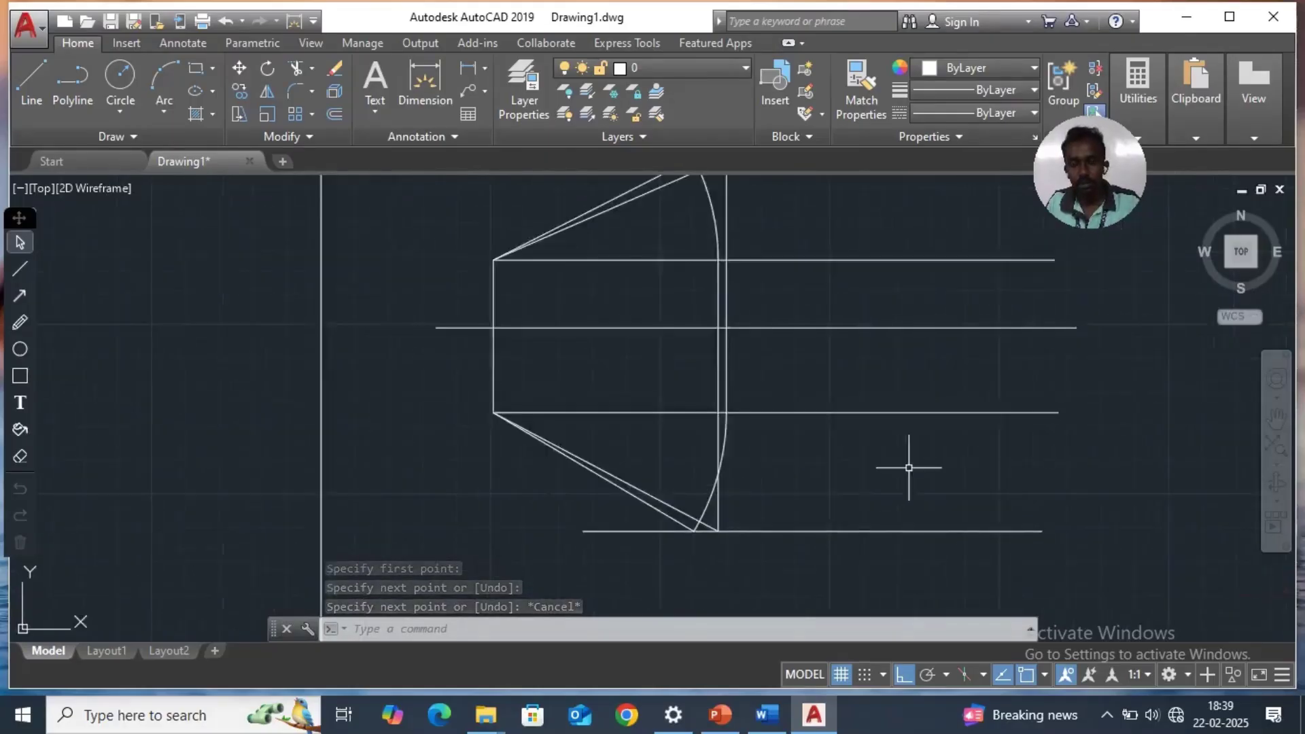
scroll(774, 373, down, 2)
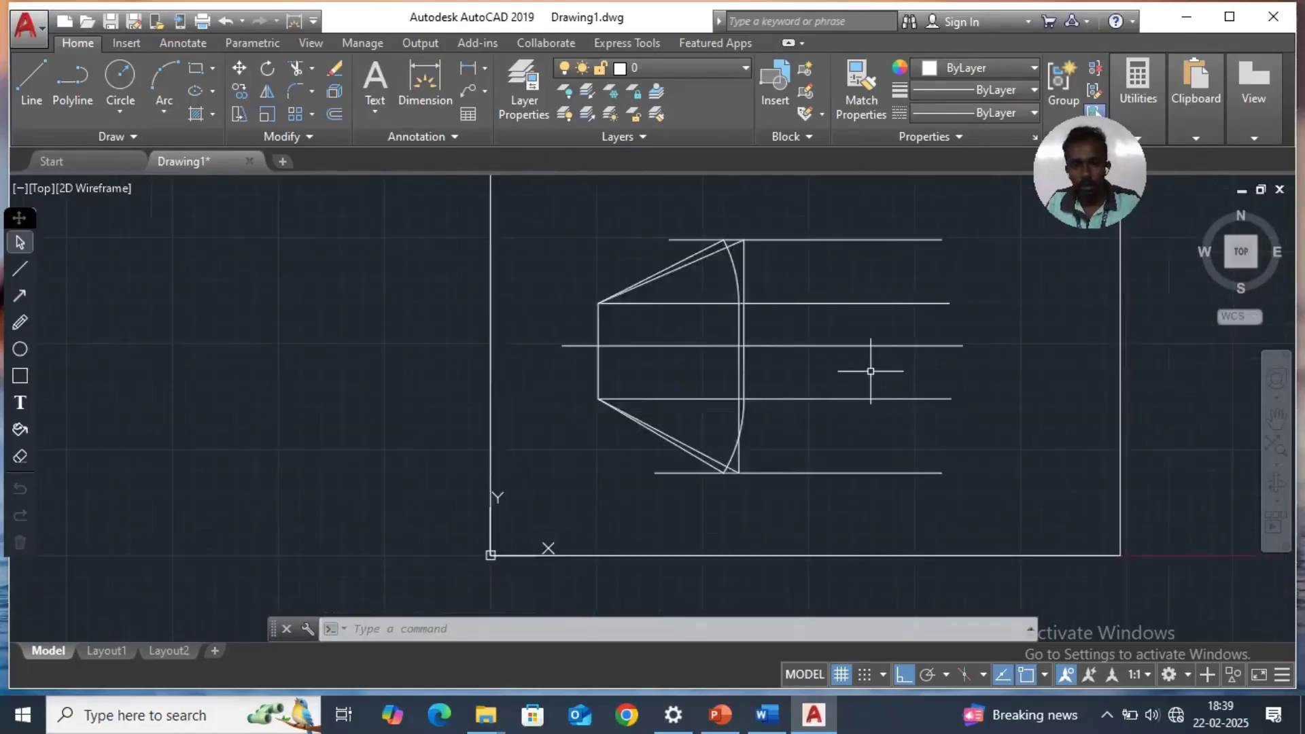
scroll(788, 381, up, 2)
scroll(788, 381, down, 2)
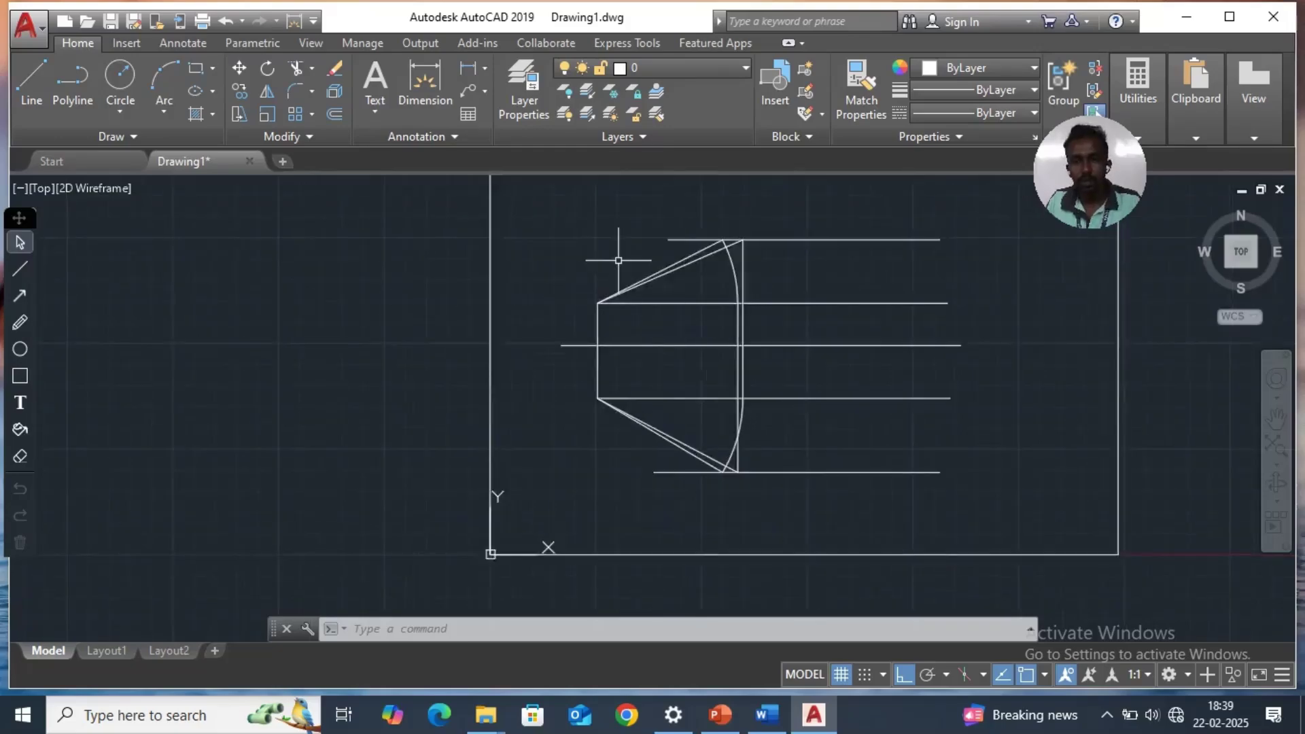
Add single-line text 4 high with 0 rotation, labelling the upper inclined lines' start a' and the lower inclined lines' start a.
click(374, 109)
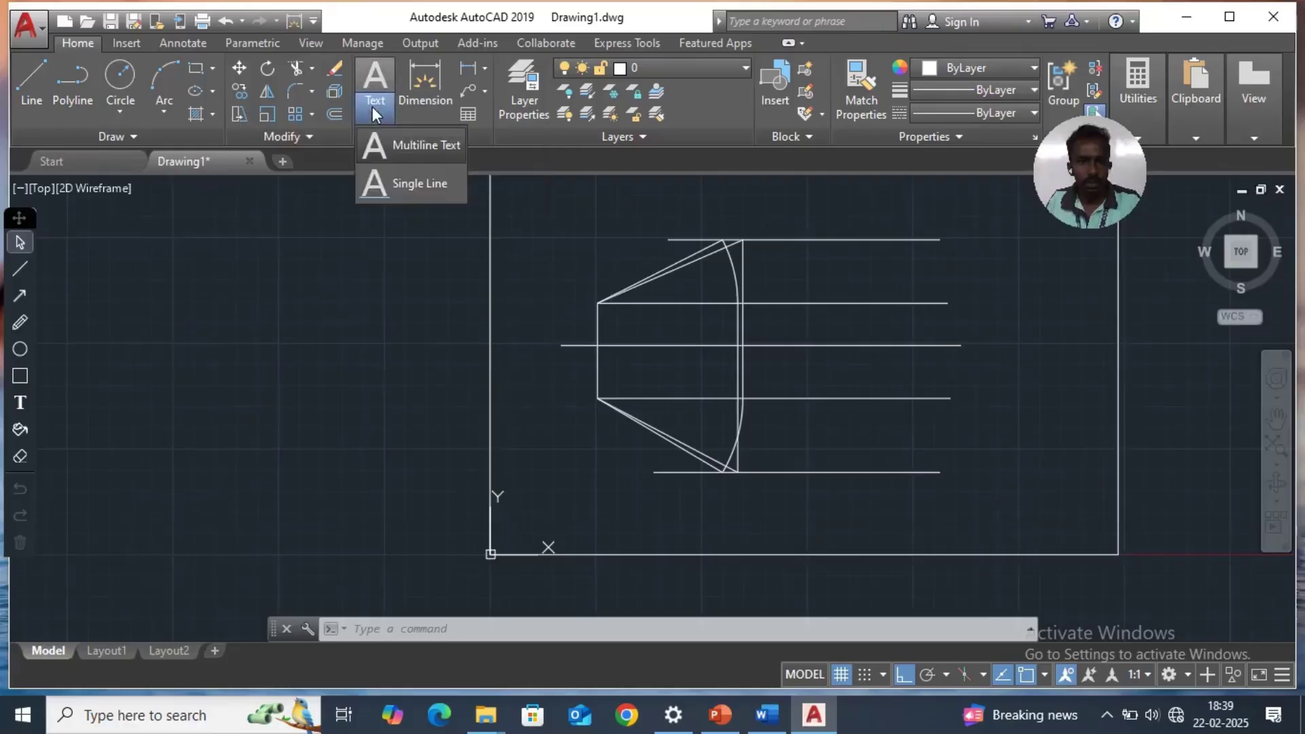
click(410, 189)
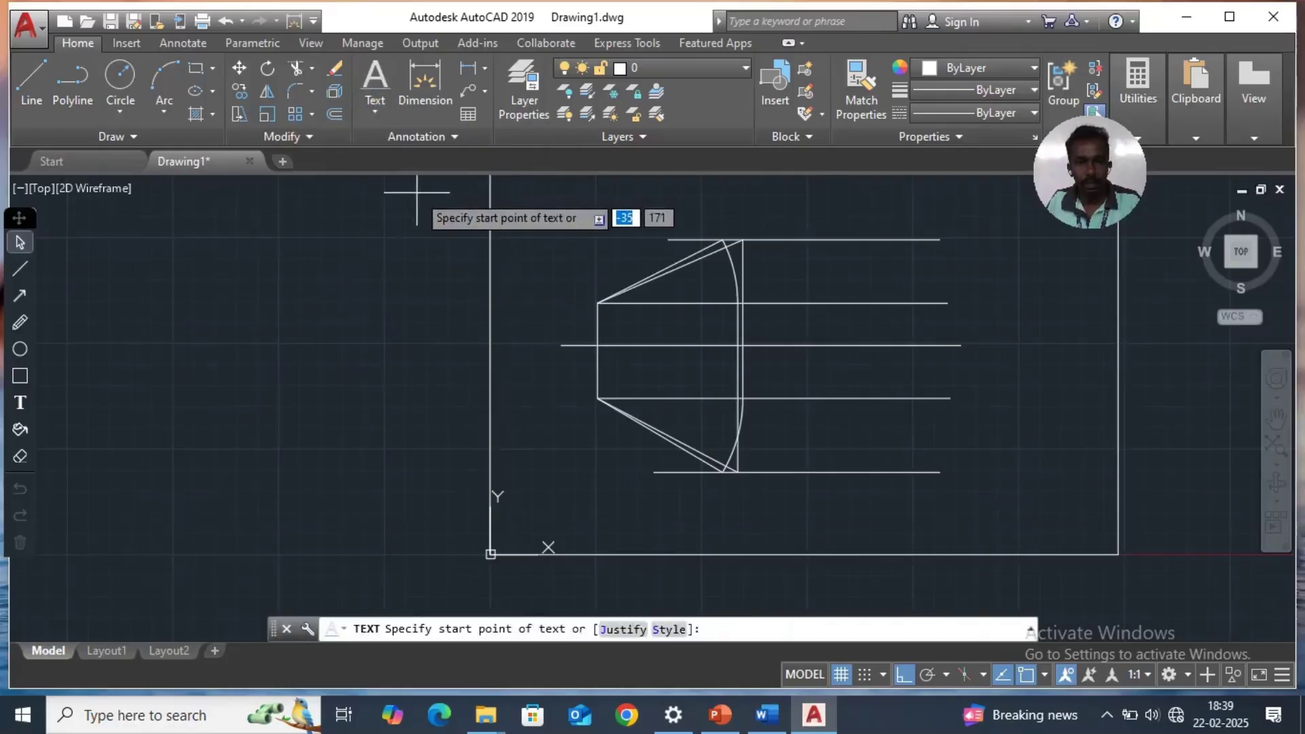
click(572, 299)
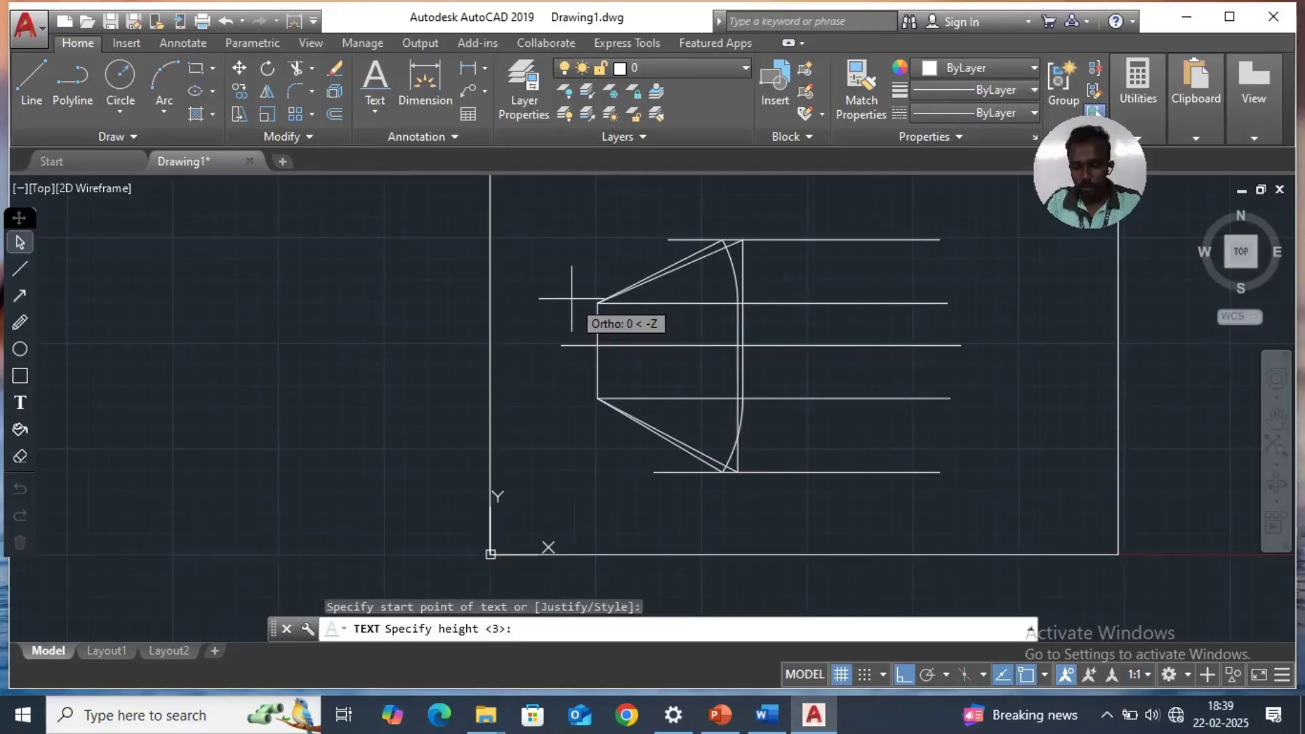
text(4)
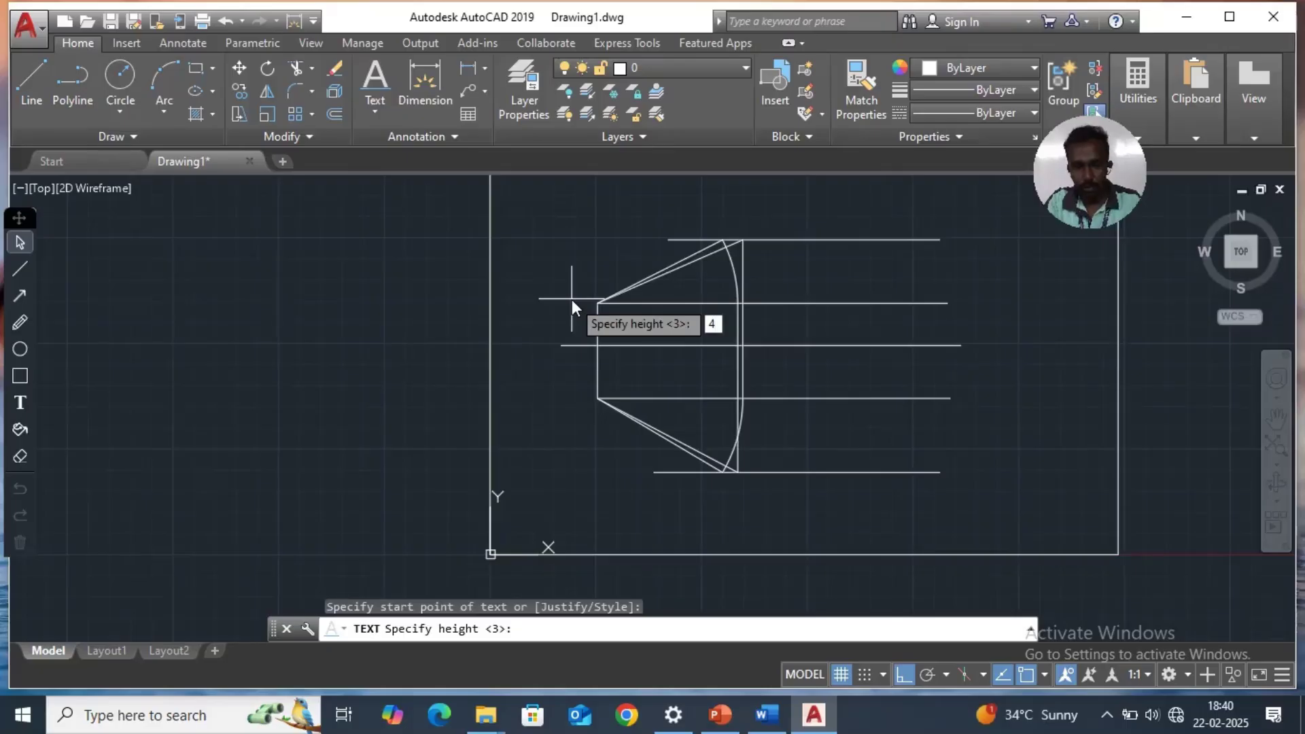
key(Return)
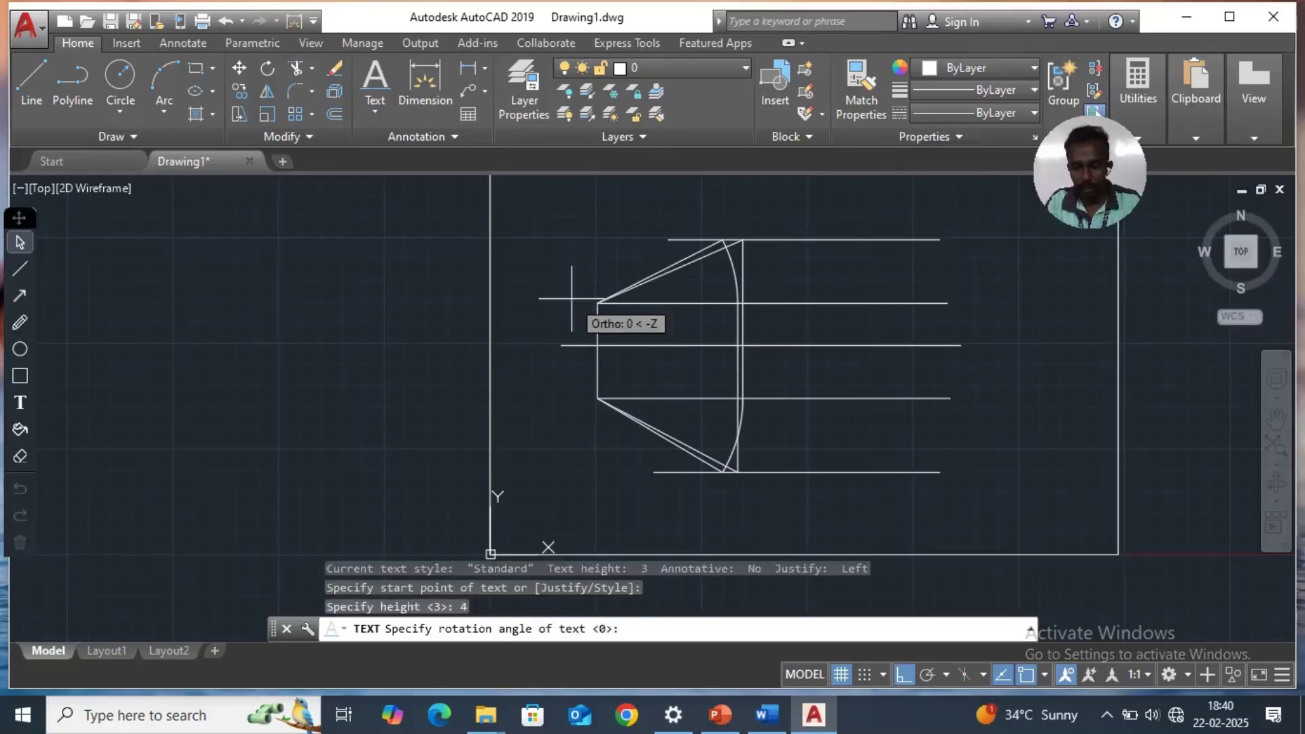
key(Return)
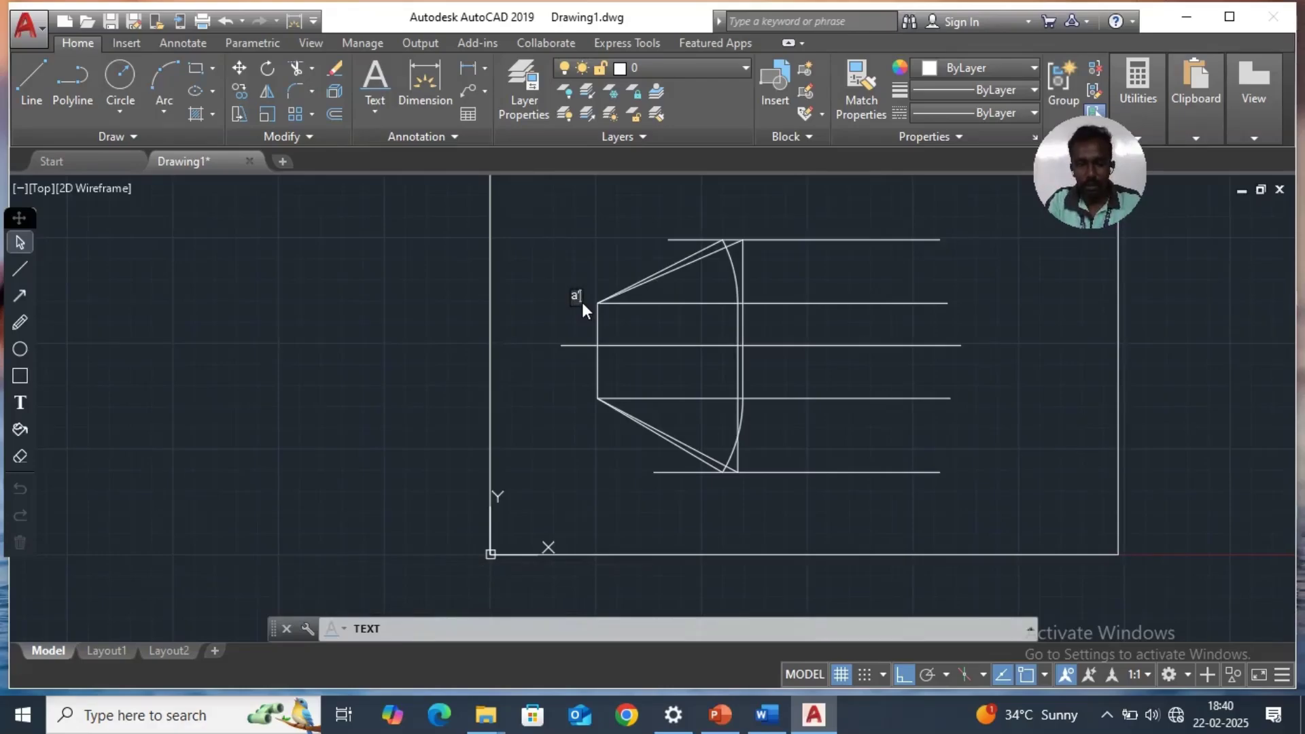
click(575, 401)
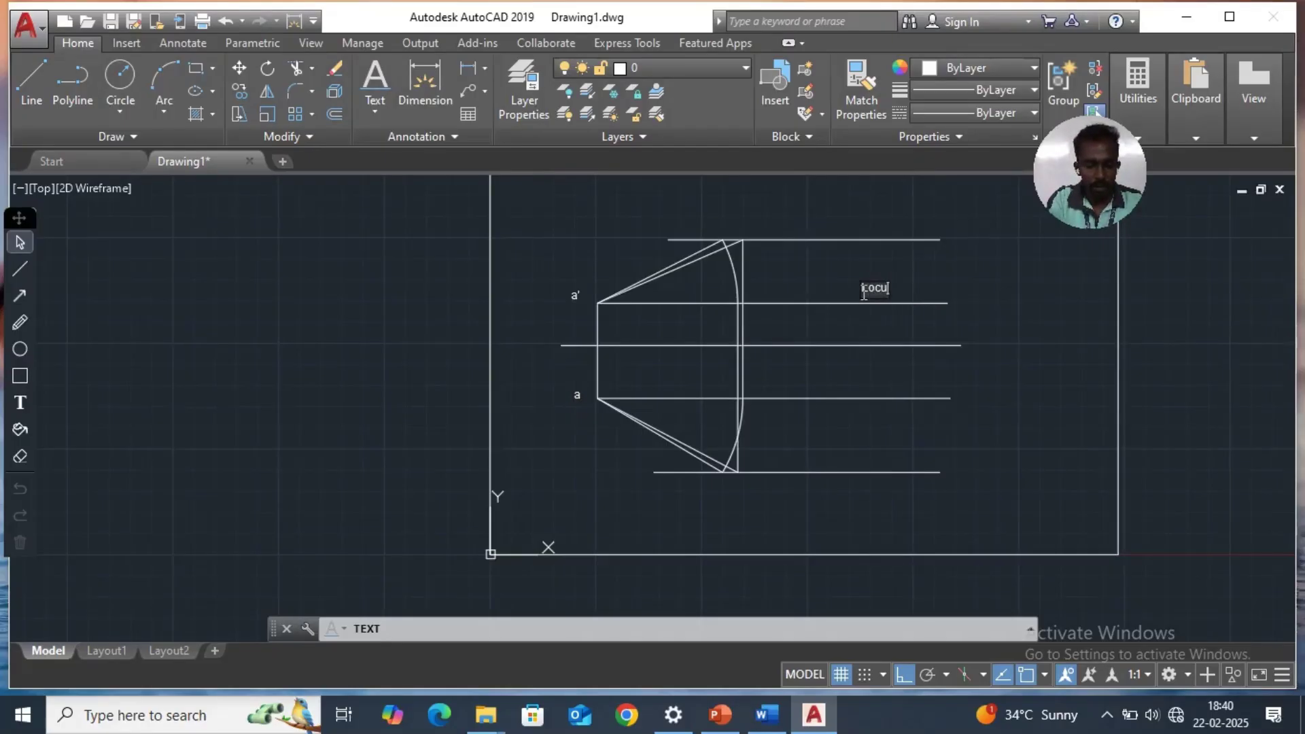
Label the horizontal line just above the reference line "Locus a'" and the one just below it "Locus of a".
text(s a')
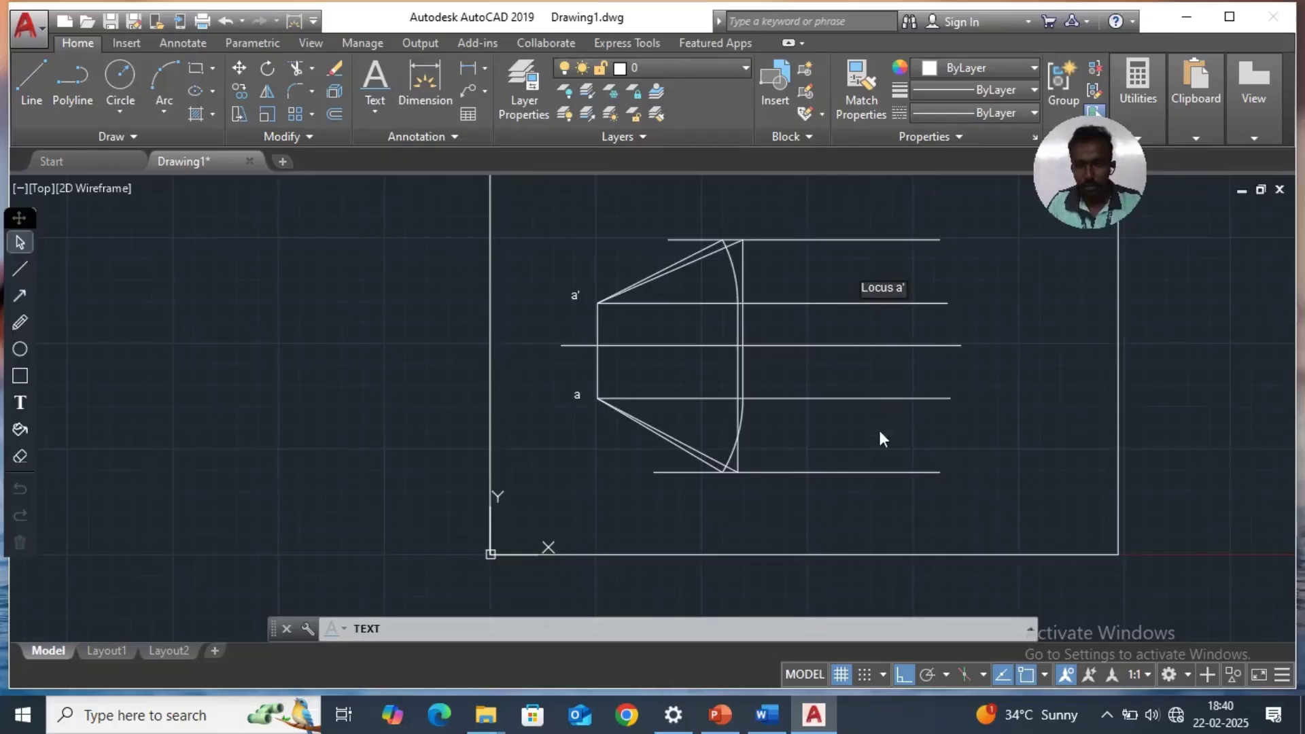
click(861, 388)
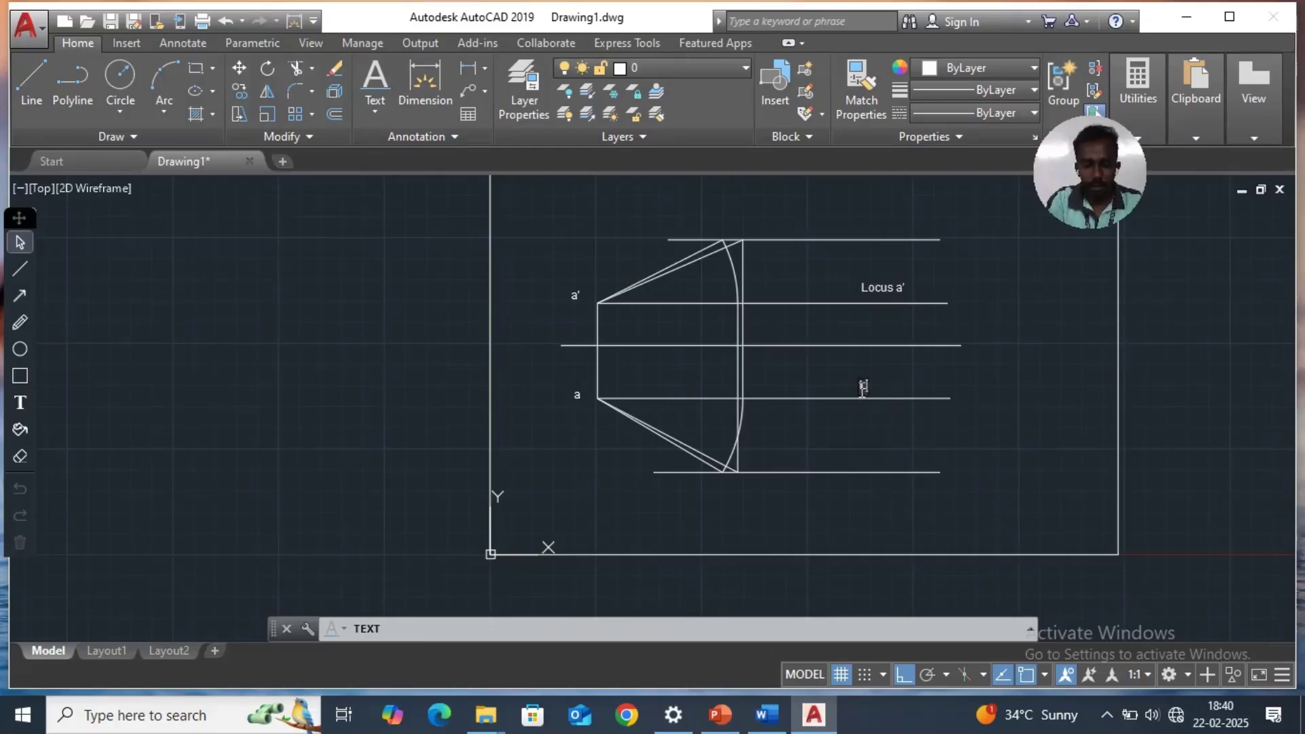
text(Locus of A)
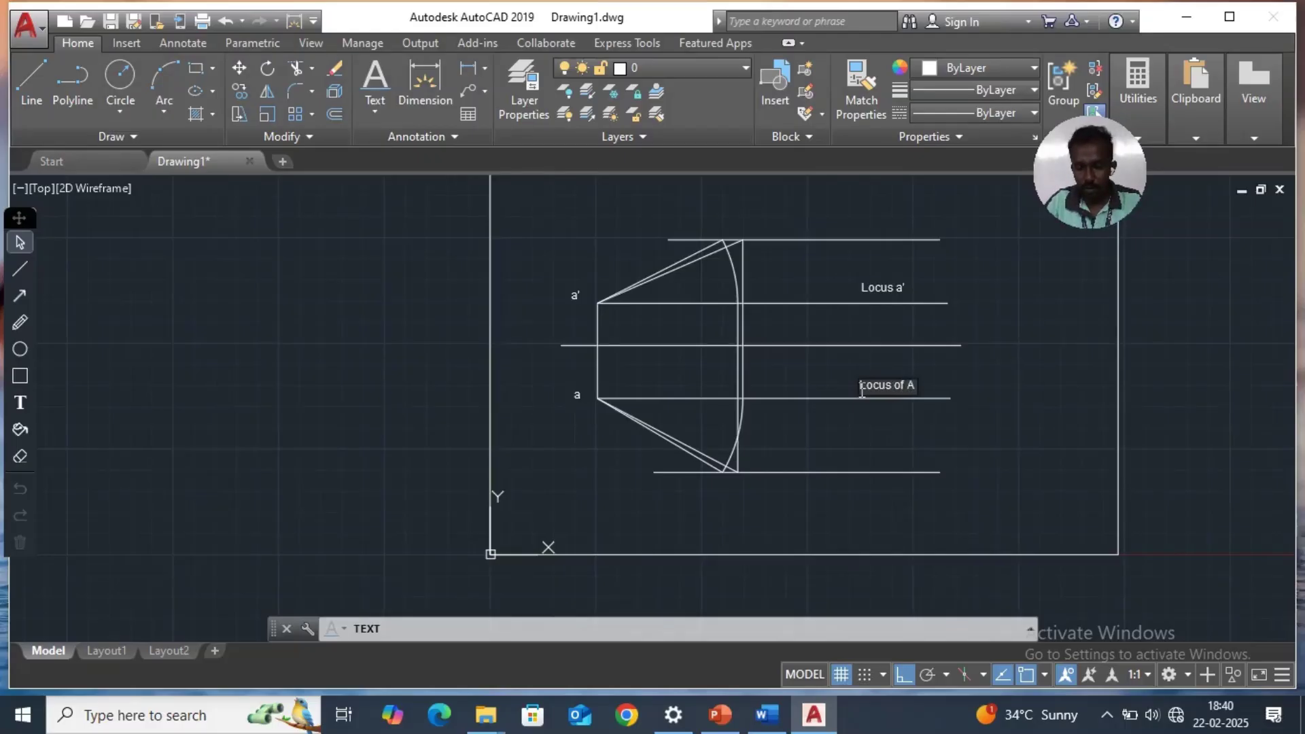
key(BackSpace)
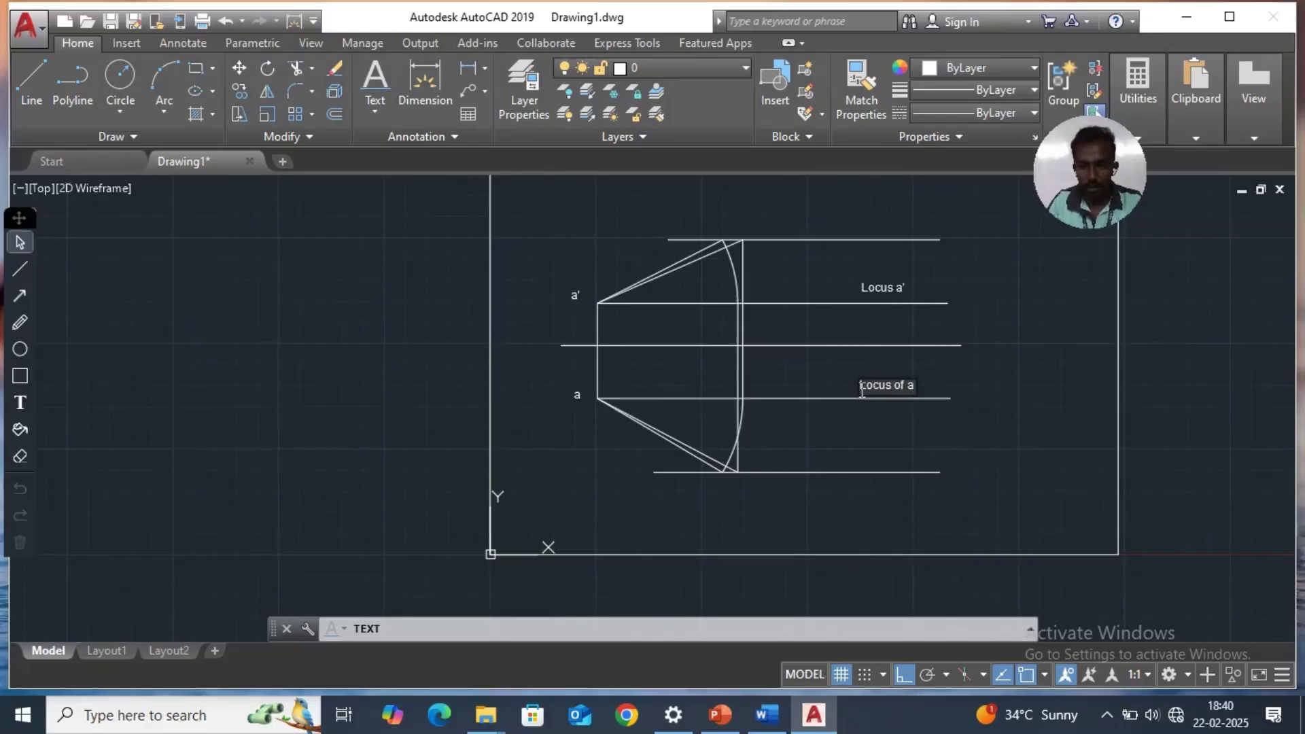
Label the lowest horizontal line "Locus of b" and the topmost horizontal line "Locus of b'".
click(862, 467)
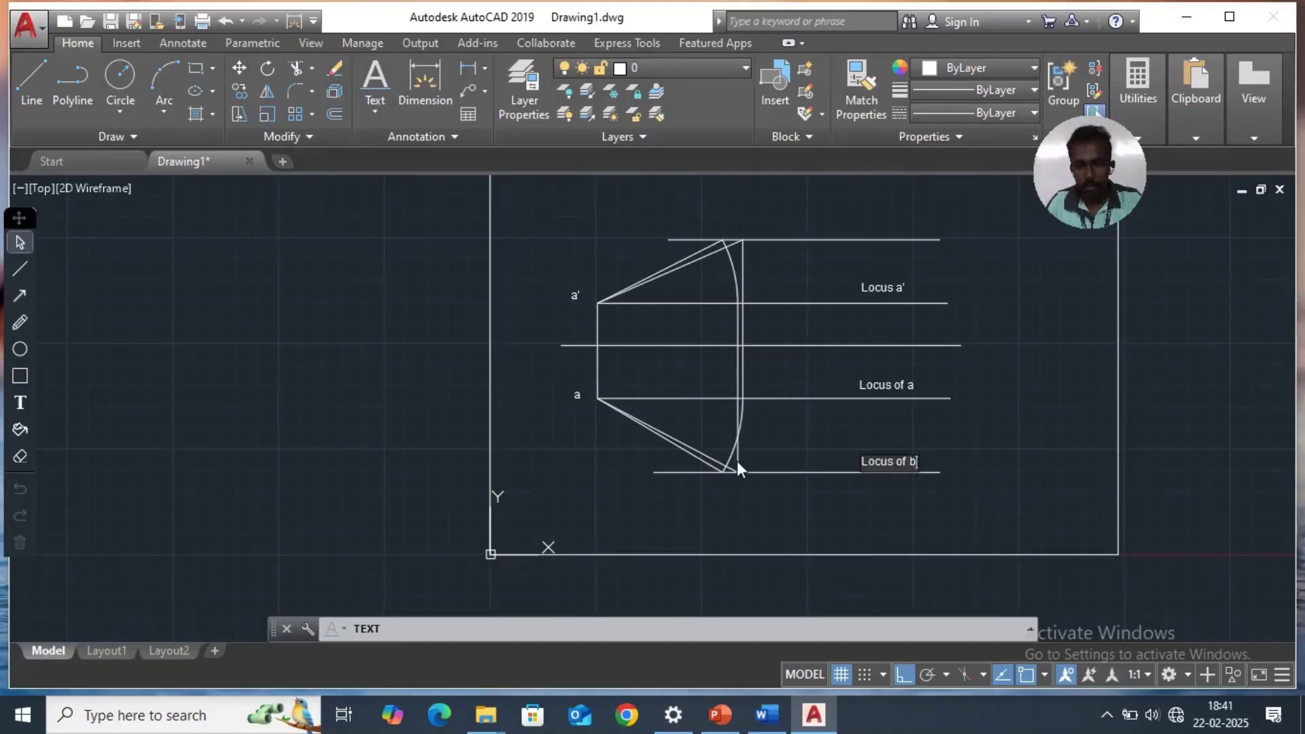
click(864, 232)
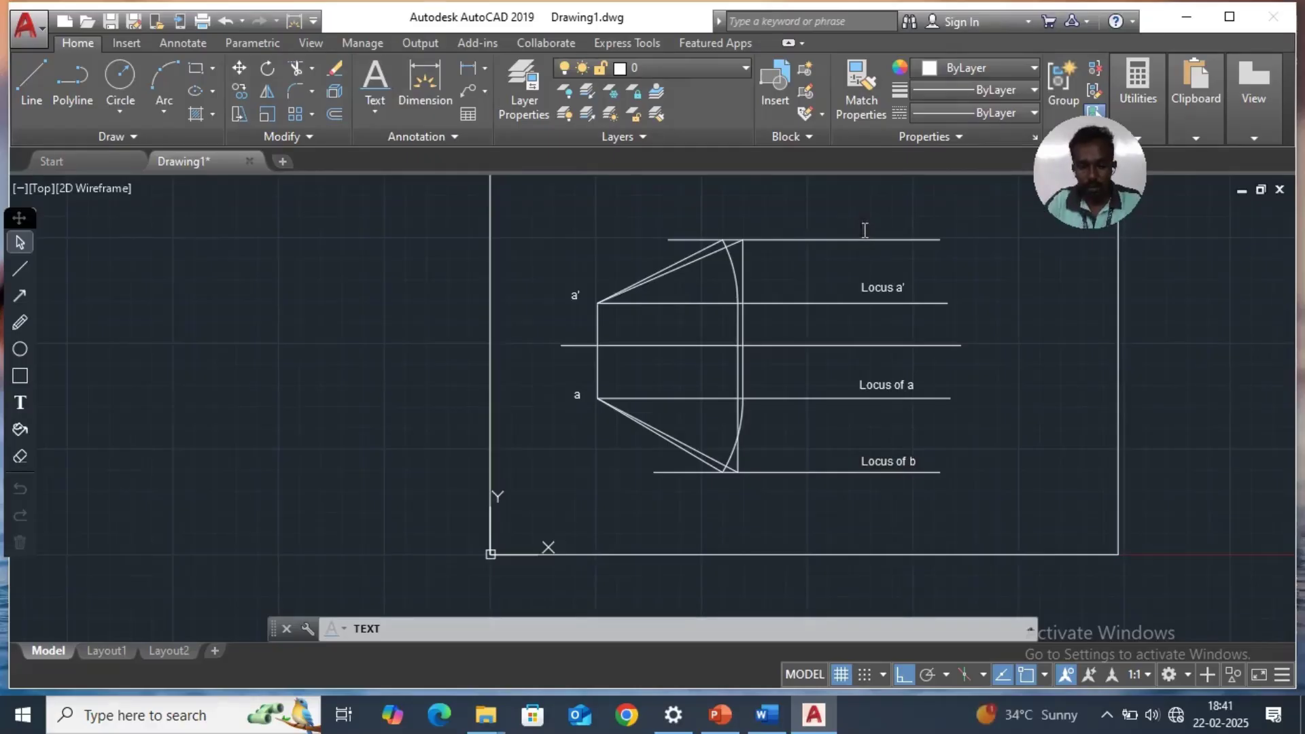
text(Locu)
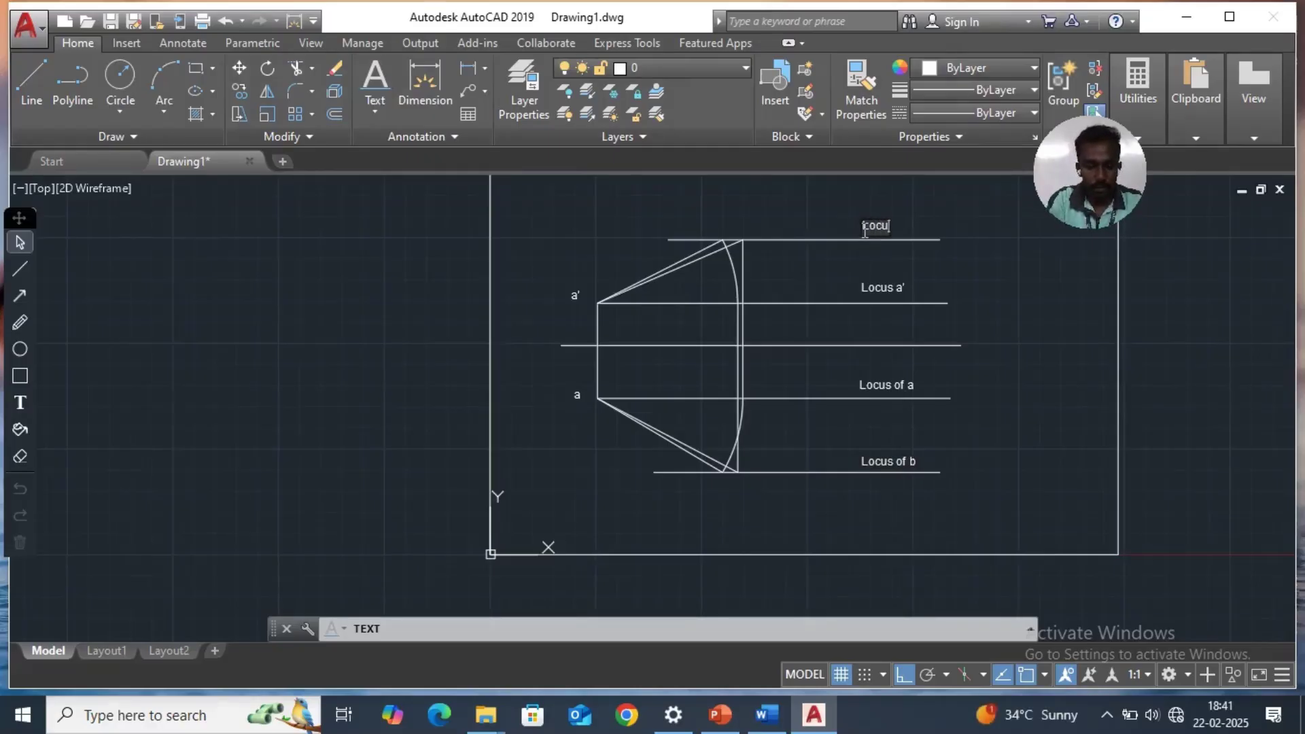
text(s of b)
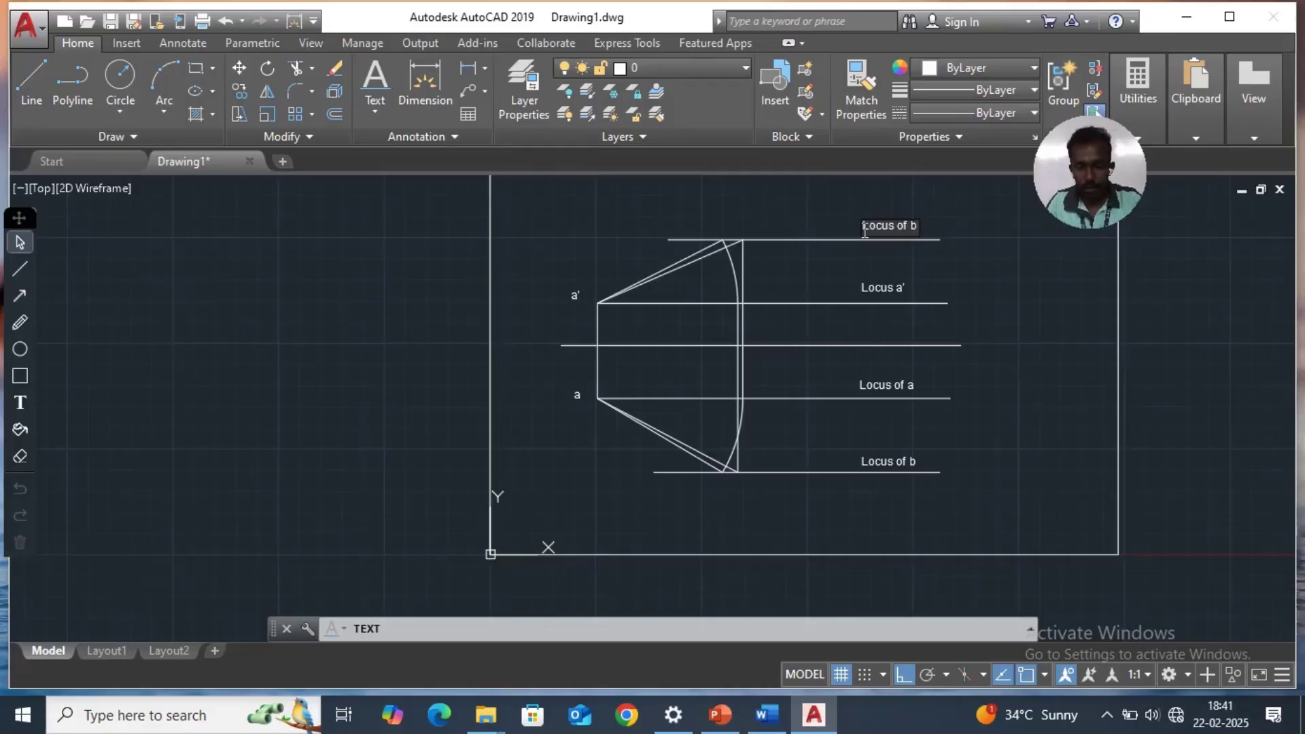
text(')
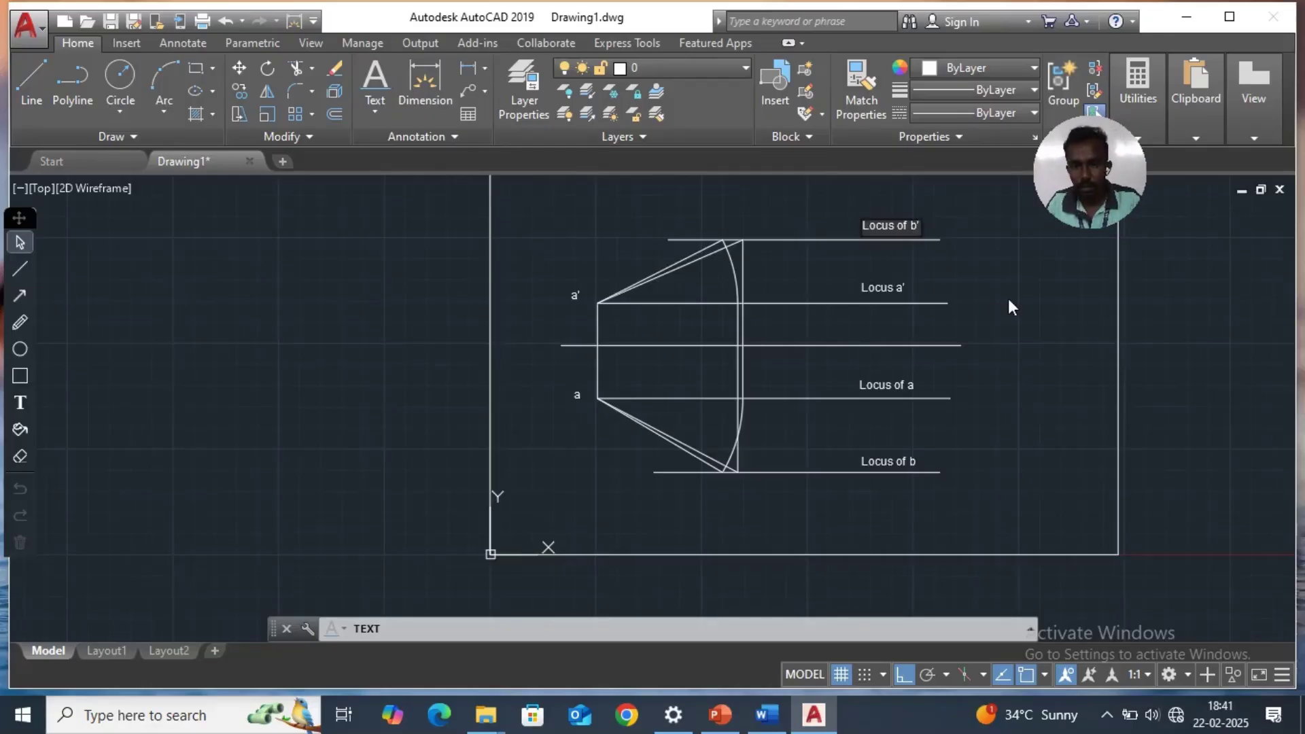
Label the reference line's ends X and Y, and mark VP above and HP below it near the X end.
click(576, 356)
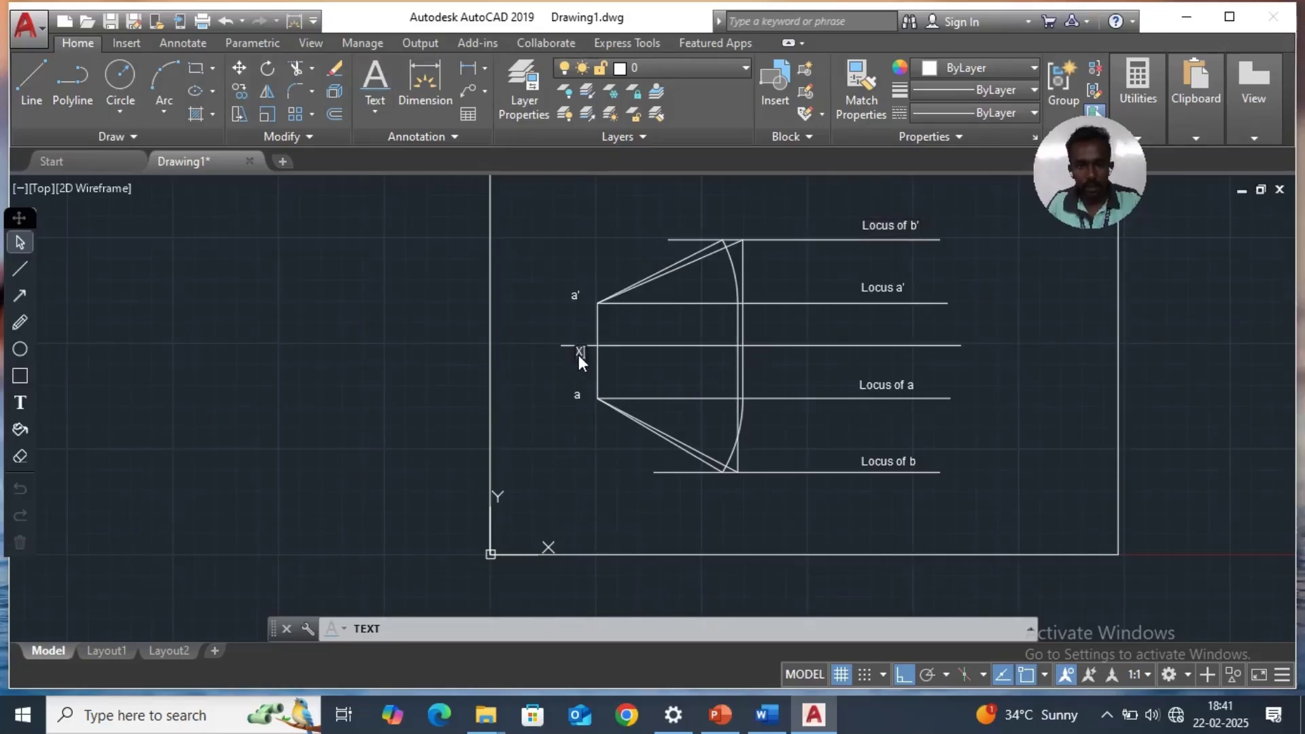
text(X)
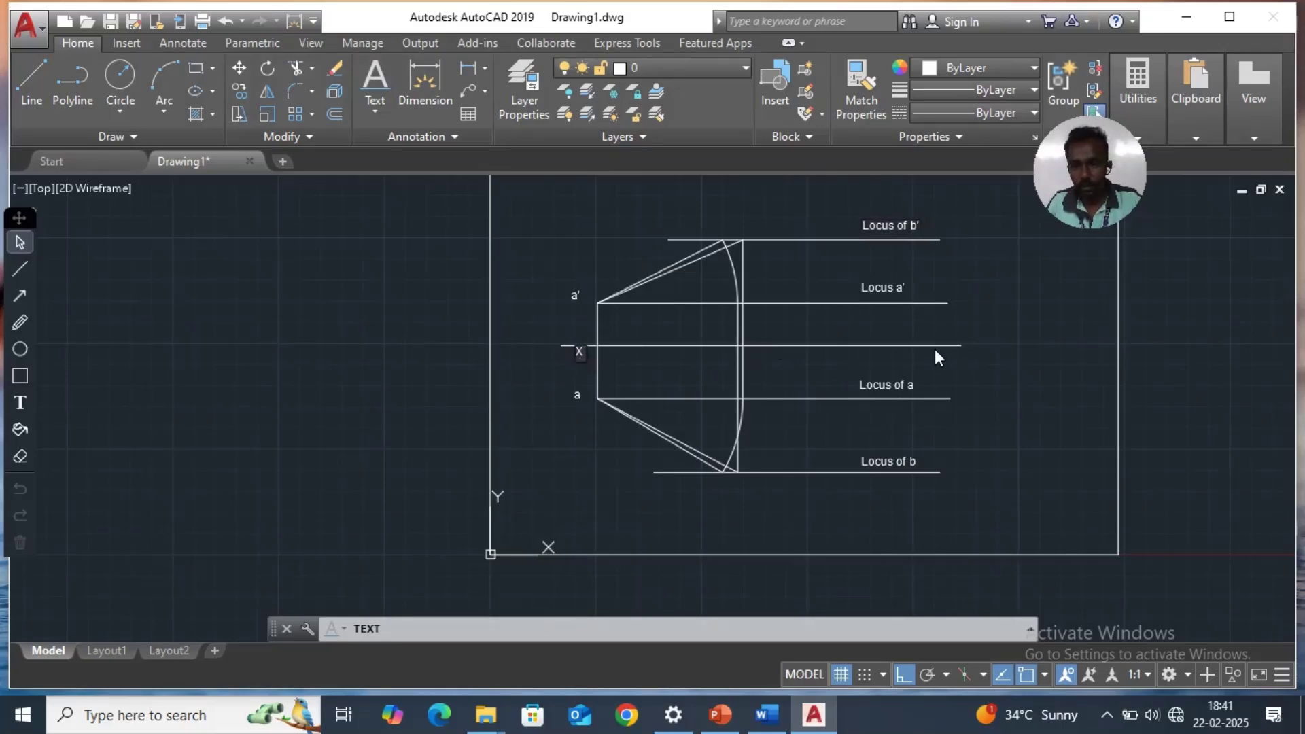
click(926, 355)
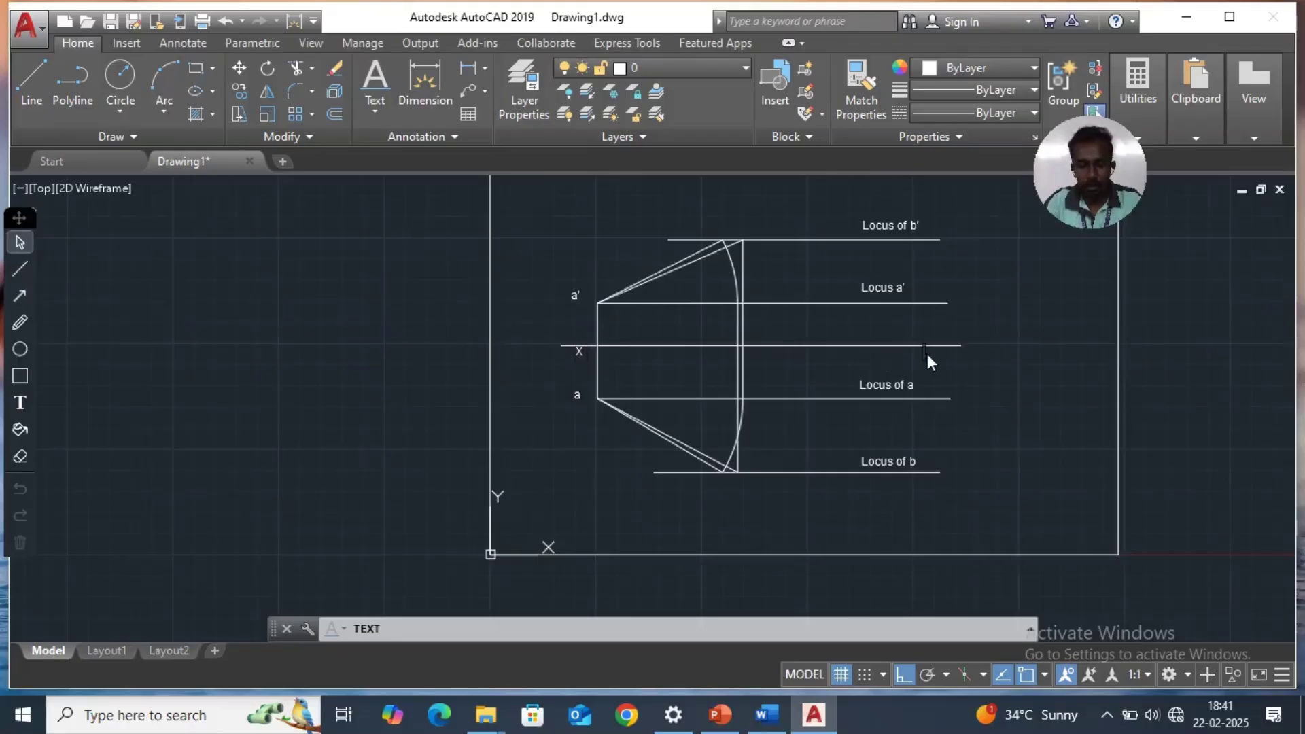
click(998, 365)
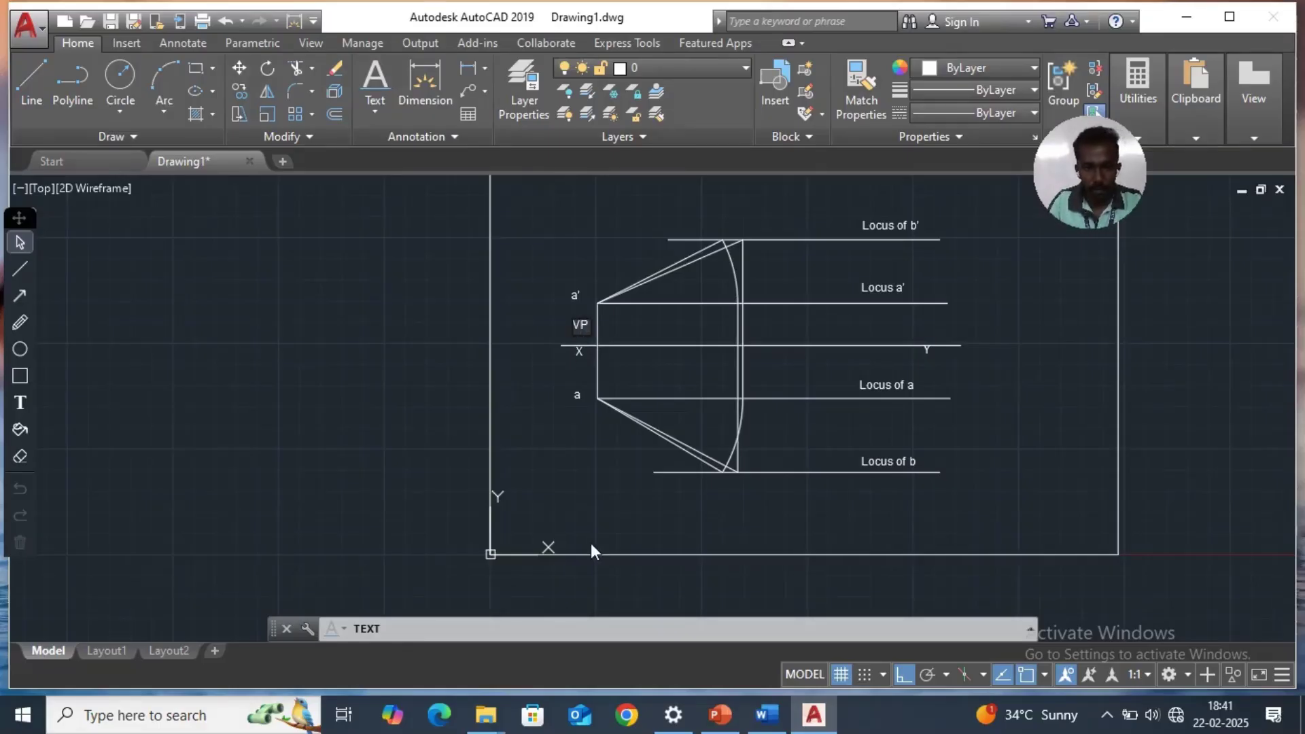
click(577, 370)
text(HP)
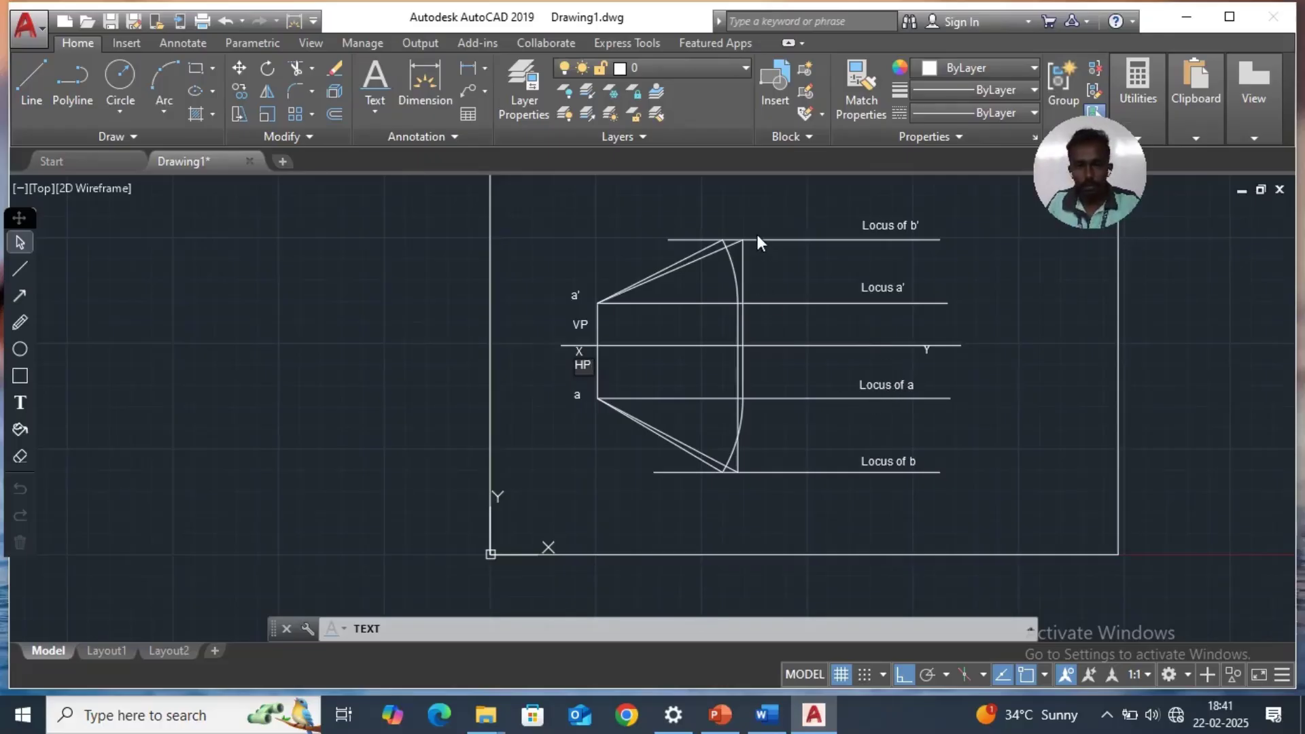
Label the inclined lines' ends b and b1 on the lowest line and b' and b2' on the topmost line, adding a 2 at b1's numeral.
click(741, 479)
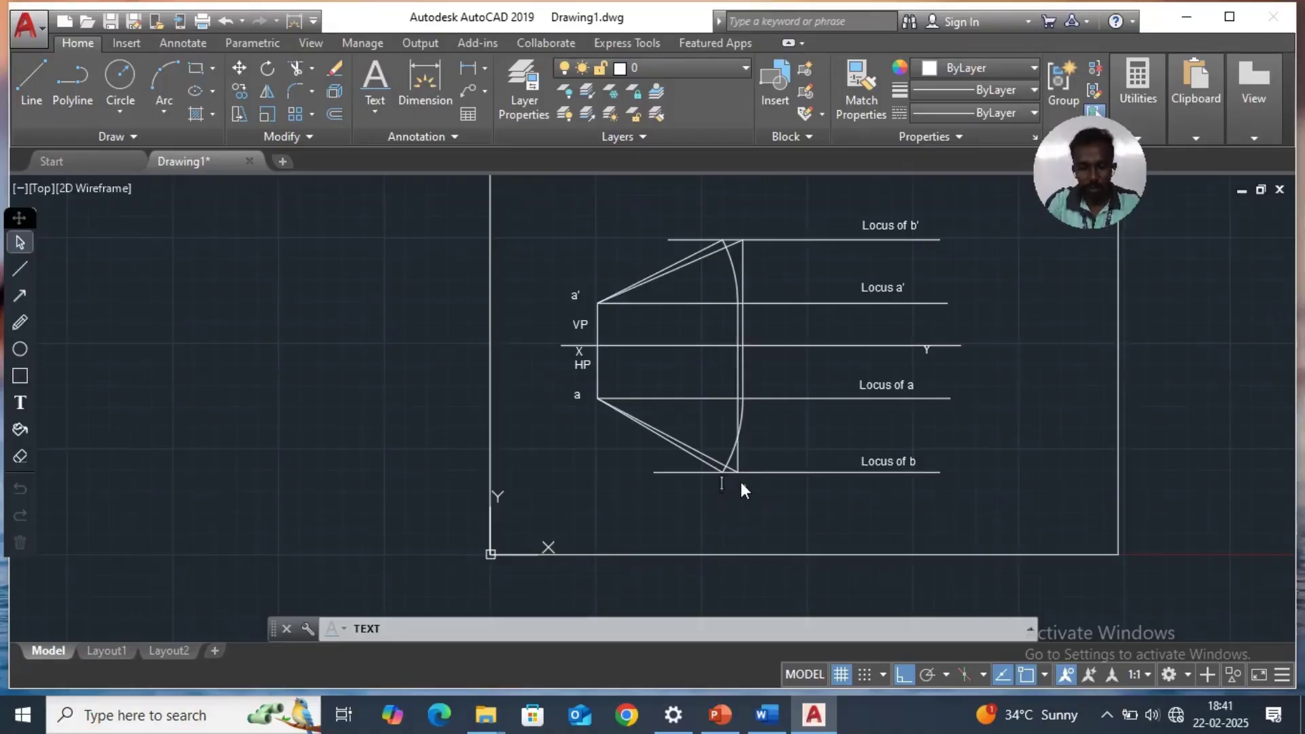
text(b)
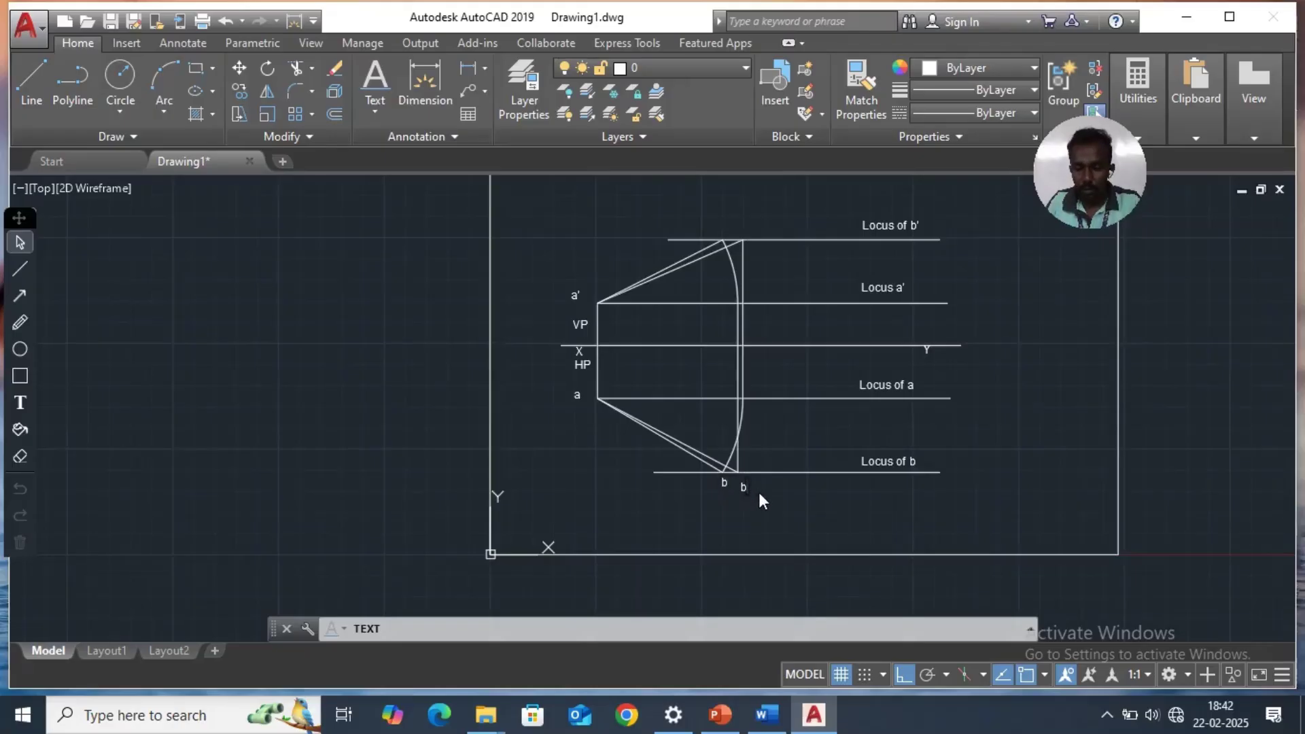
text(1)
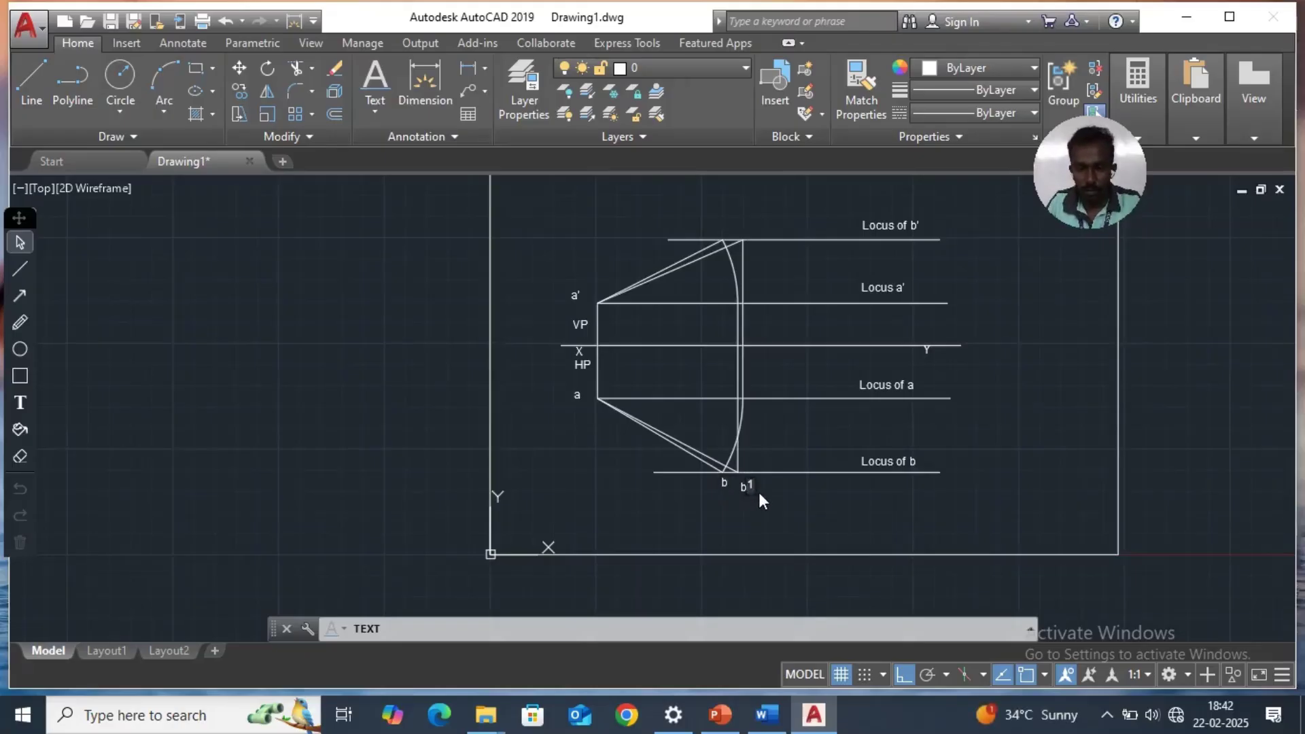
click(746, 232)
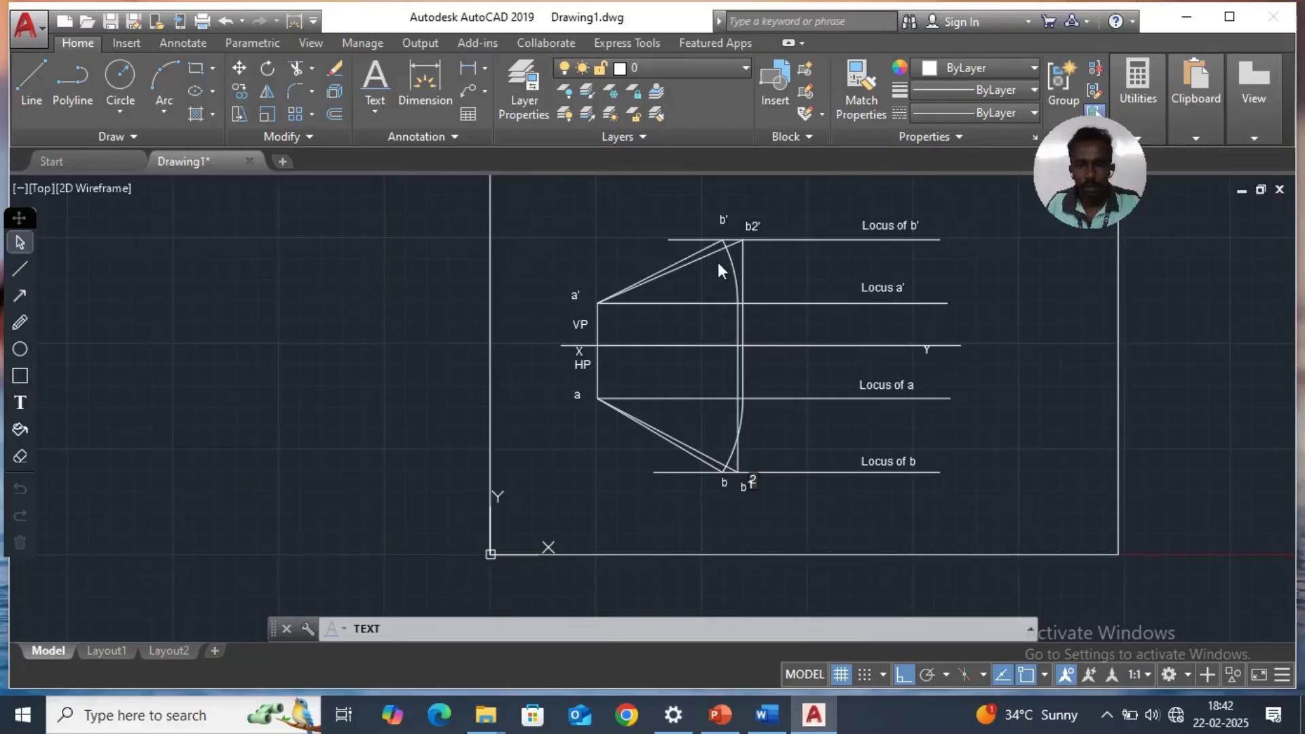
Add the note "All Dimensions are in mm" below the Locus of b line and finish the text command.
click(552, 306)
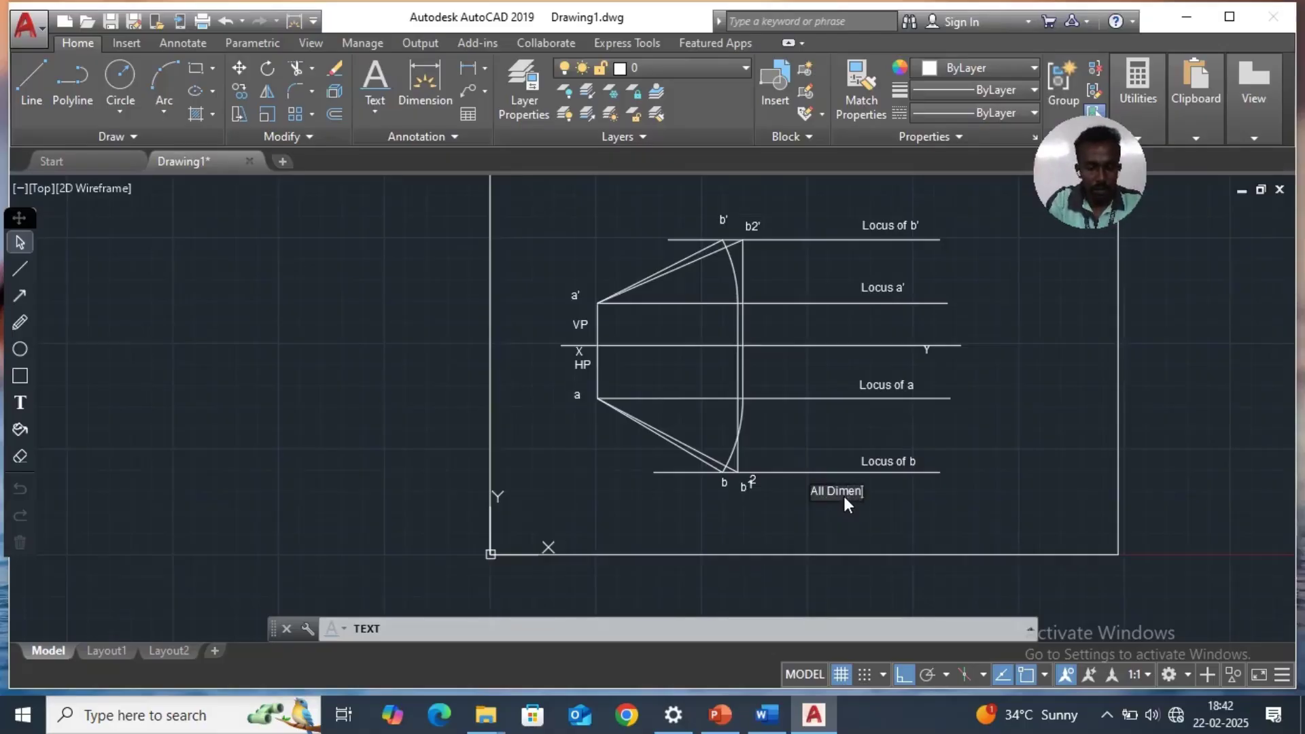
text(ons)
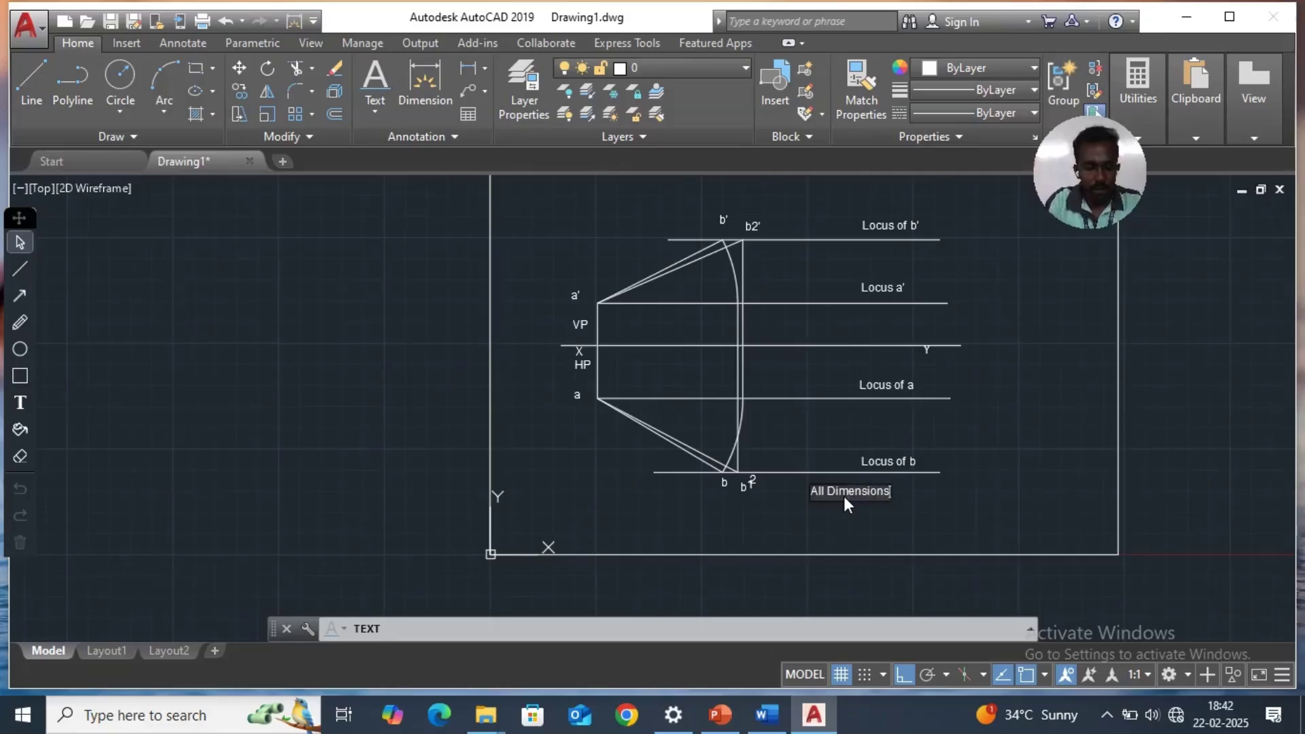
text( are in mm)
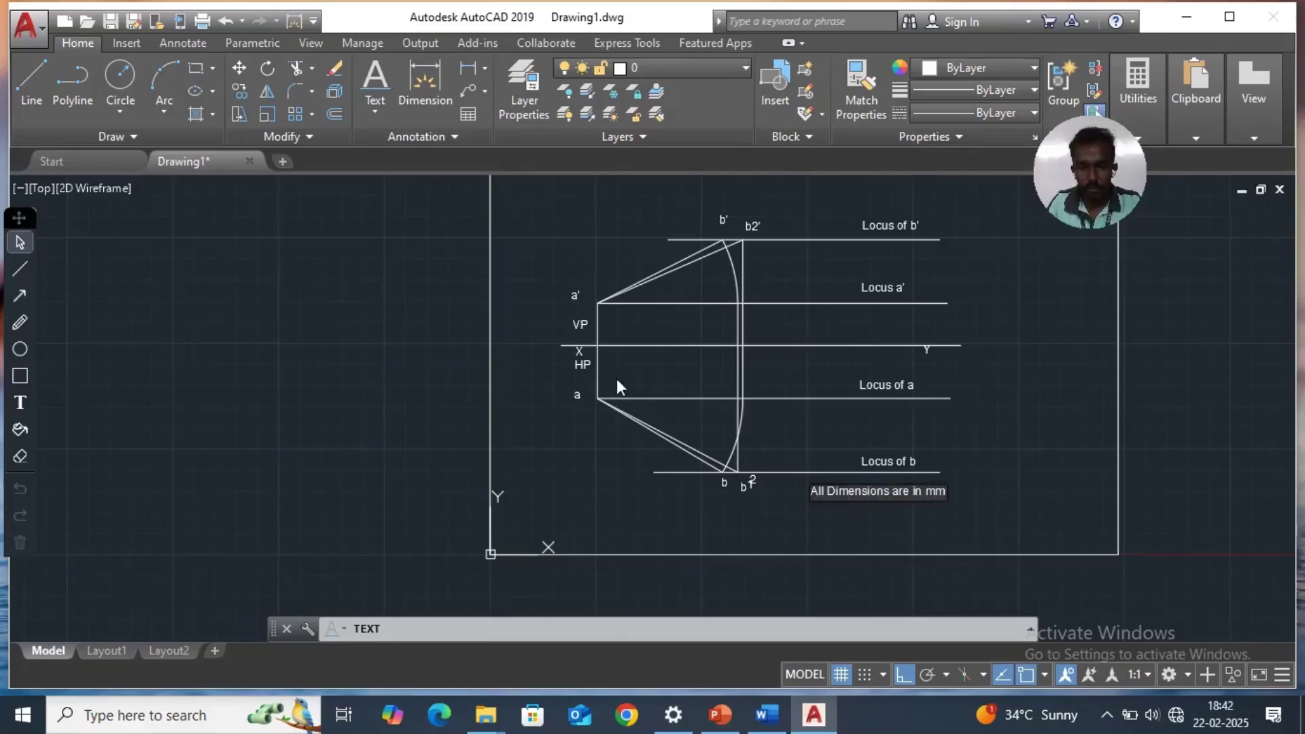
key(Return)
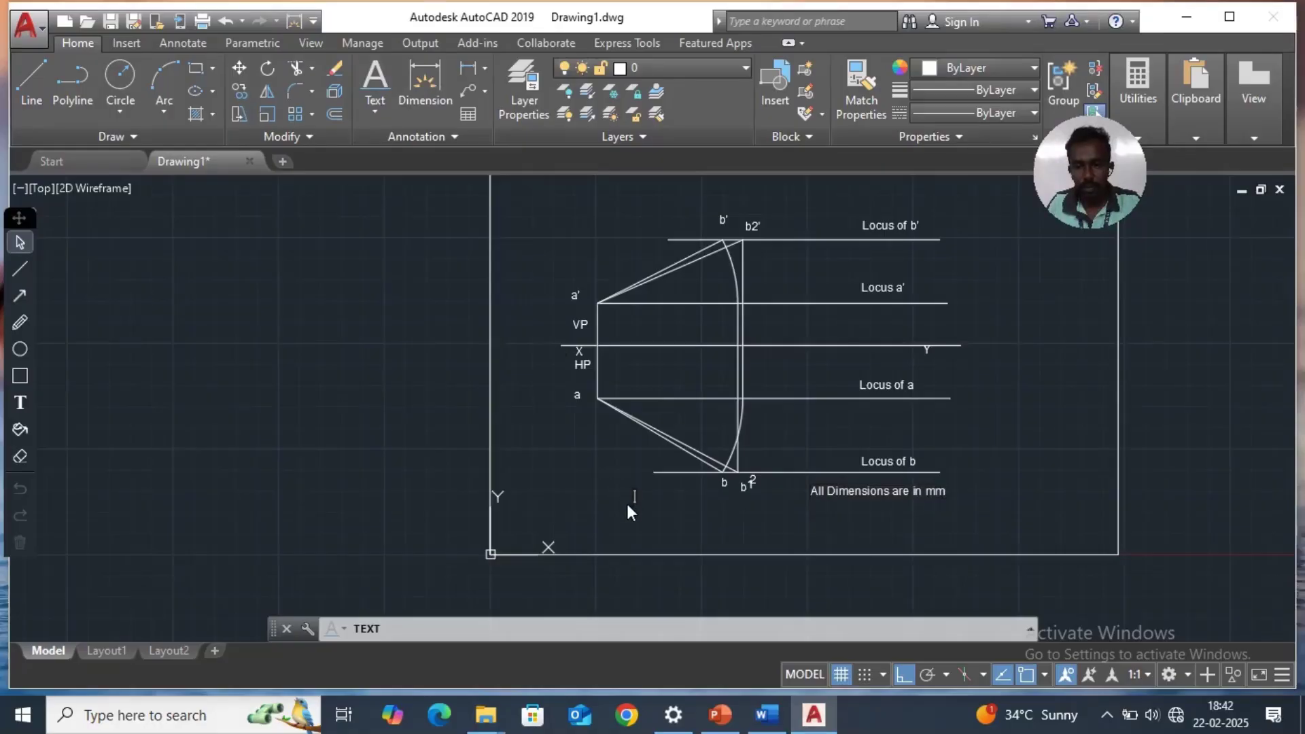
key(Return)
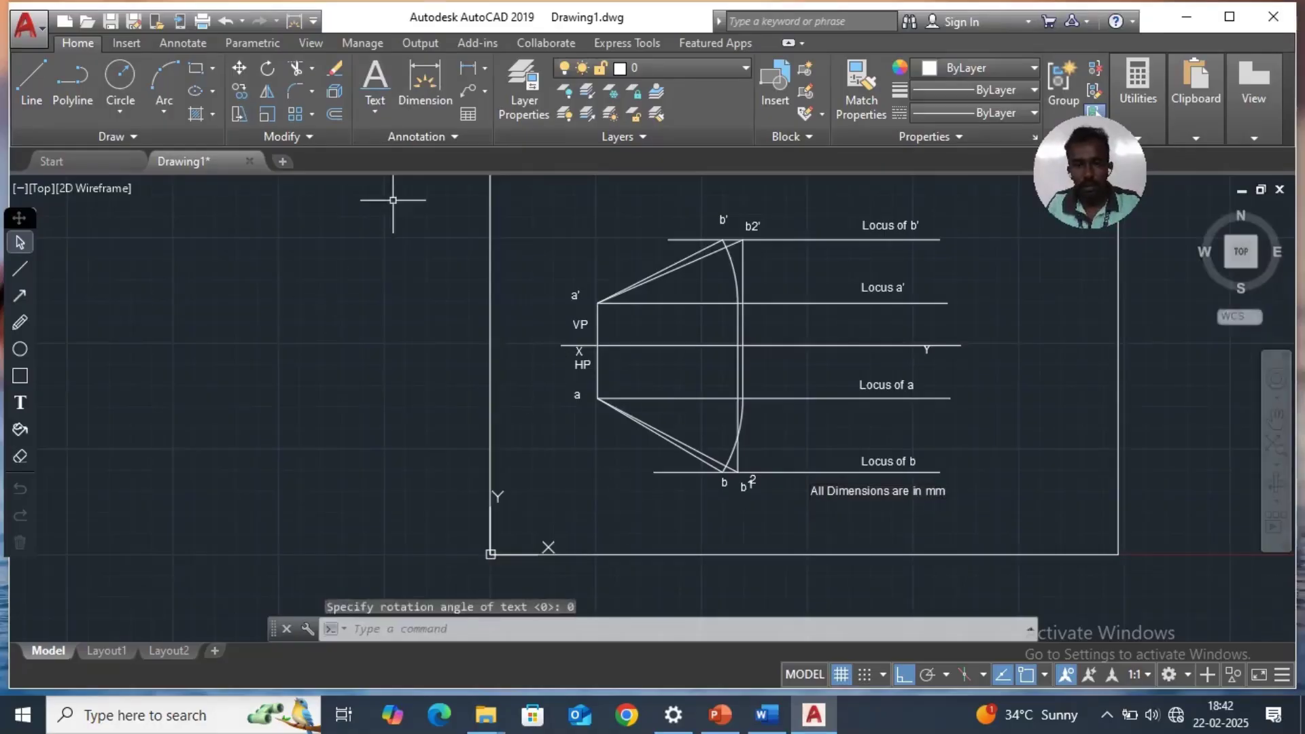
click(425, 85)
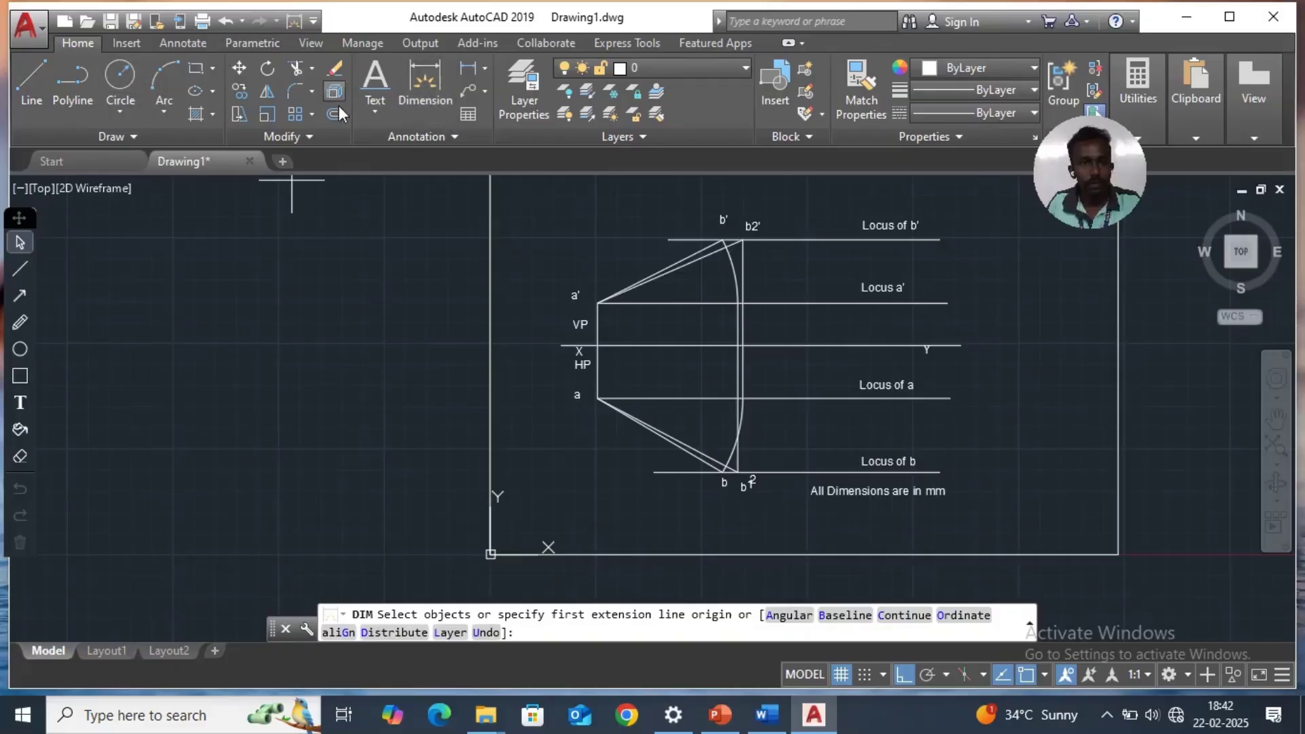
click(431, 96)
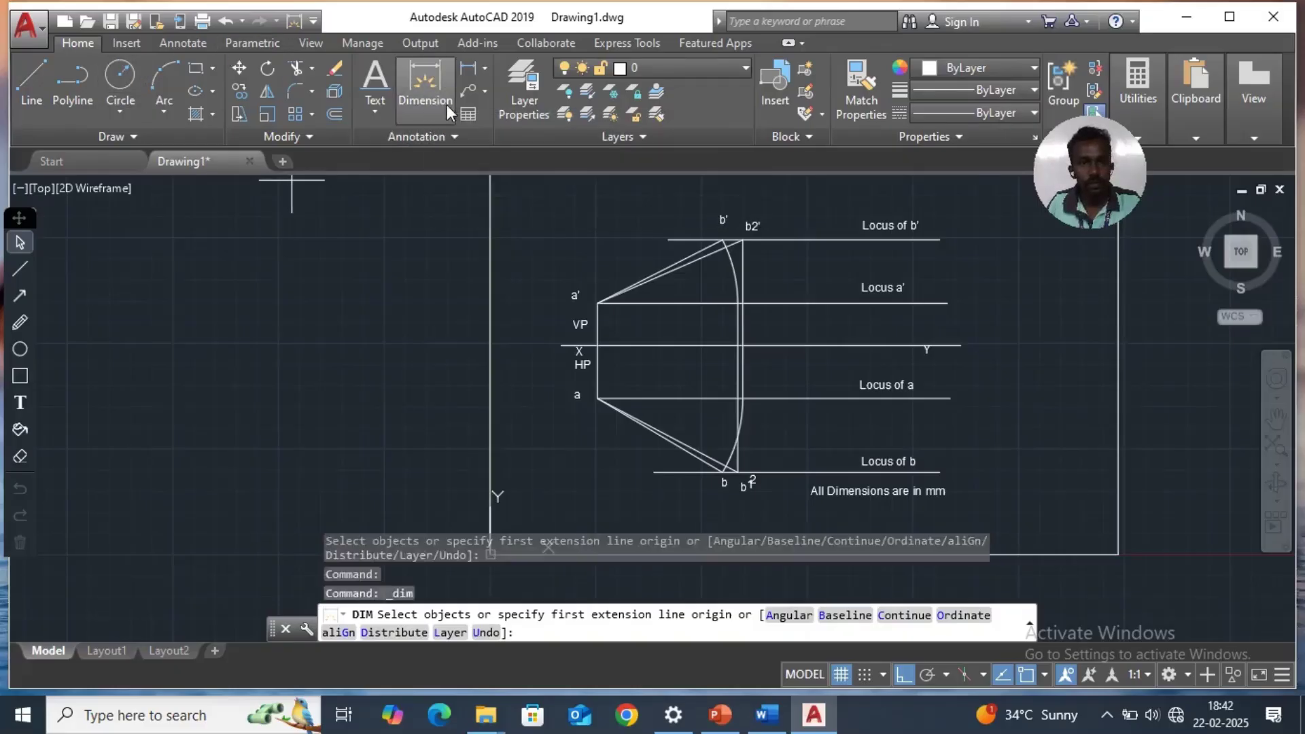
click(476, 70)
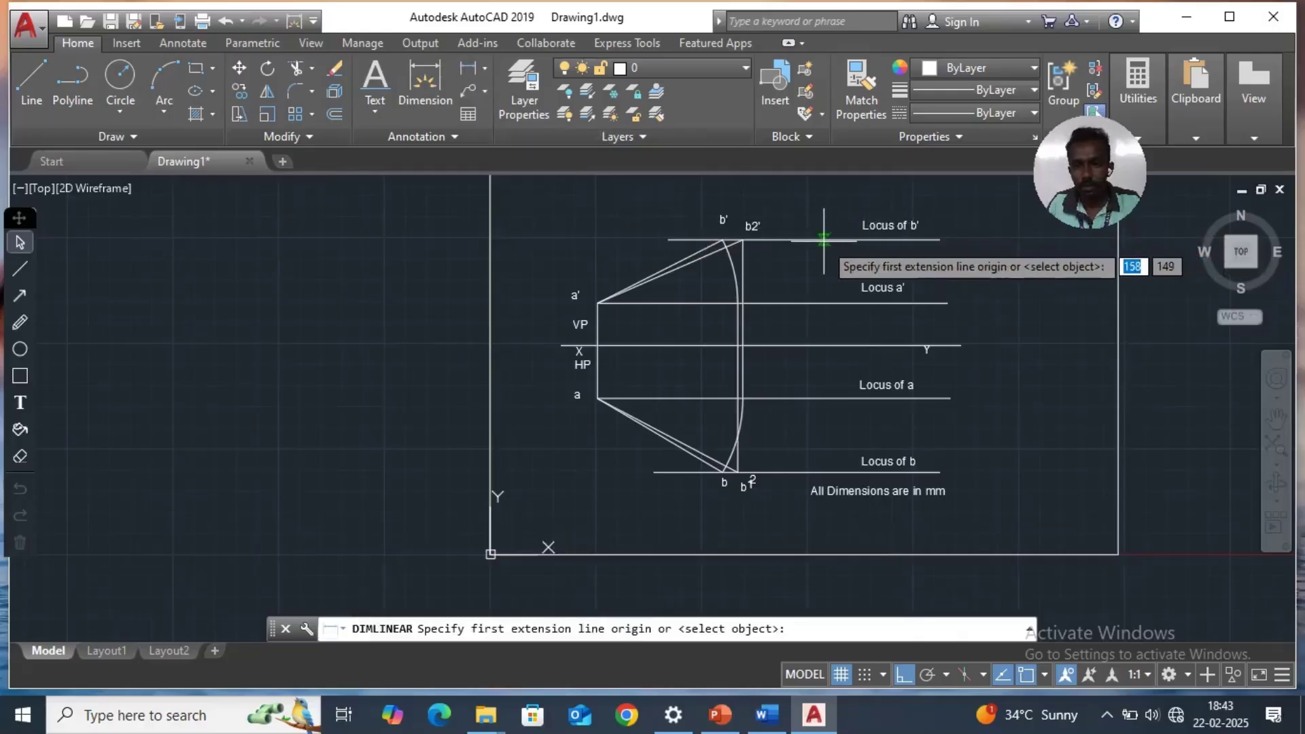
click(922, 240)
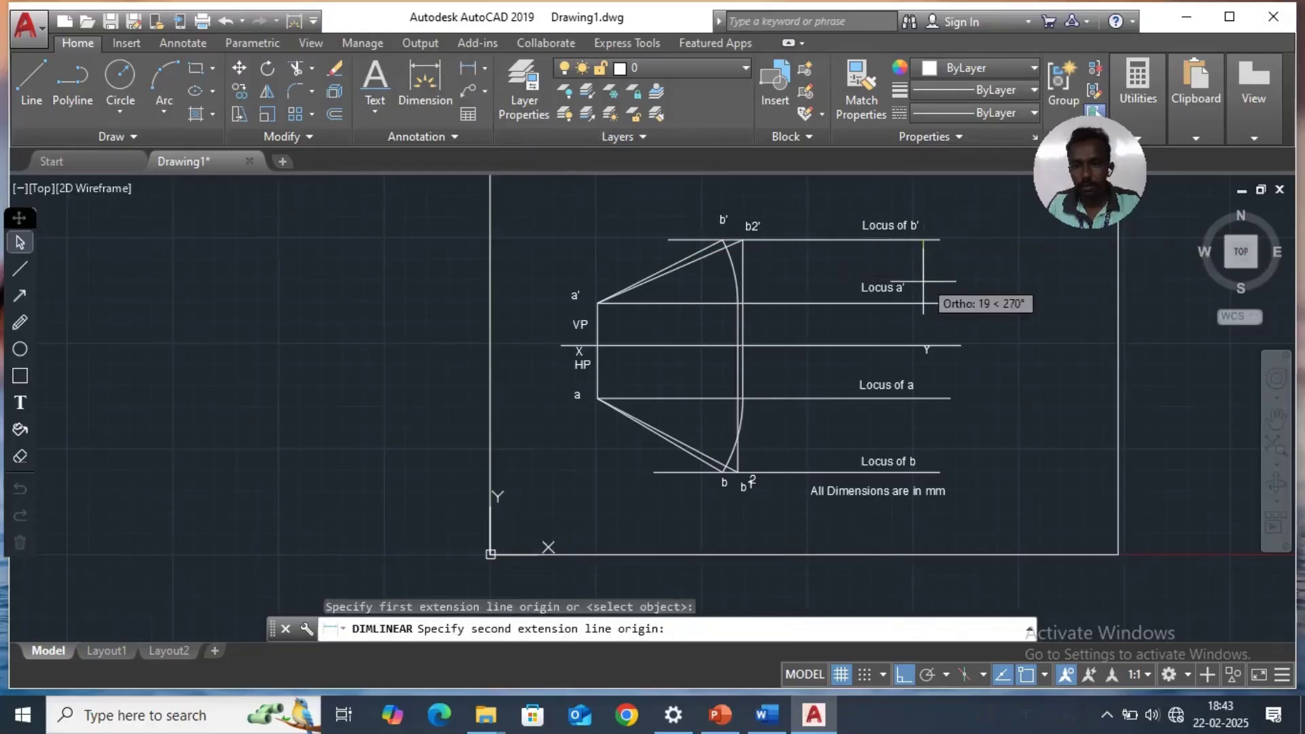
click(923, 304)
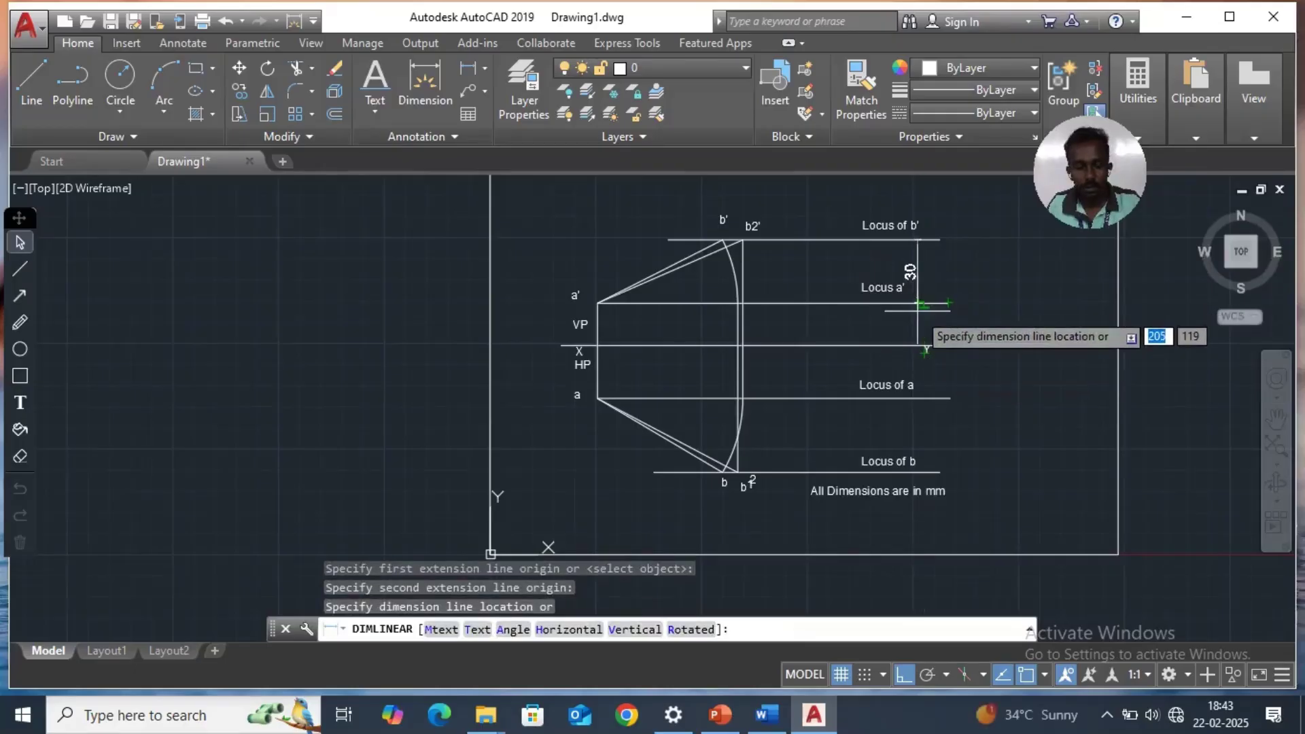
key(Escape)
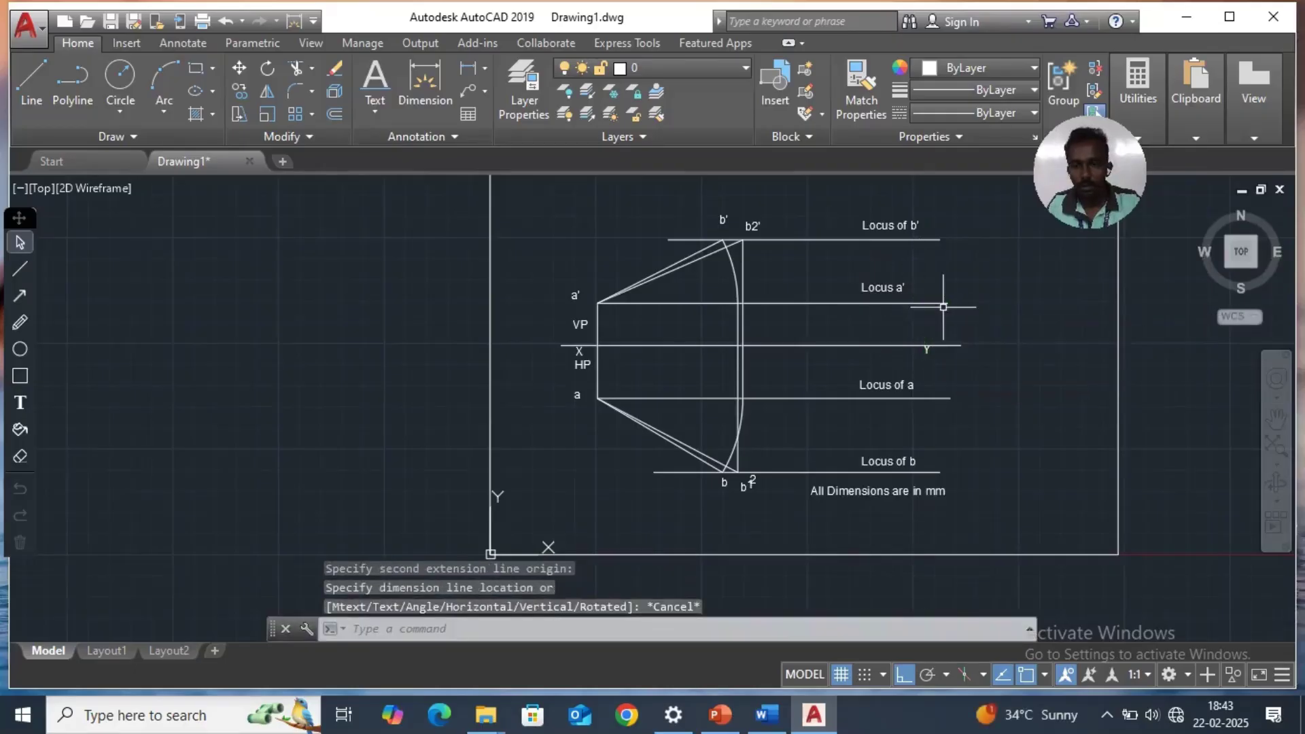
Add vertical linear dimensions from the XY reference line to the Locus of b' line and to the Locus of b line, beyond the lines' Y ends.
click(468, 68)
click(923, 239)
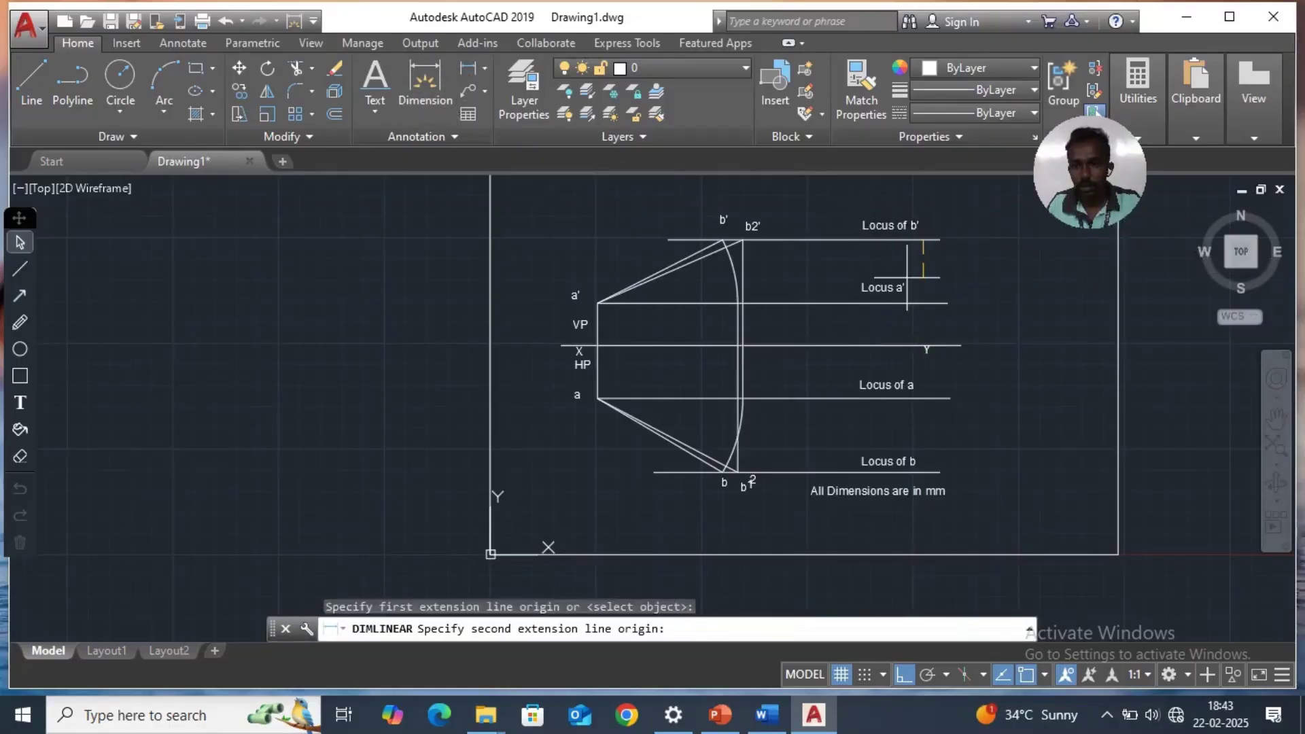
click(921, 346)
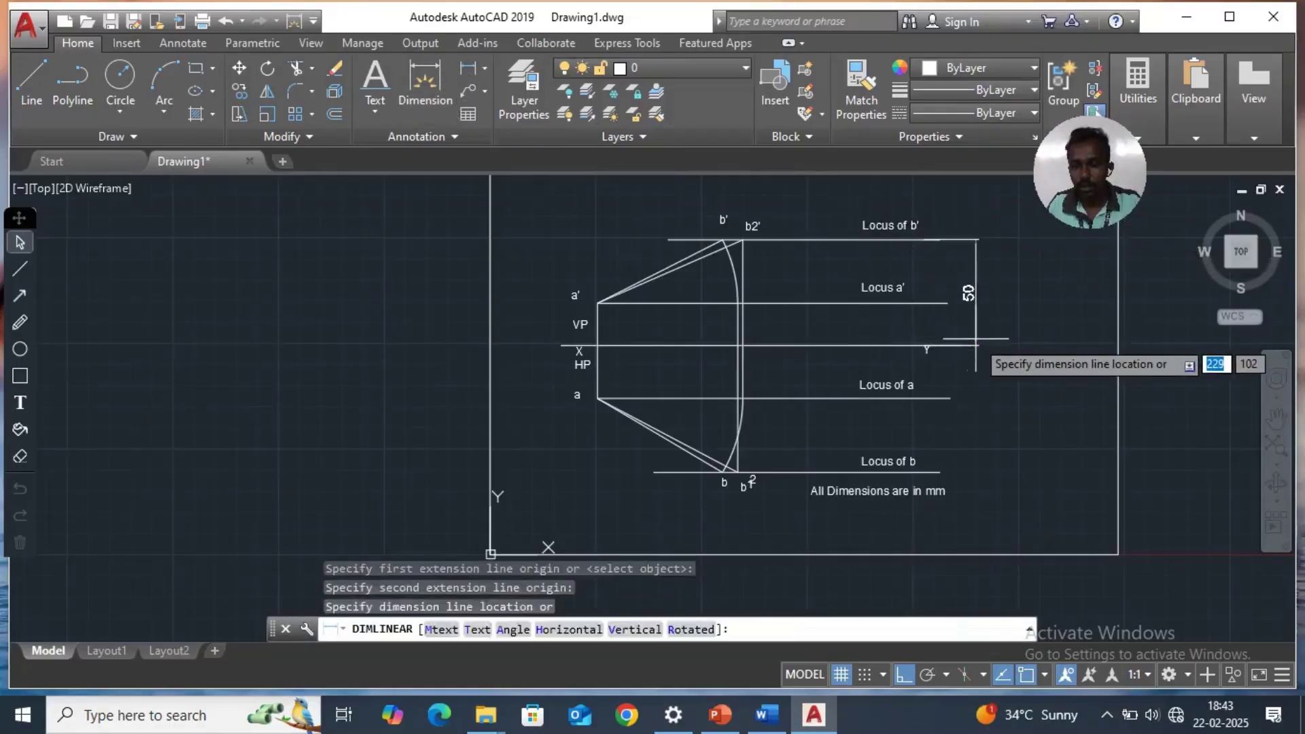
click(980, 371)
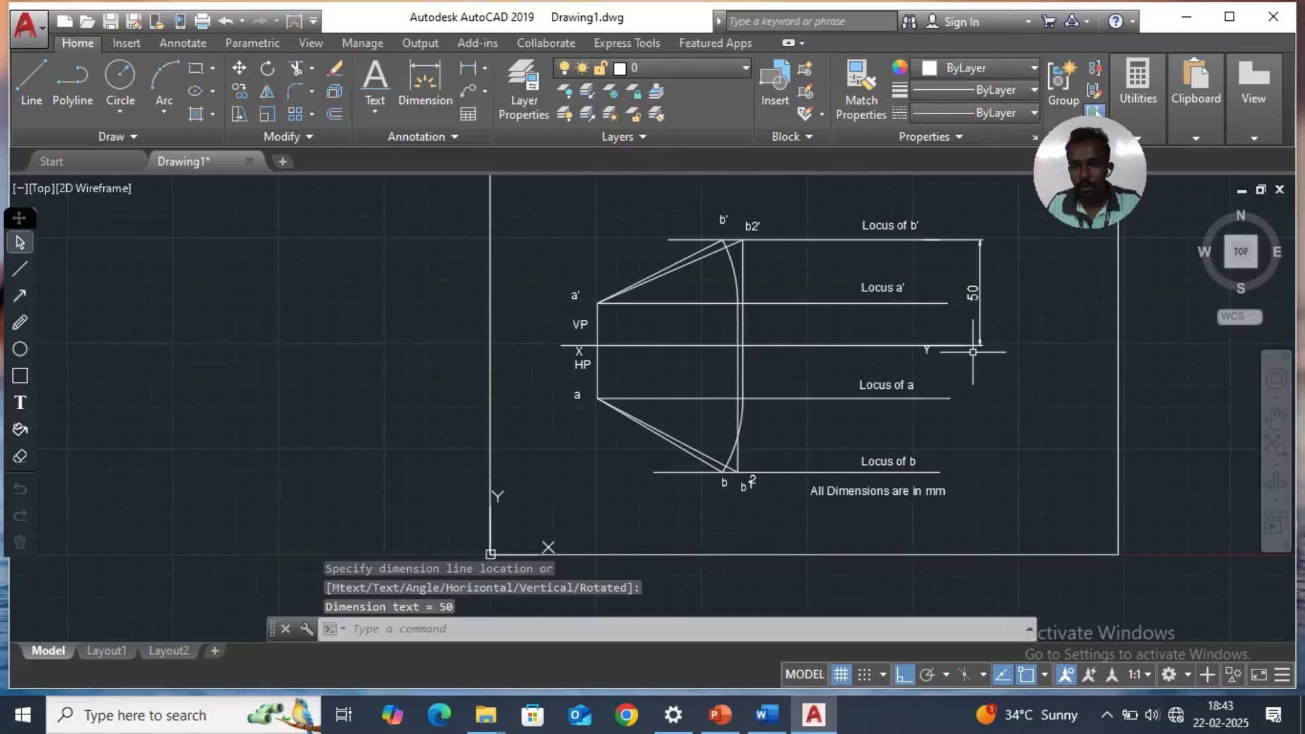
click(427, 98)
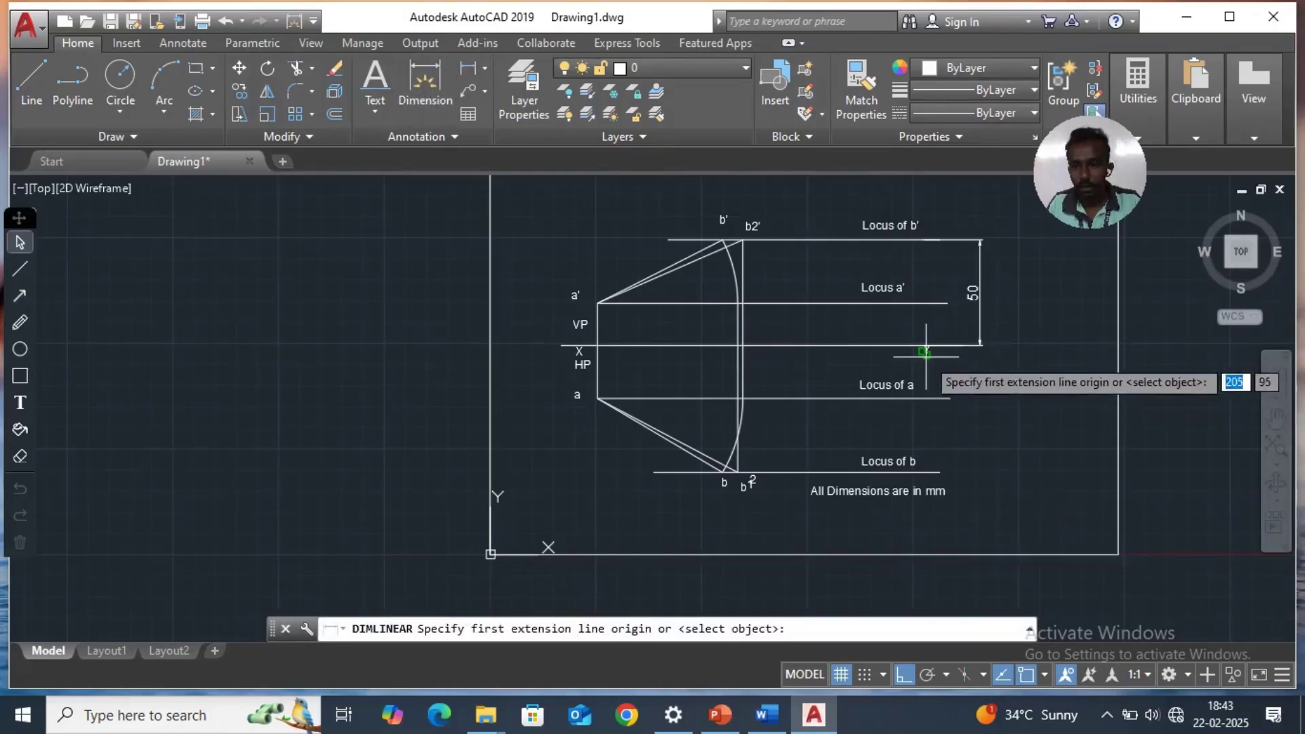
click(954, 346)
click(941, 472)
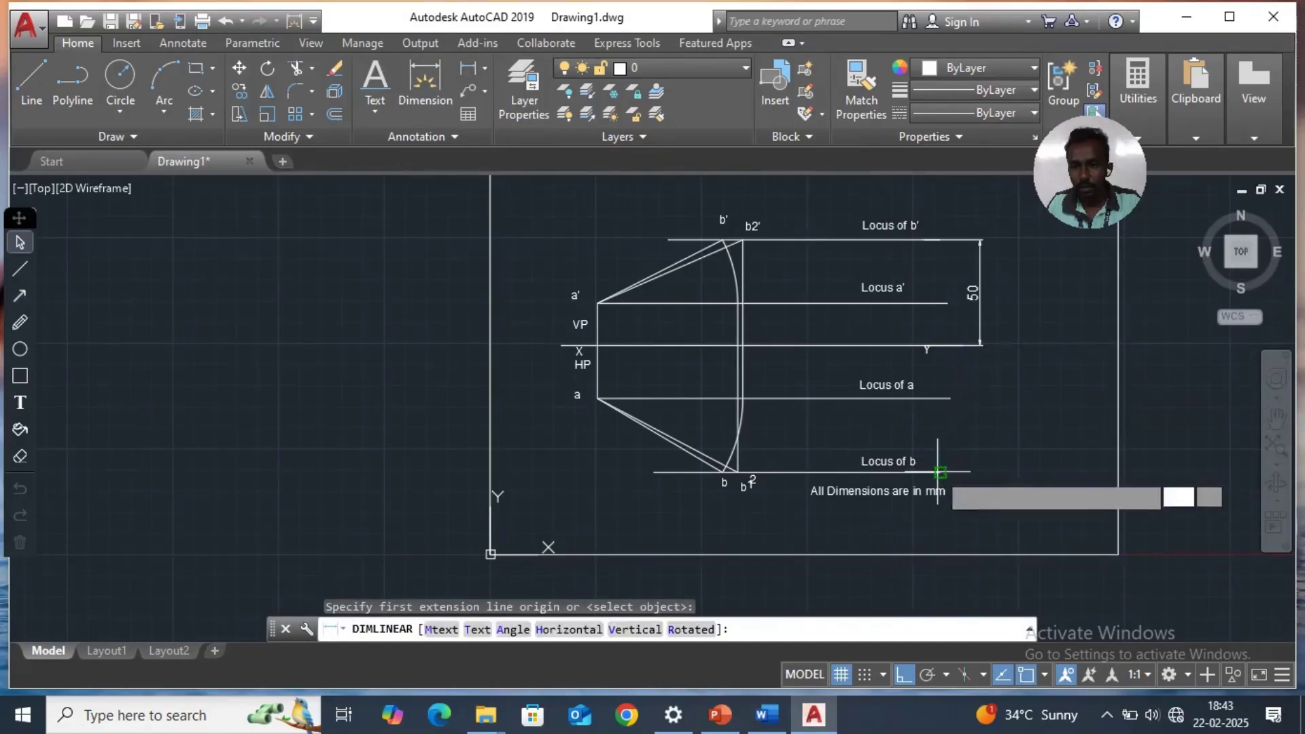
click(978, 466)
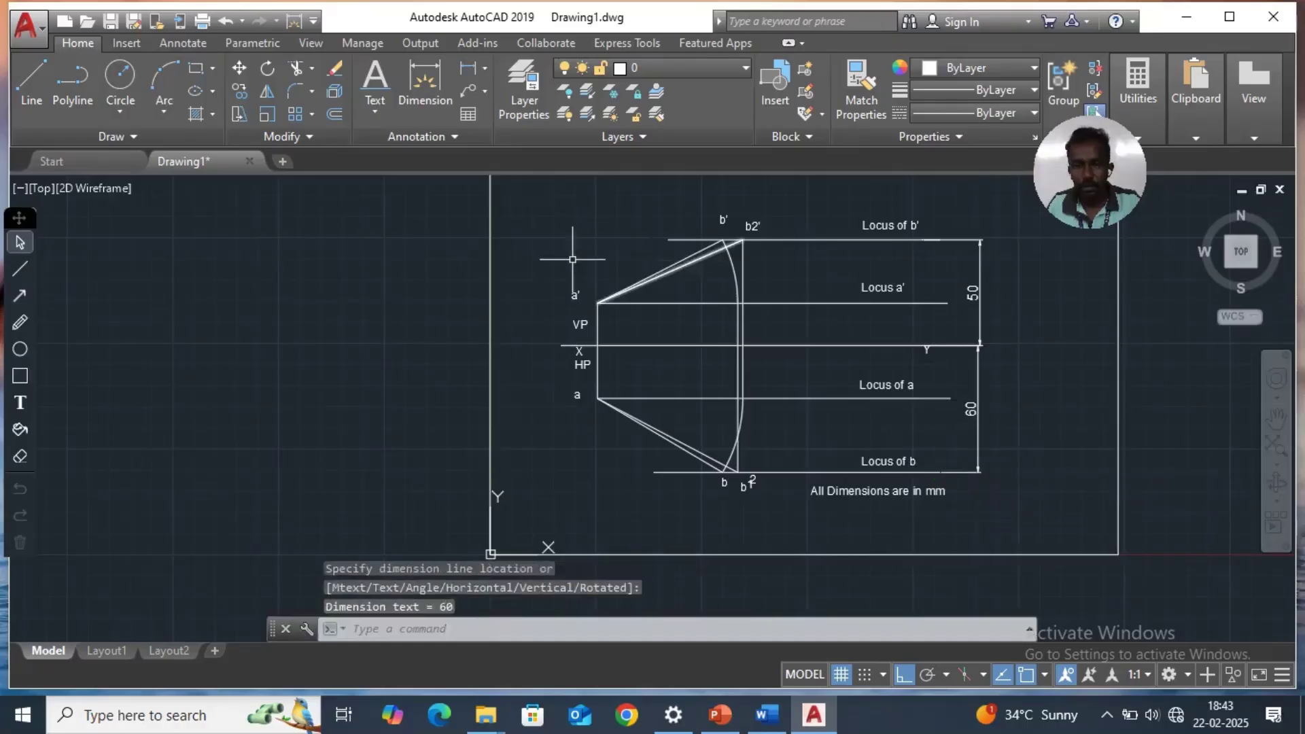
Add vertical linear dimensions from the XY reference line to the Locus a' line and to the Locus of a line, near the Y label.
click(425, 85)
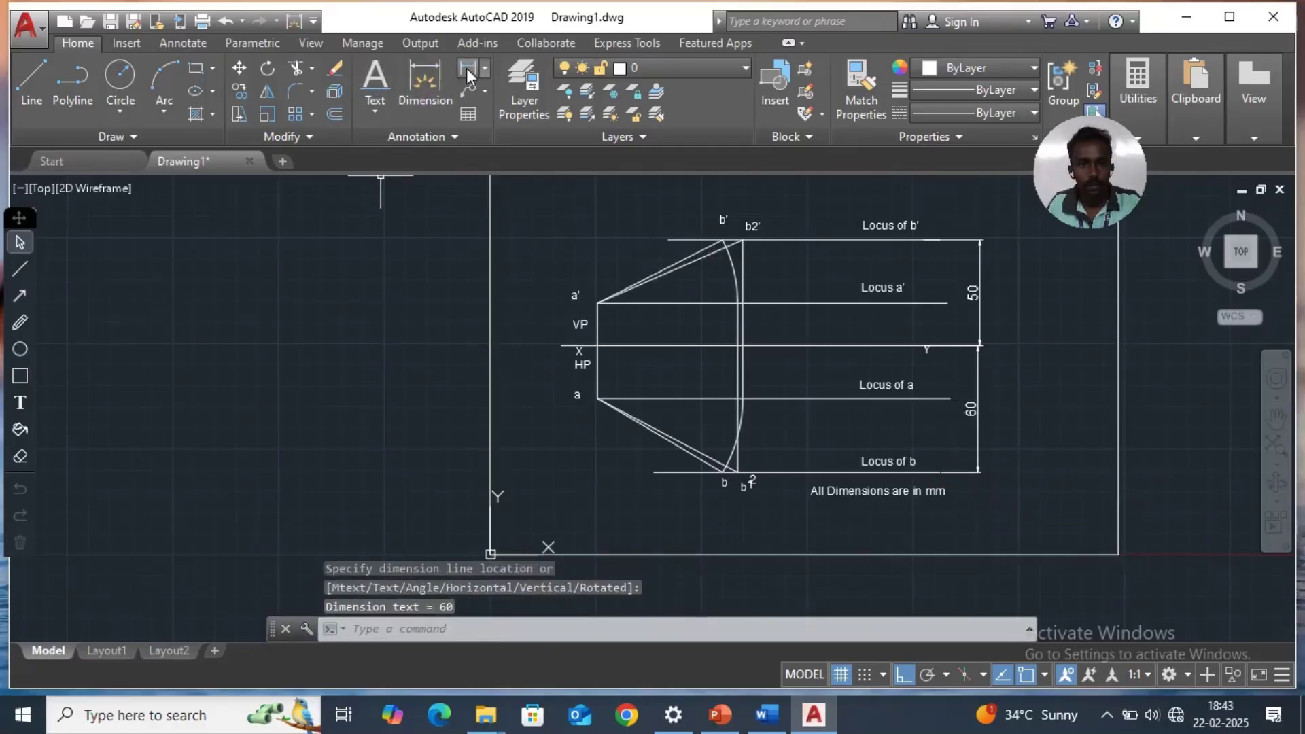
click(622, 303)
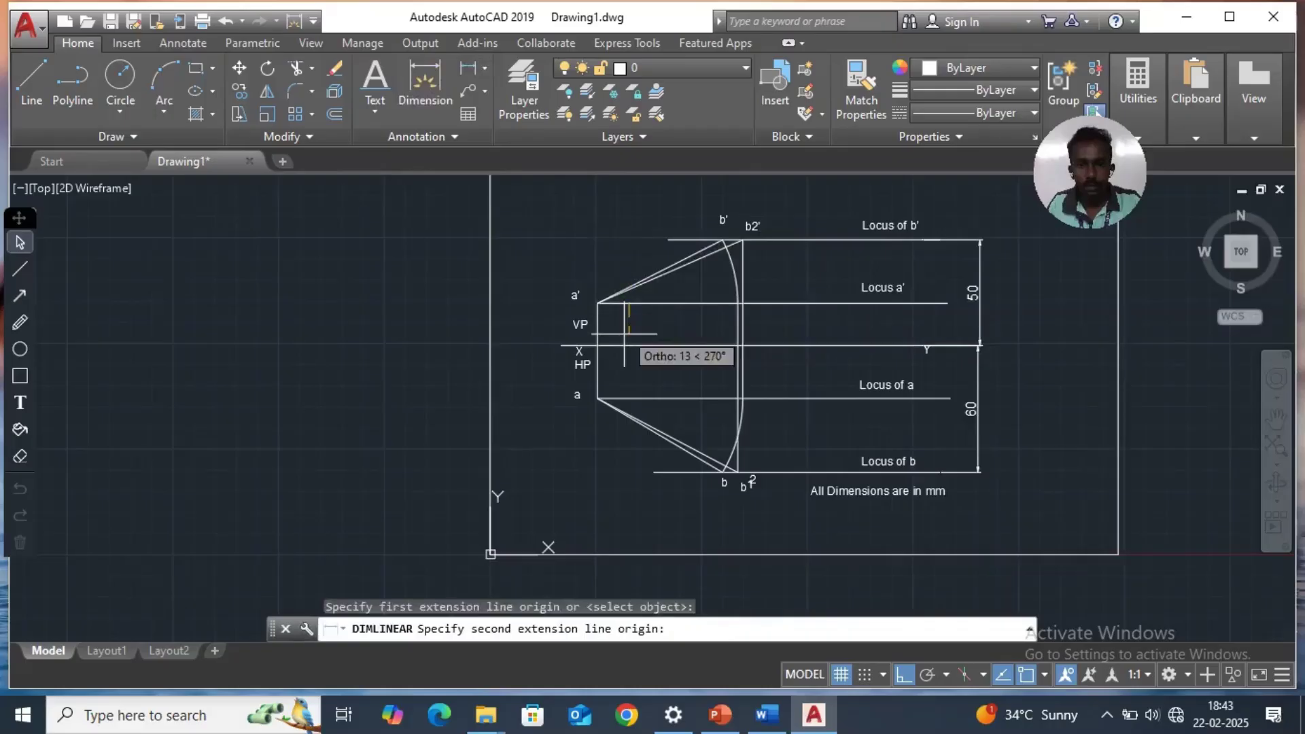
click(627, 345)
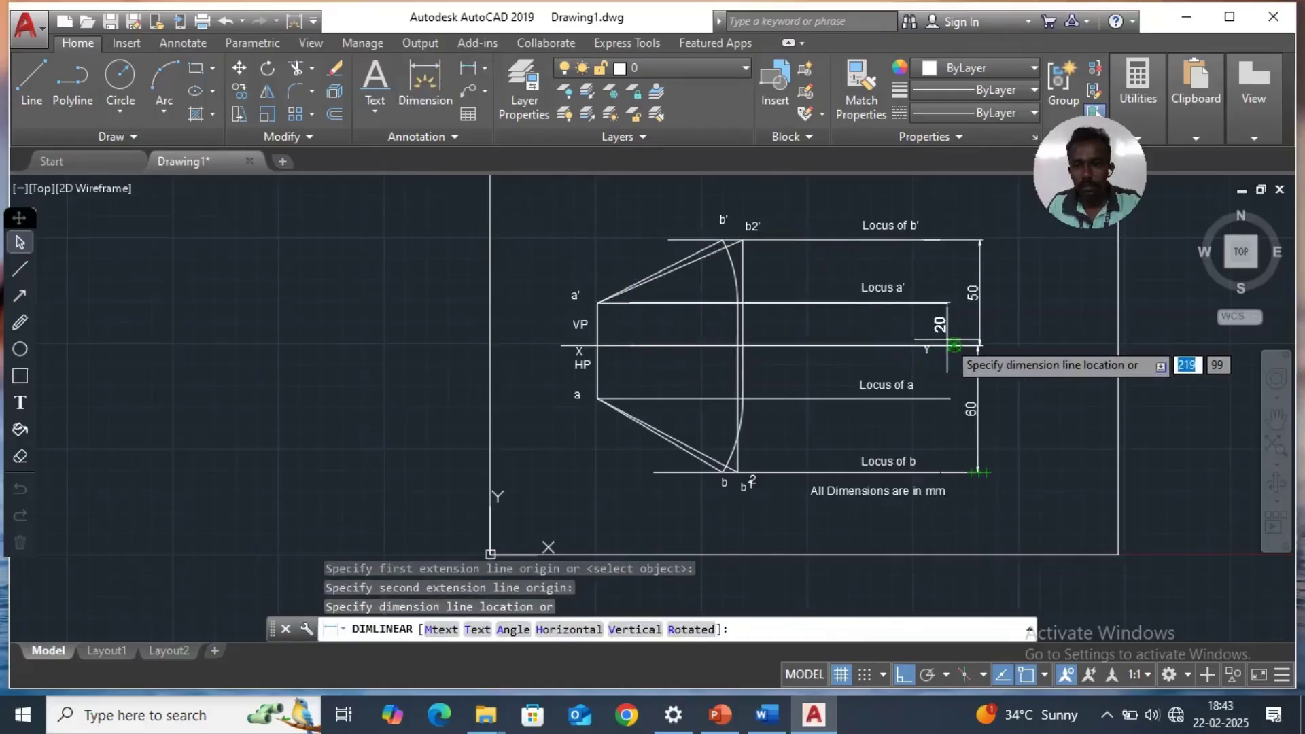
click(937, 347)
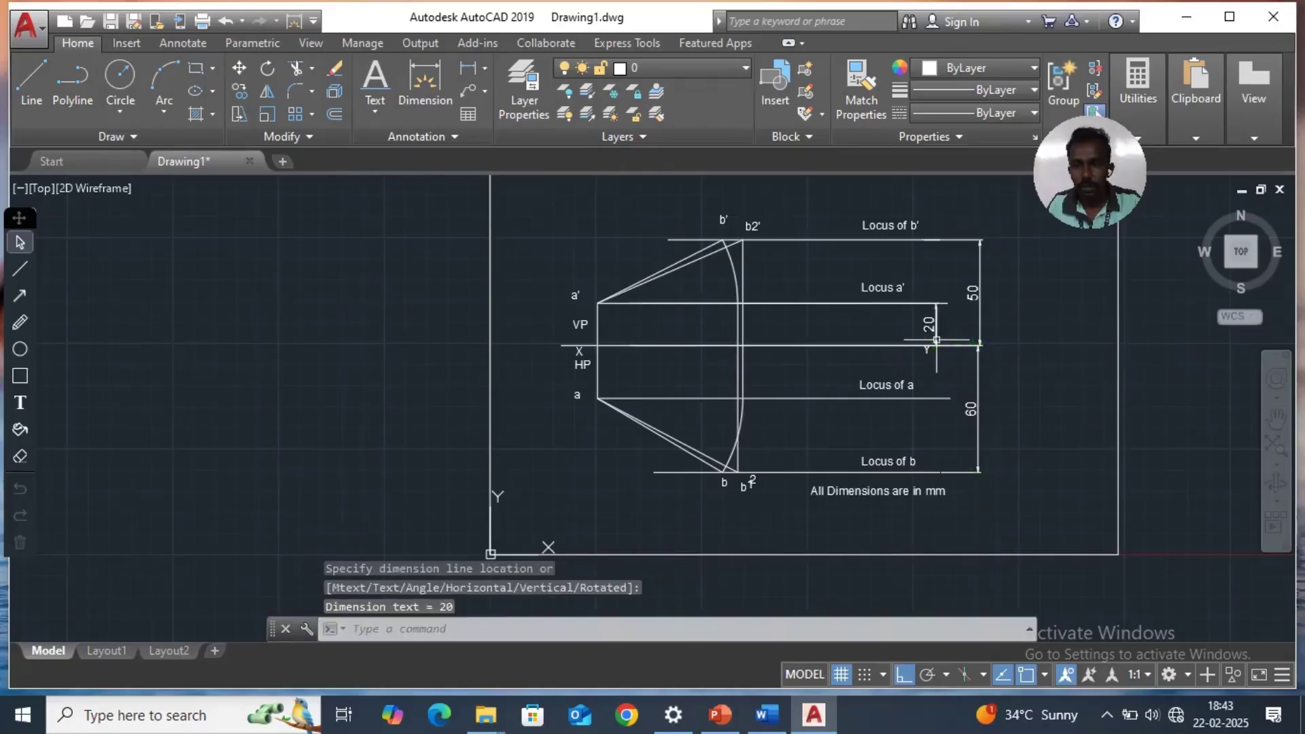
click(465, 68)
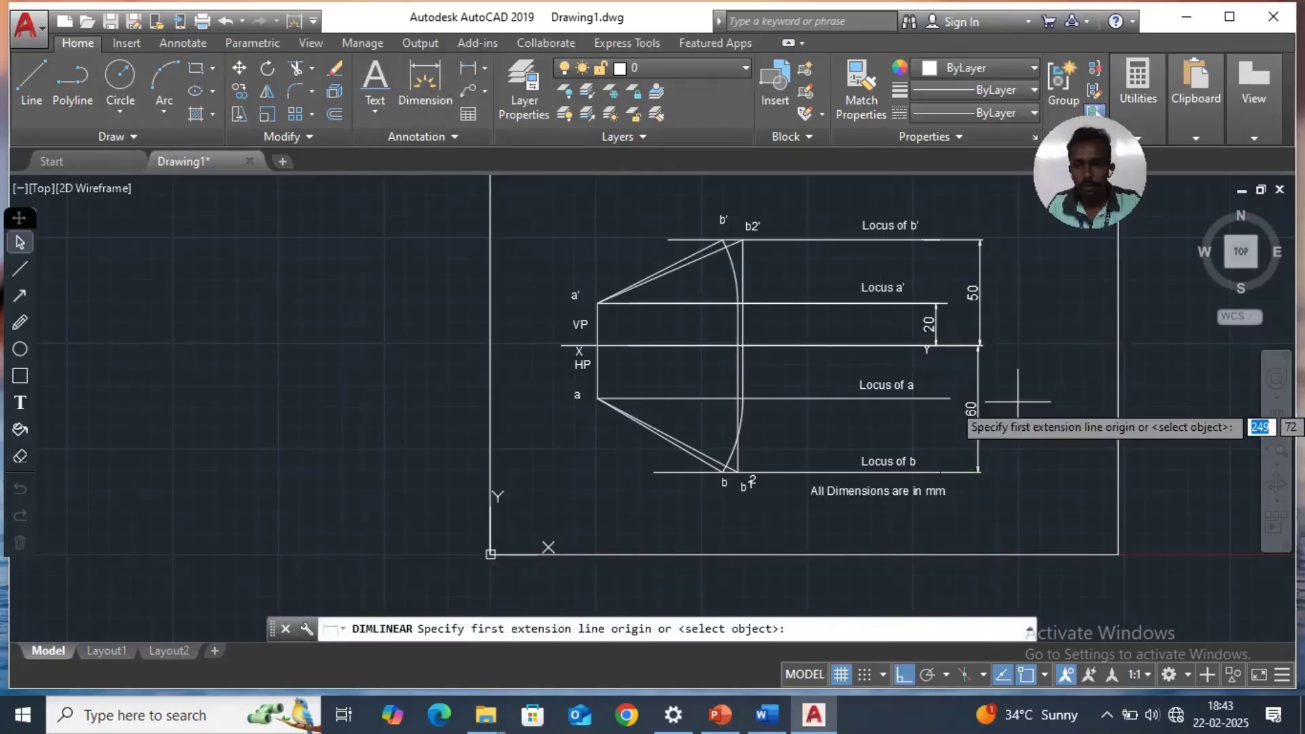
click(937, 399)
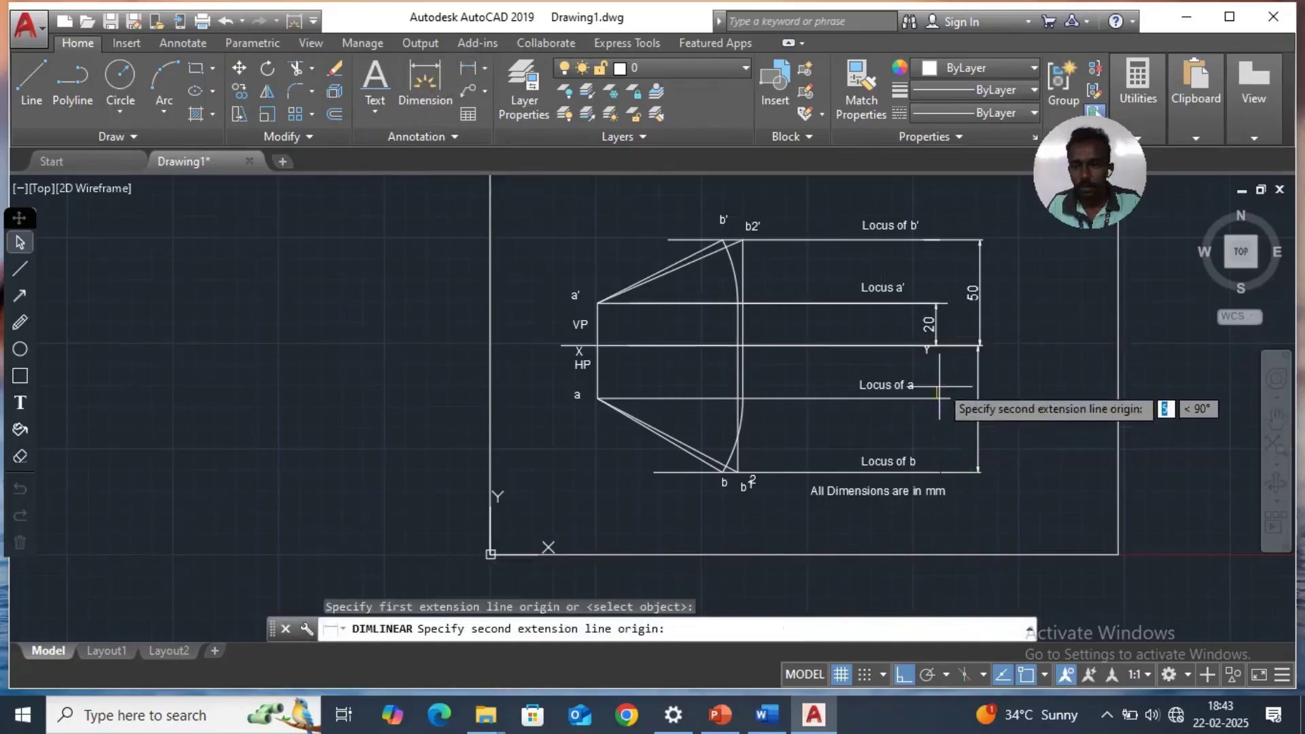
click(937, 346)
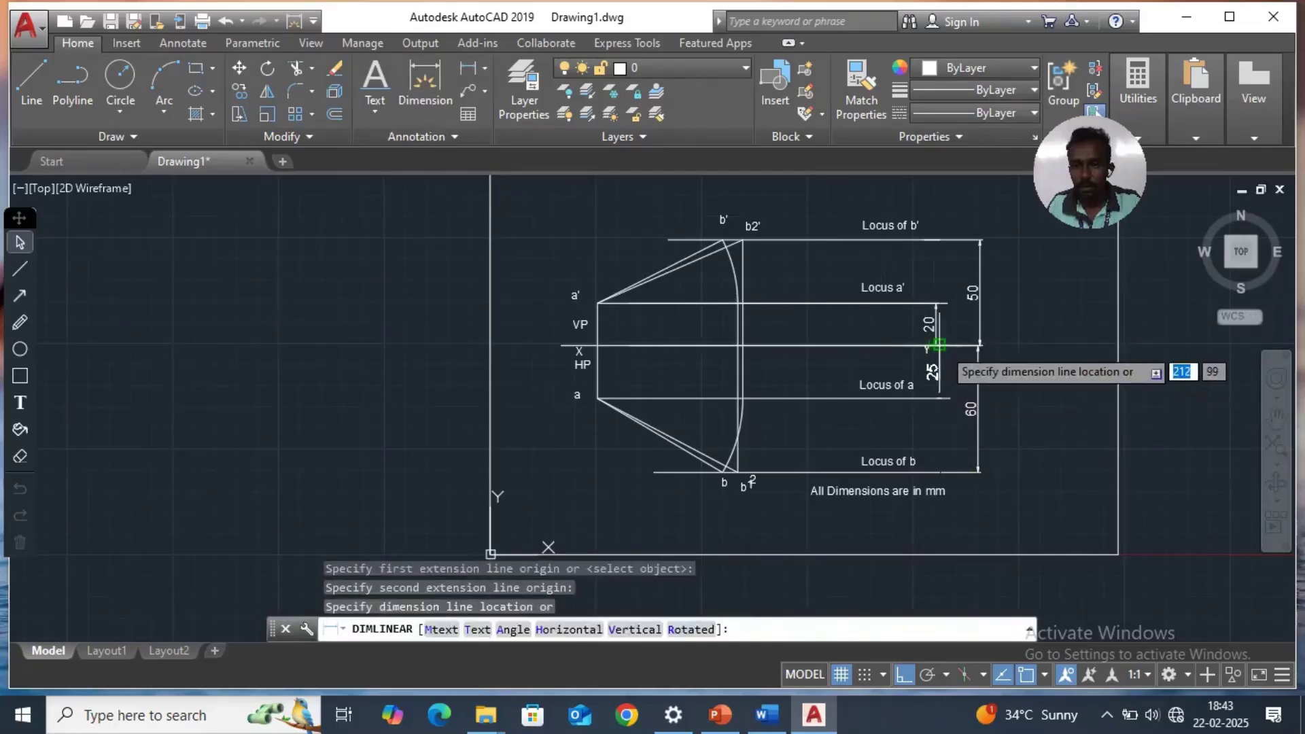
click(938, 345)
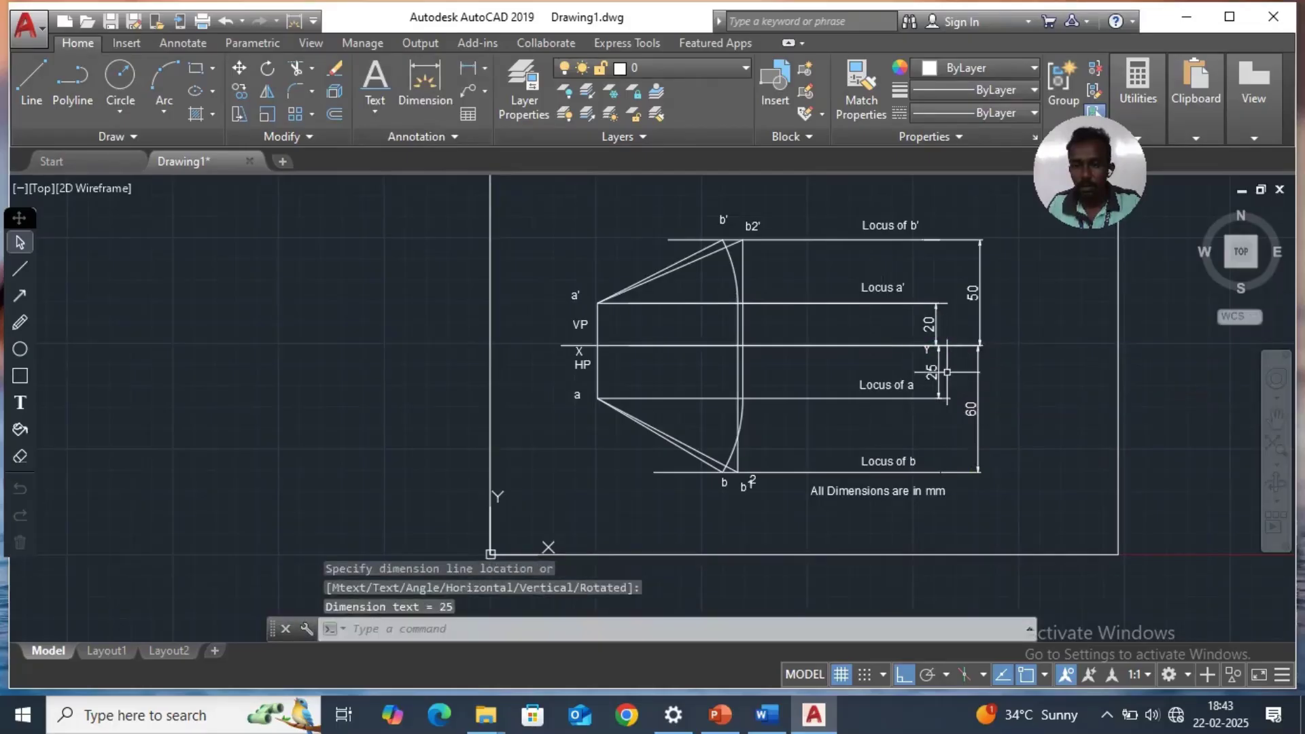
Add an angular dimension between the Locus a' line and the inclined line from a' to b2', placing its arc inside the angle.
click(484, 68)
click(476, 175)
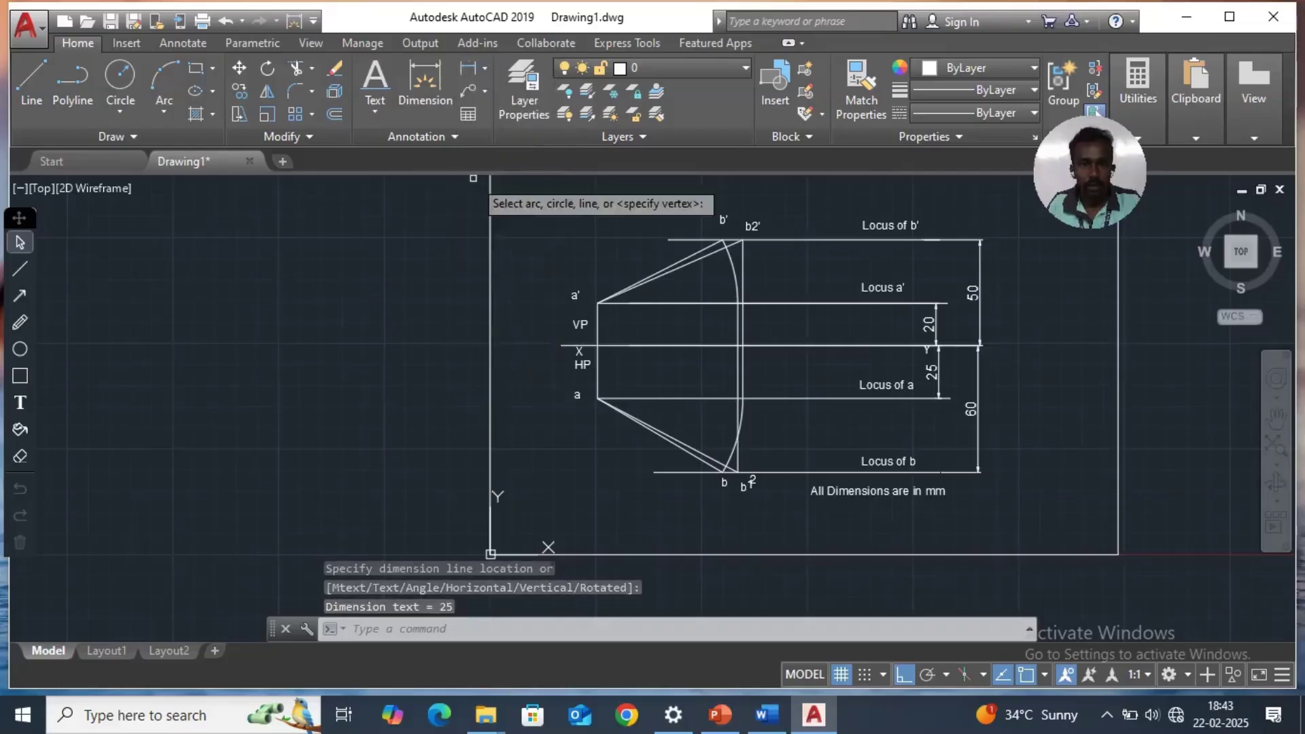
click(671, 303)
click(660, 302)
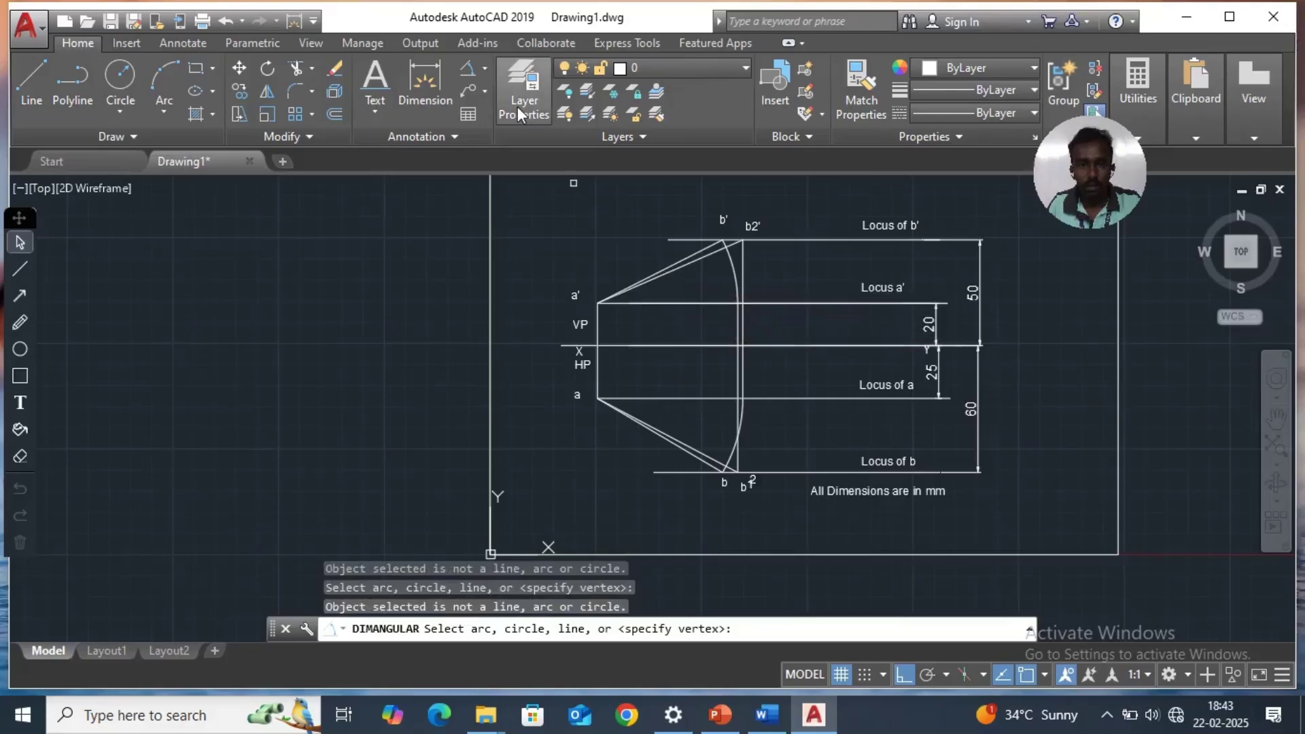
click(471, 68)
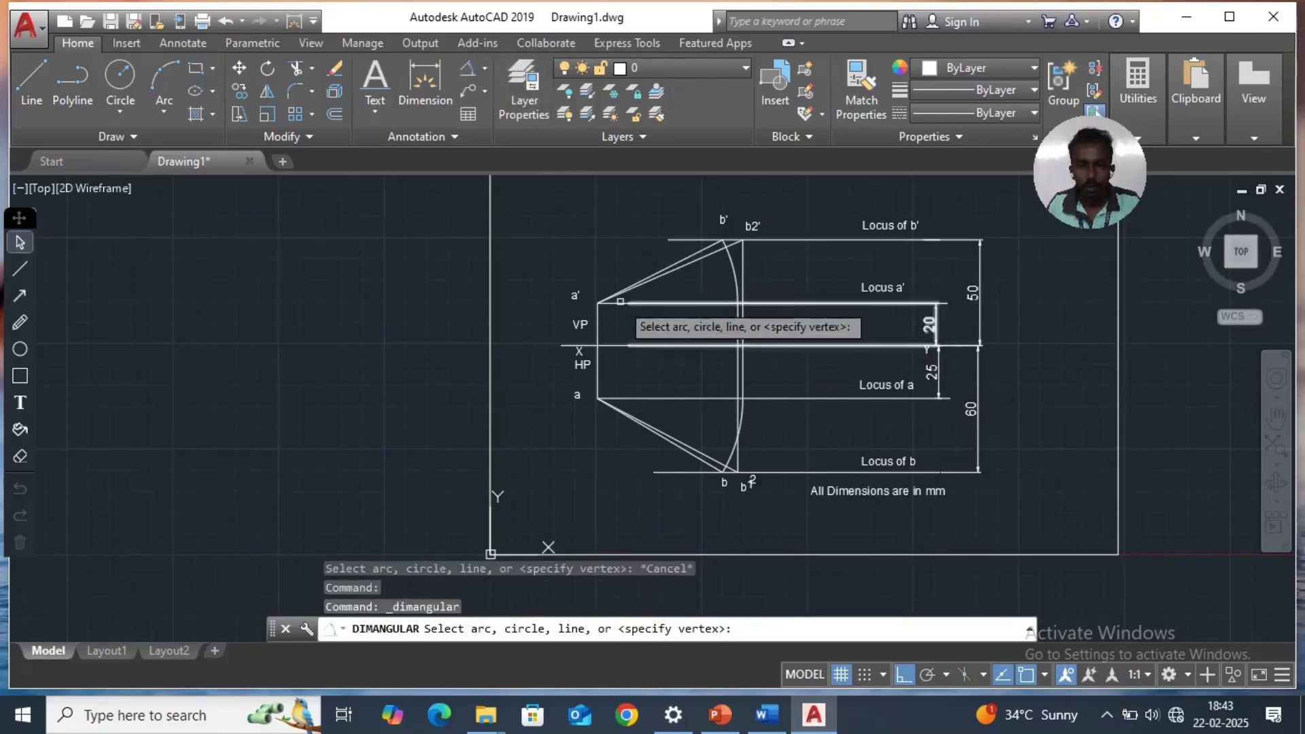
click(621, 302)
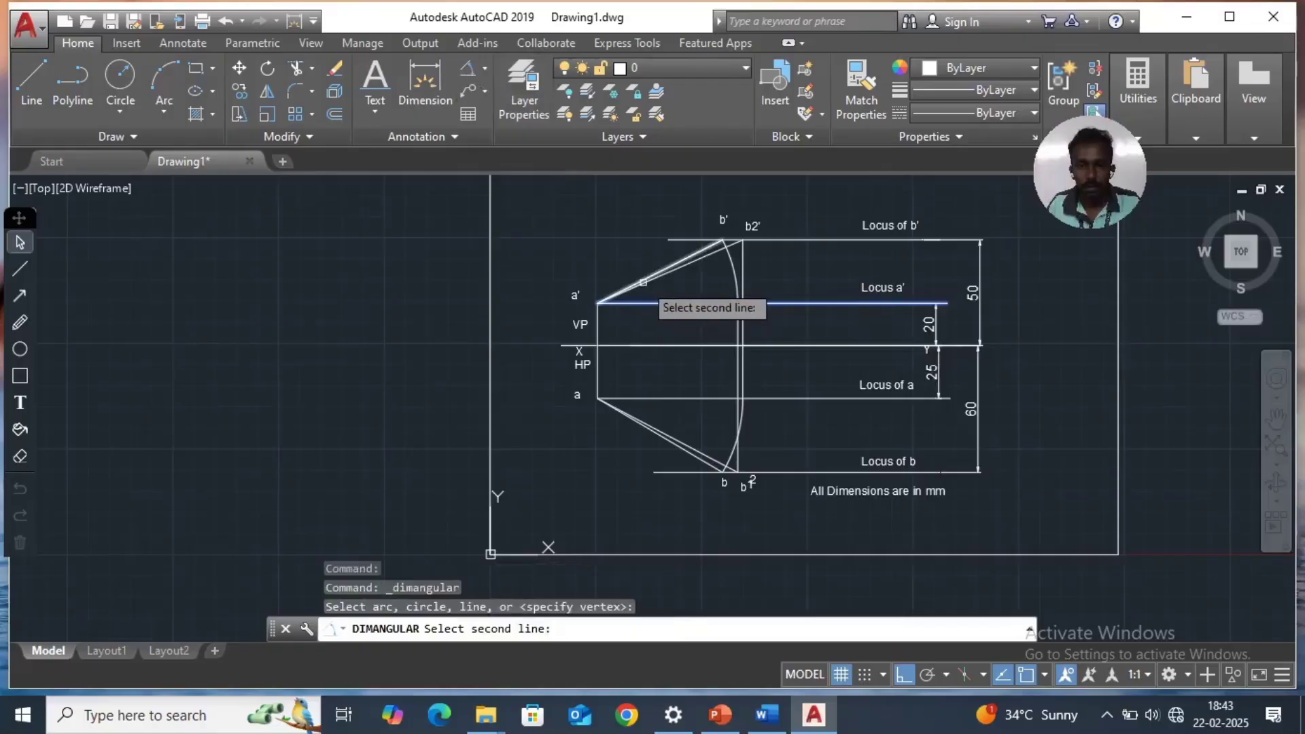
click(678, 262)
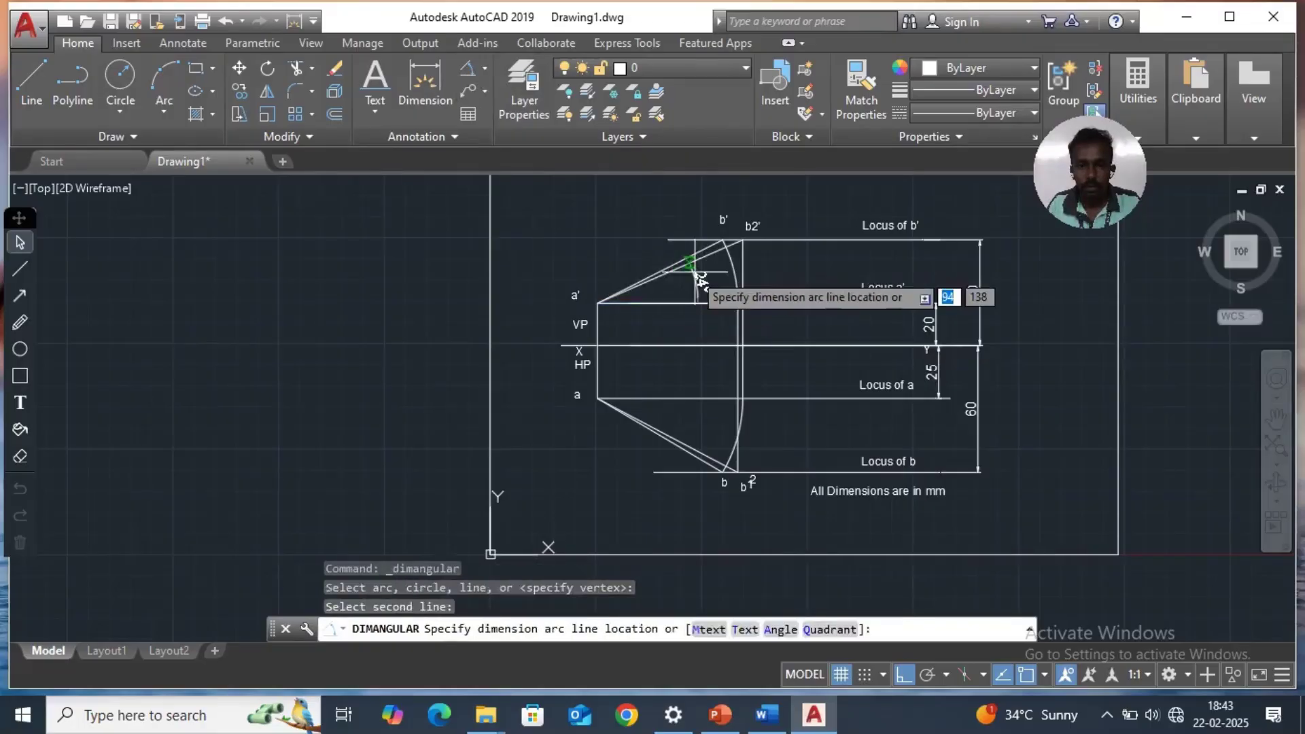
click(699, 280)
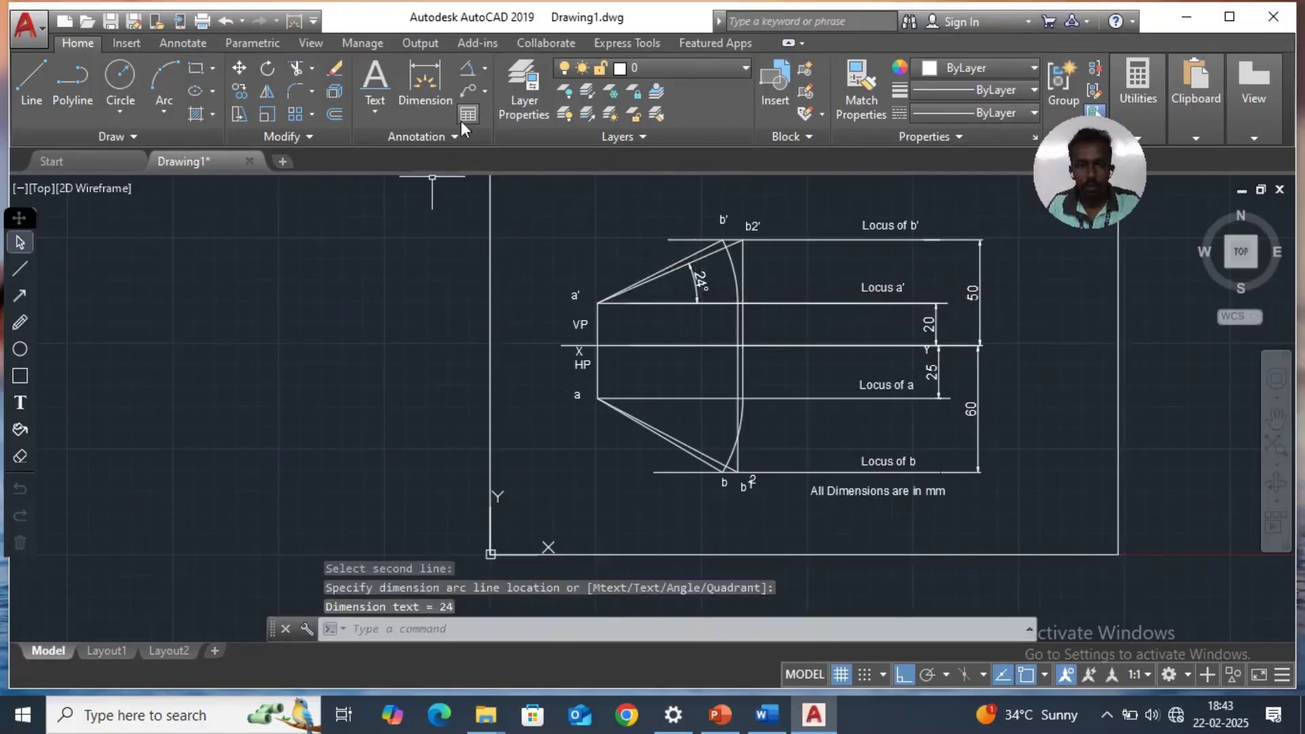
Add an angular dimension between the Locus of a line and the inclined line from a to b1, placing its arc inside the angle.
click(486, 93)
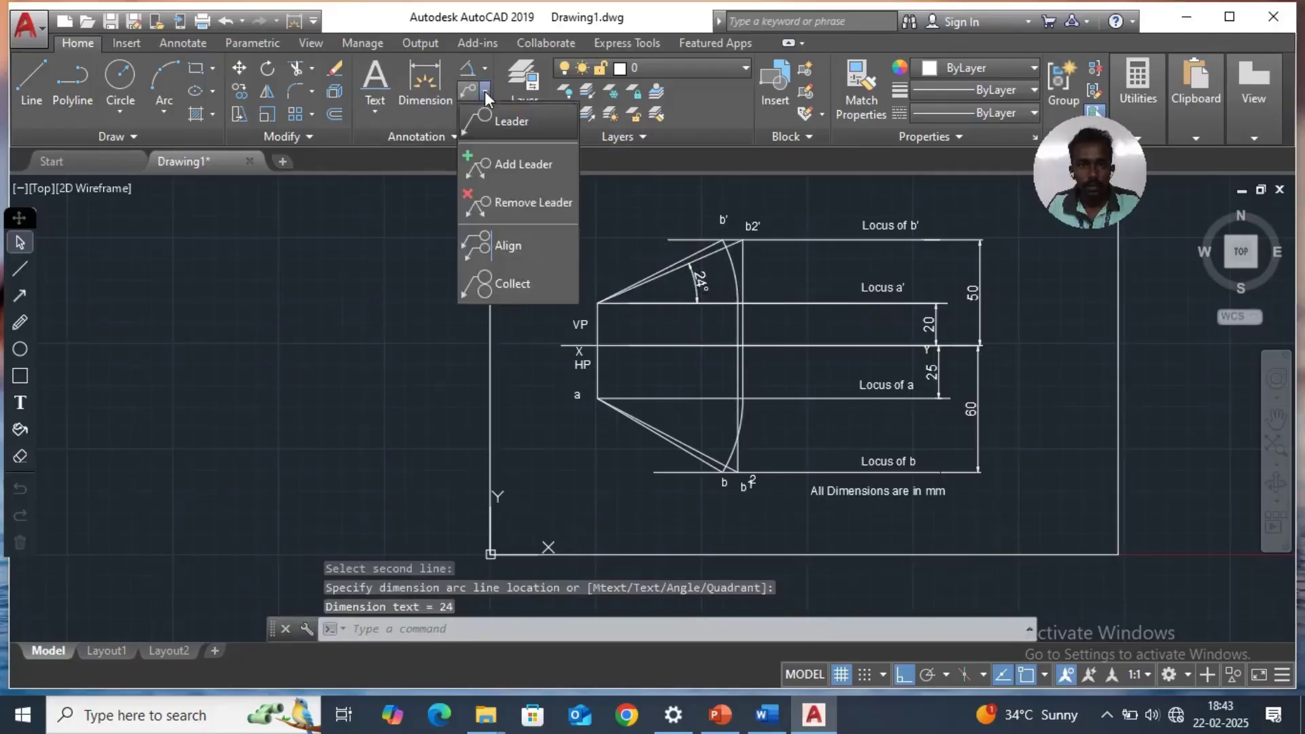
click(477, 121)
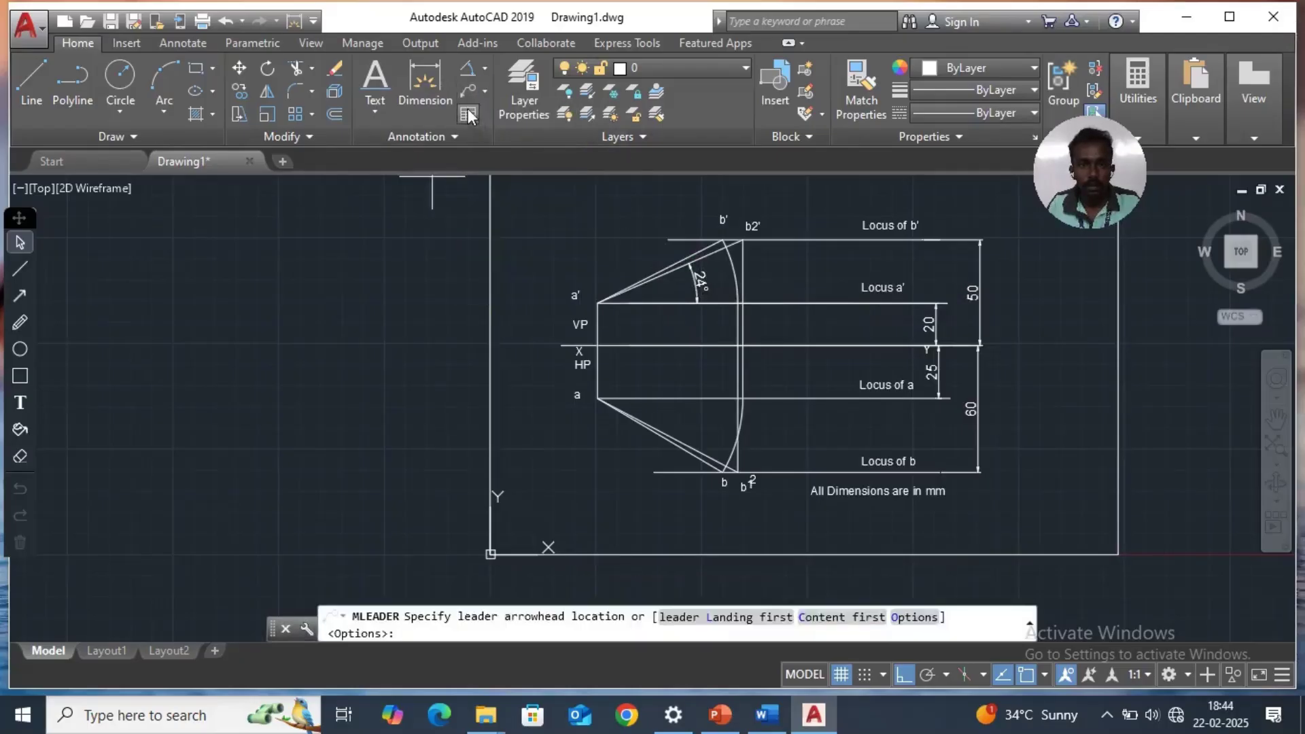
click(467, 69)
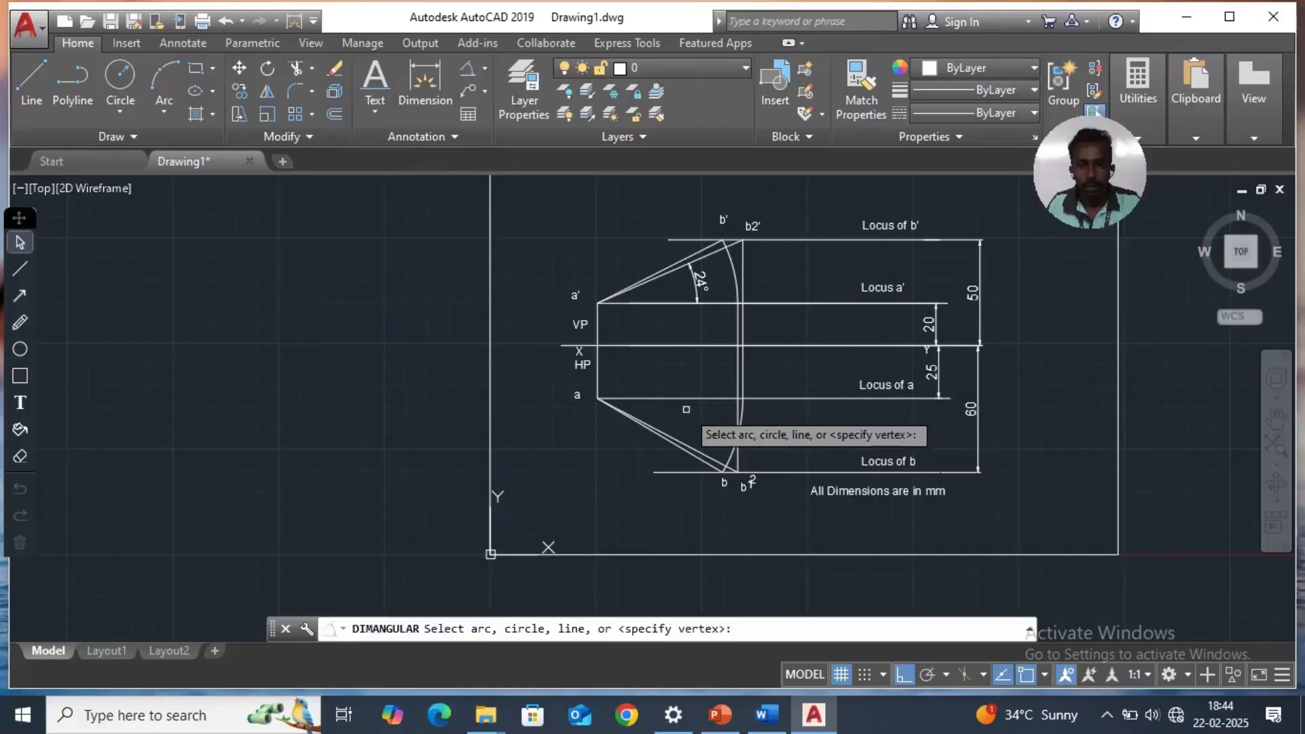
click(687, 394)
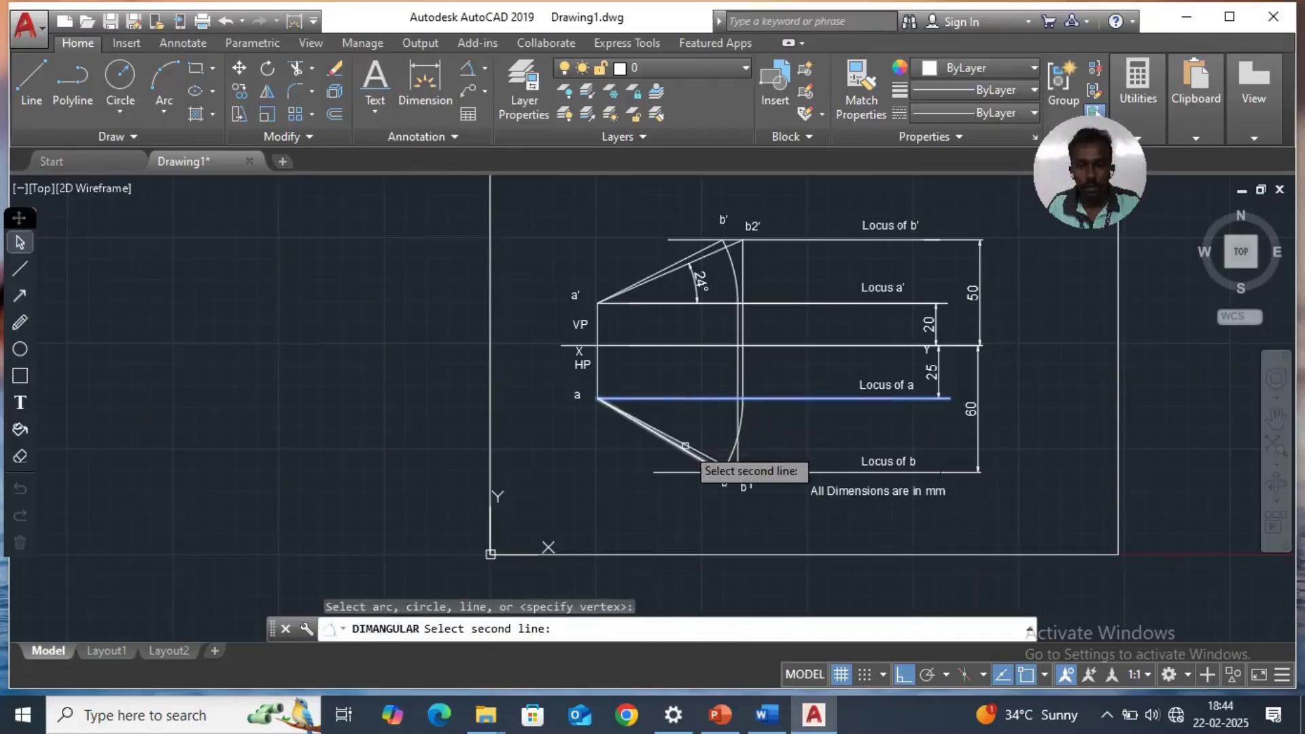
click(685, 445)
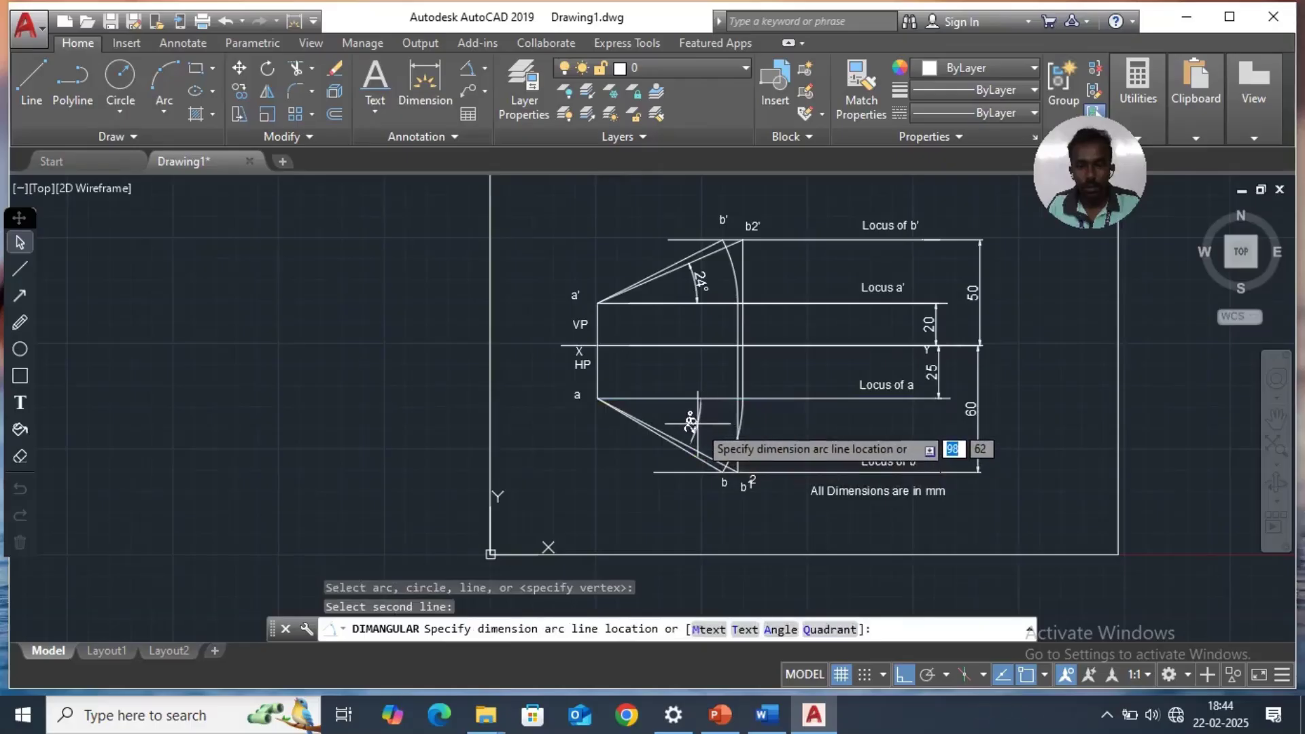
click(698, 425)
scroll(789, 458, up, 1)
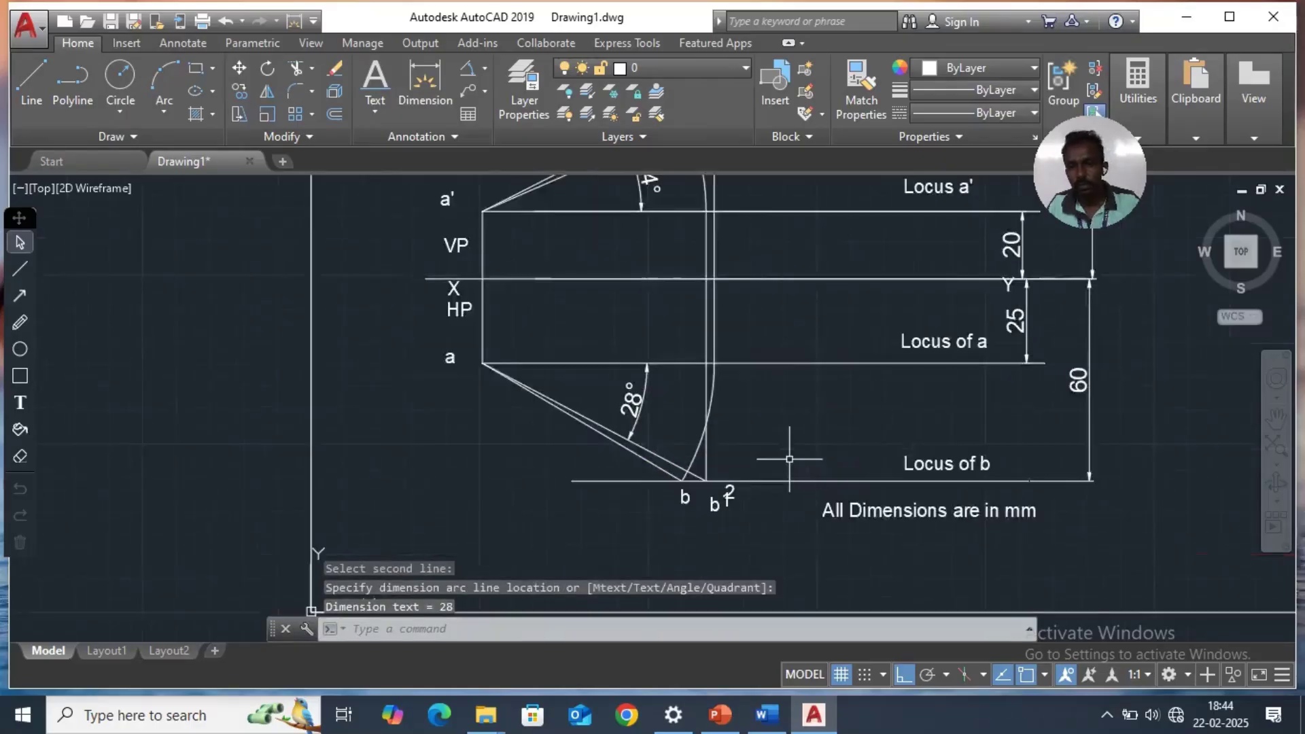
scroll(788, 453, down, 1)
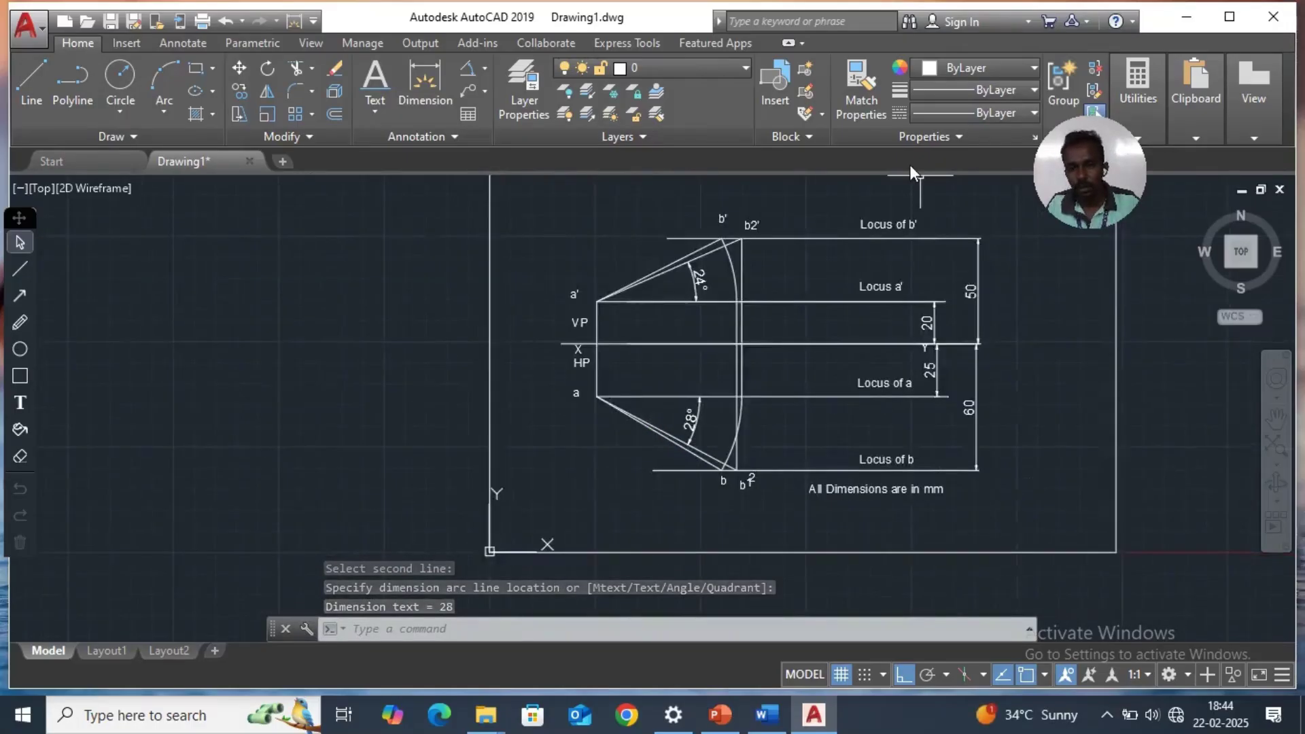
scroll(847, 336, up, 1)
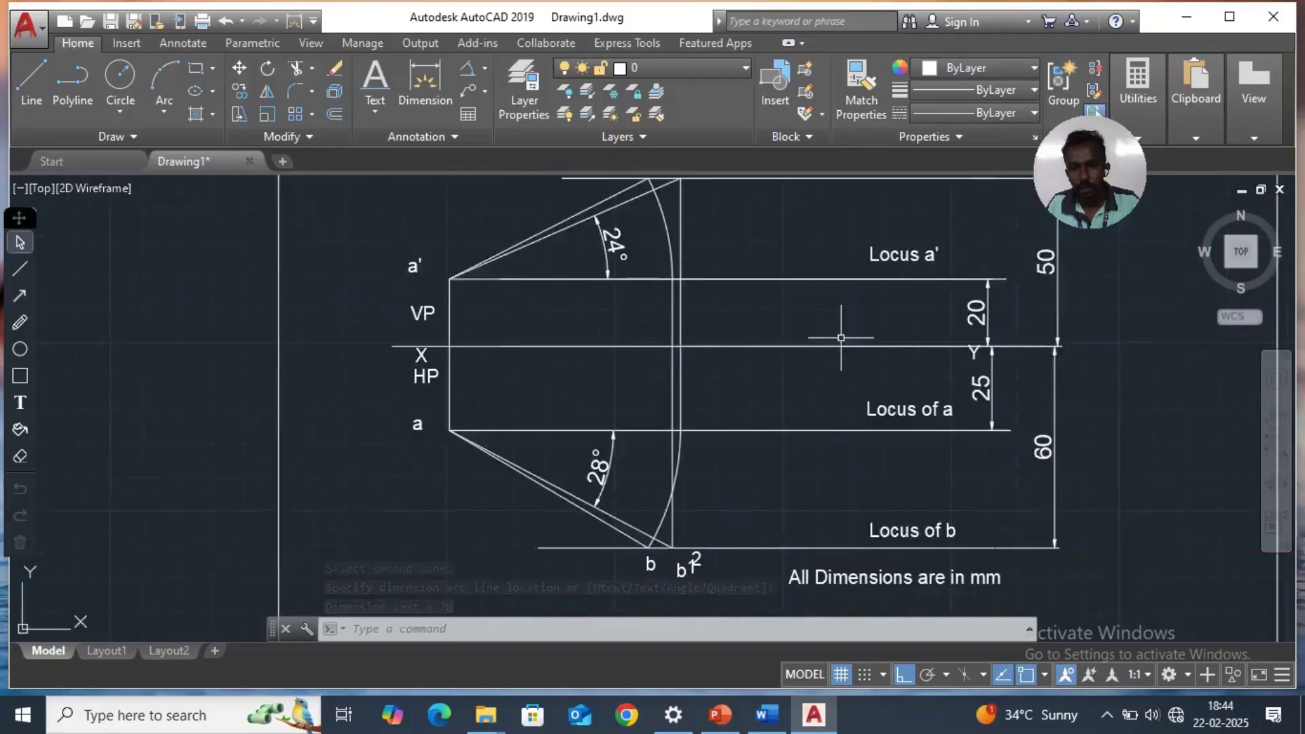